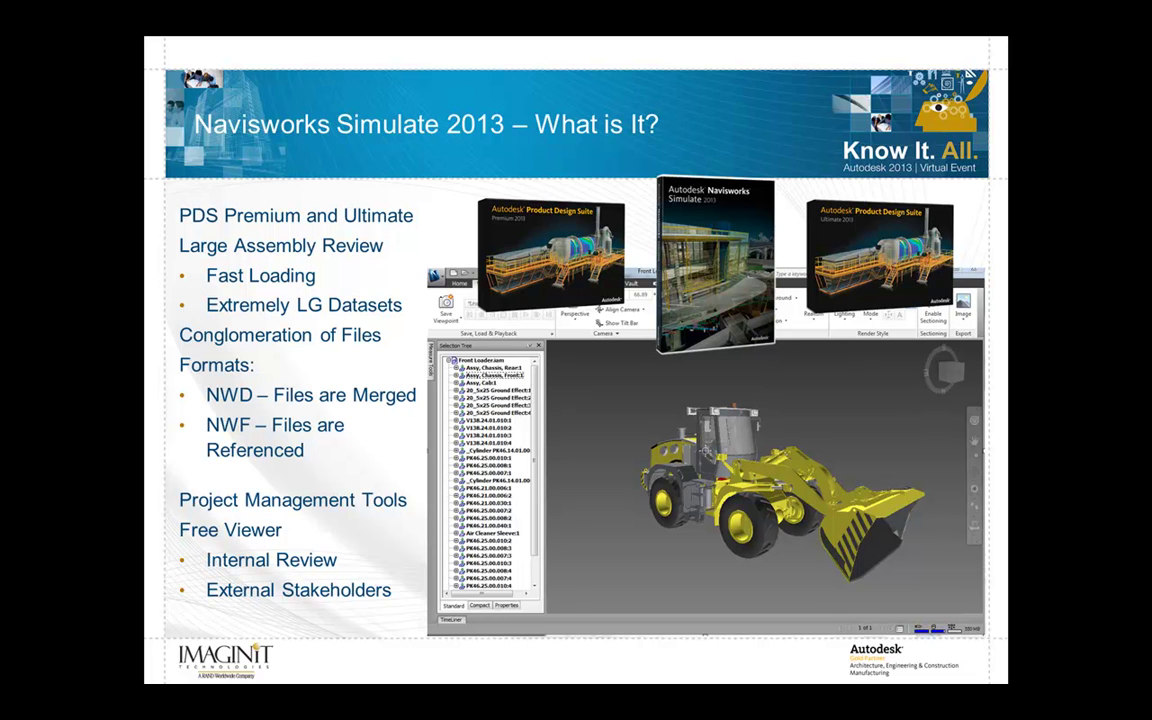
- Advance to the 'Project MGMT Tools' slide covering 4D simulations and TimeLiner
{"action": "key", "text": "Right"}
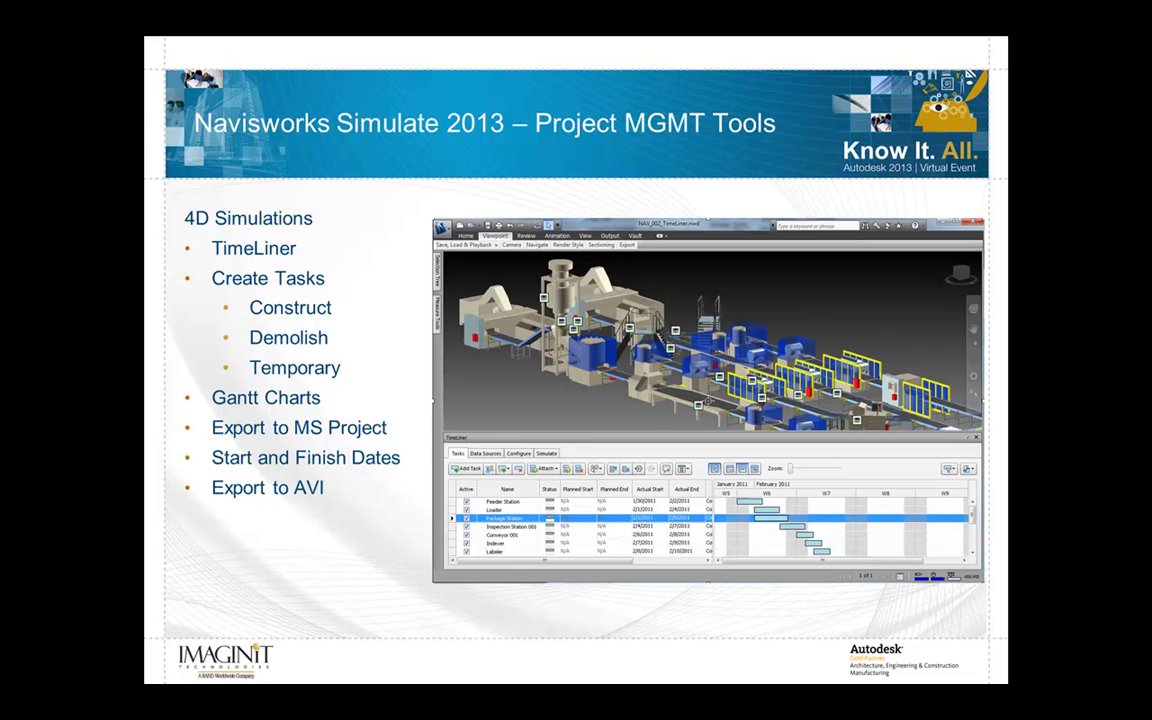
- Advance to the 'Powerful Tools' slide on measure, redline, animator and publishing
{"action": "key", "text": "Right"}
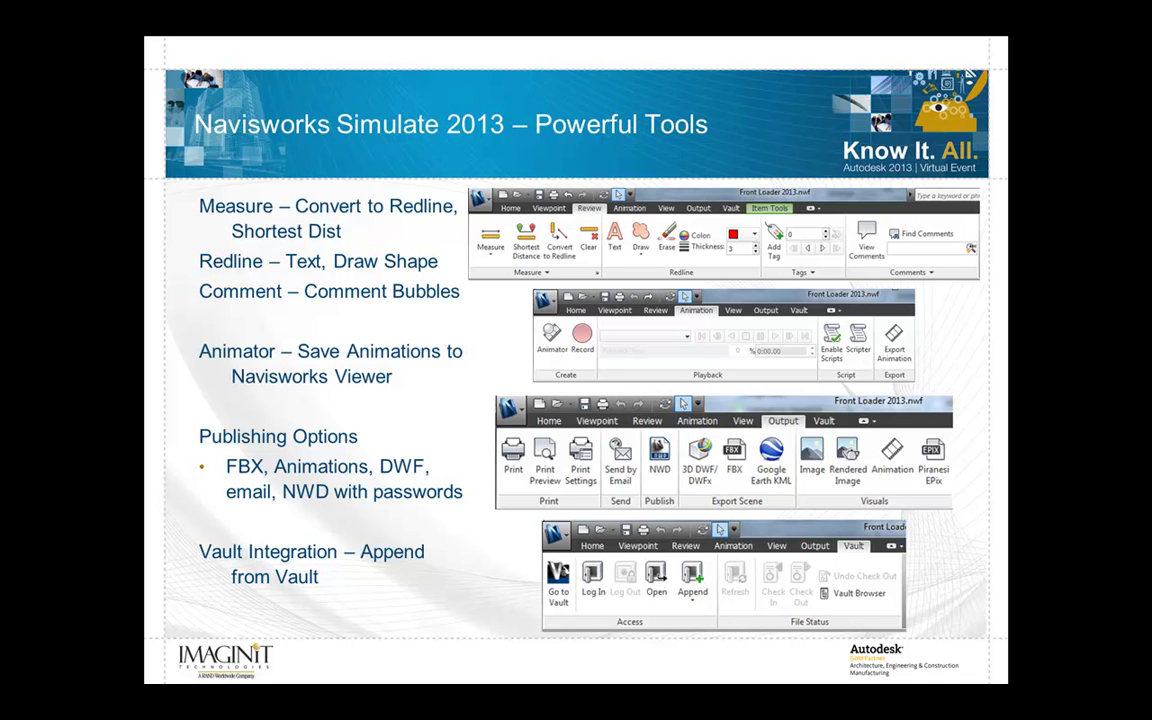
- Advance to the Navisworks Freedom 2013 viewer slide
{"action": "key", "text": "Right"}
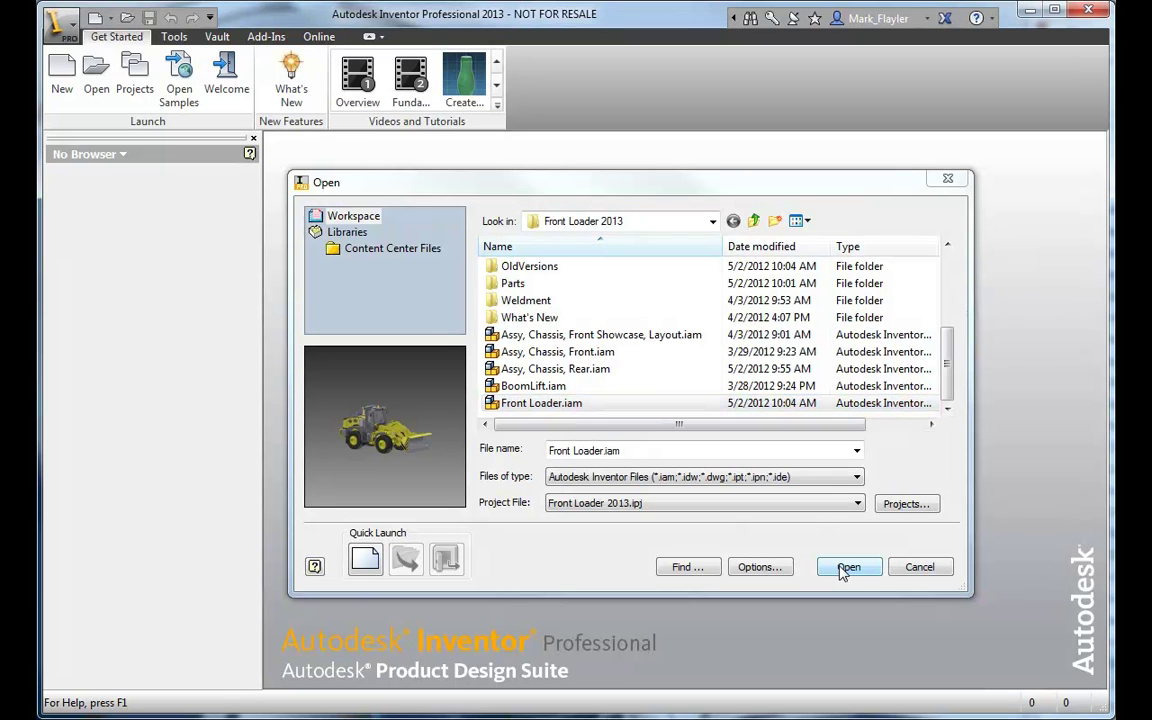
- Open Front Loader.iam from the Front Loader 2013 folder to load the loader assembly
{"action": "left_click", "coordinate": [846, 568]}
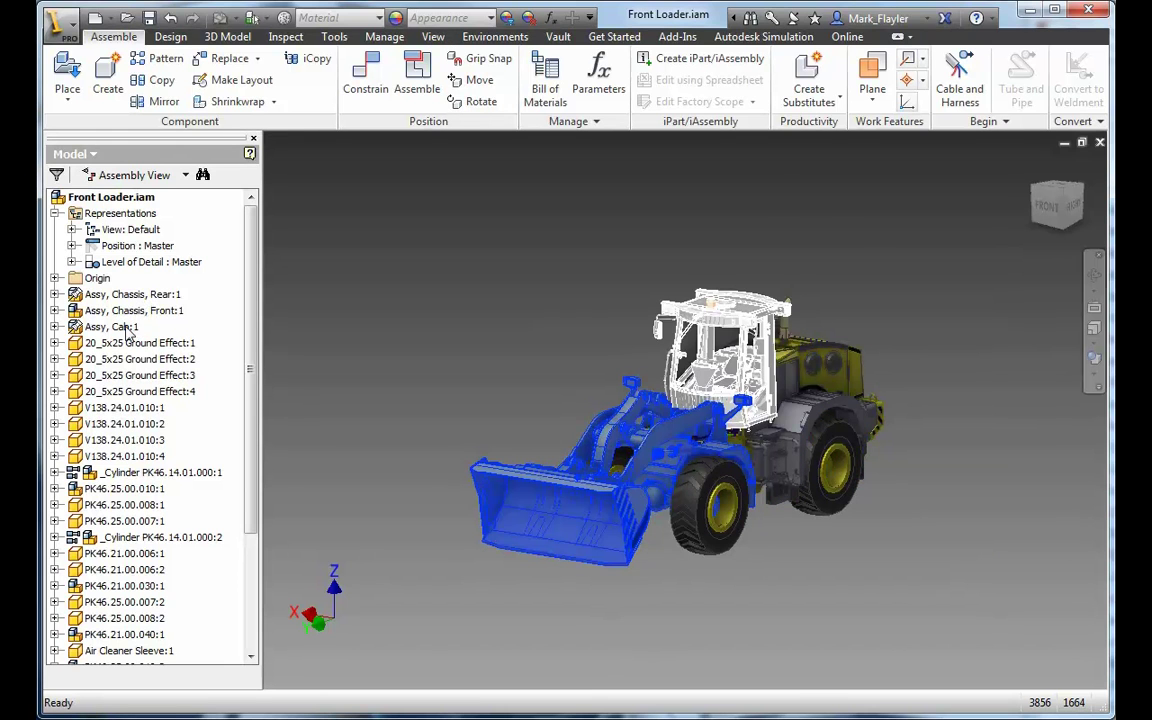
- Select the cab and front chassis subassemblies, then close the Front Loader assembly
{"action": "left_click", "coordinate": [125, 330]}
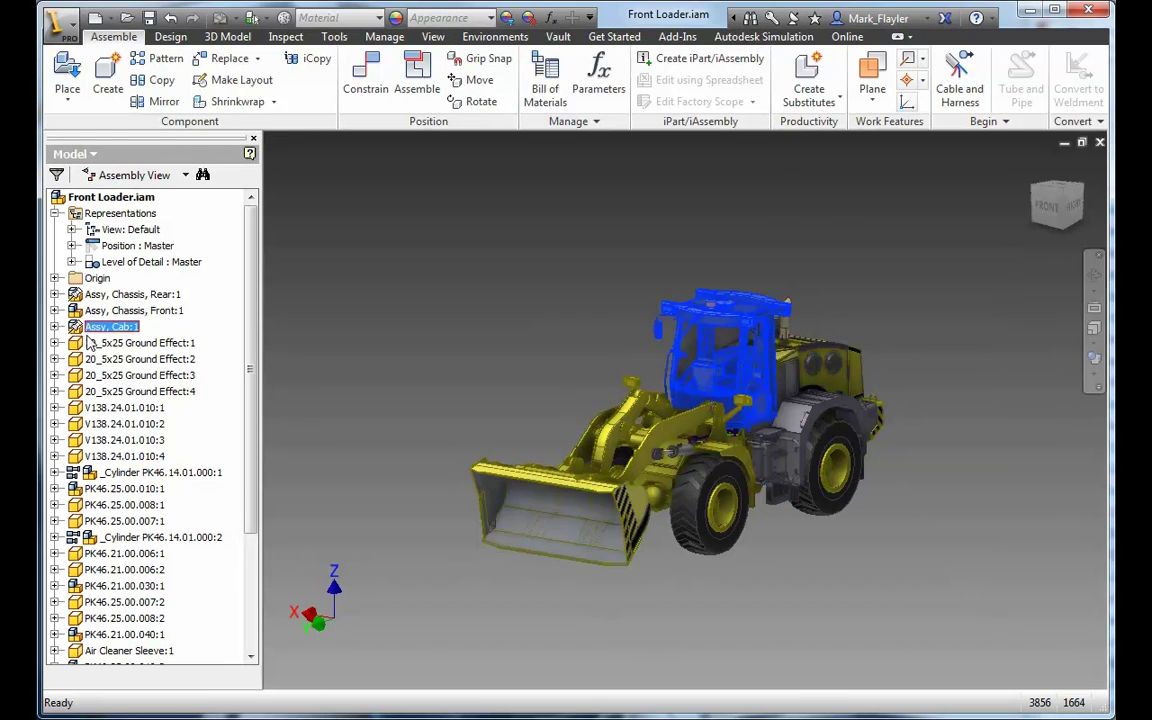
{"action": "left_click", "coordinate": [165, 312]}
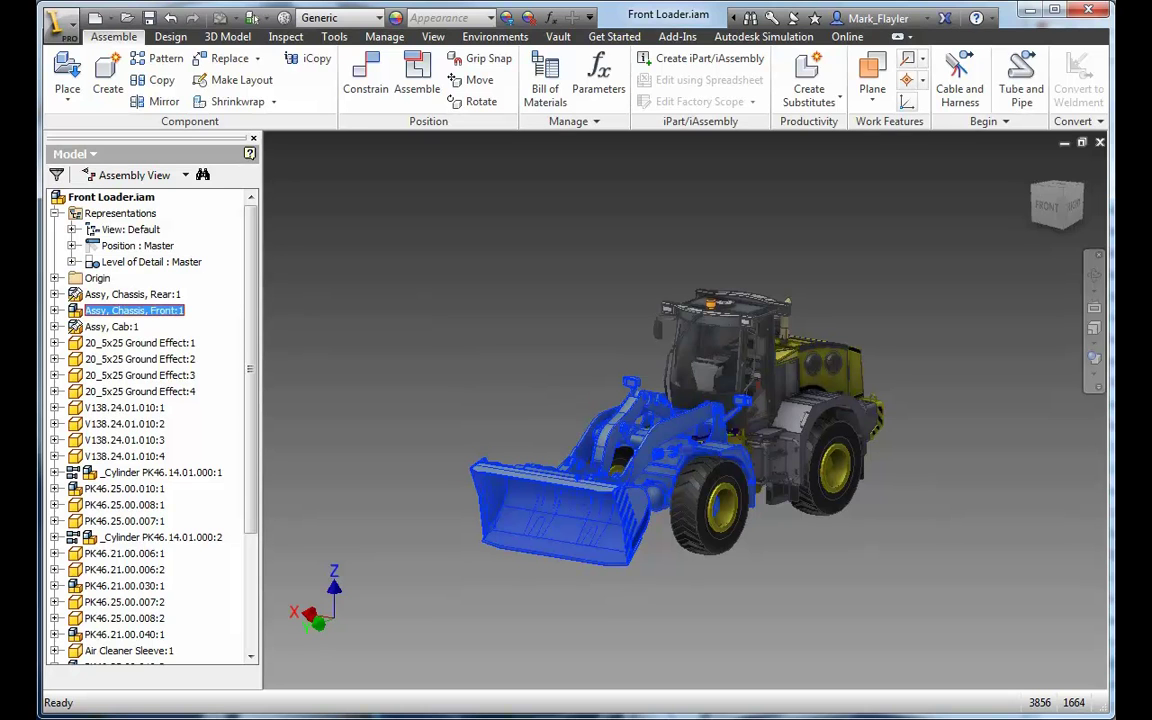
{"action": "left_click", "coordinate": [1100, 144]}
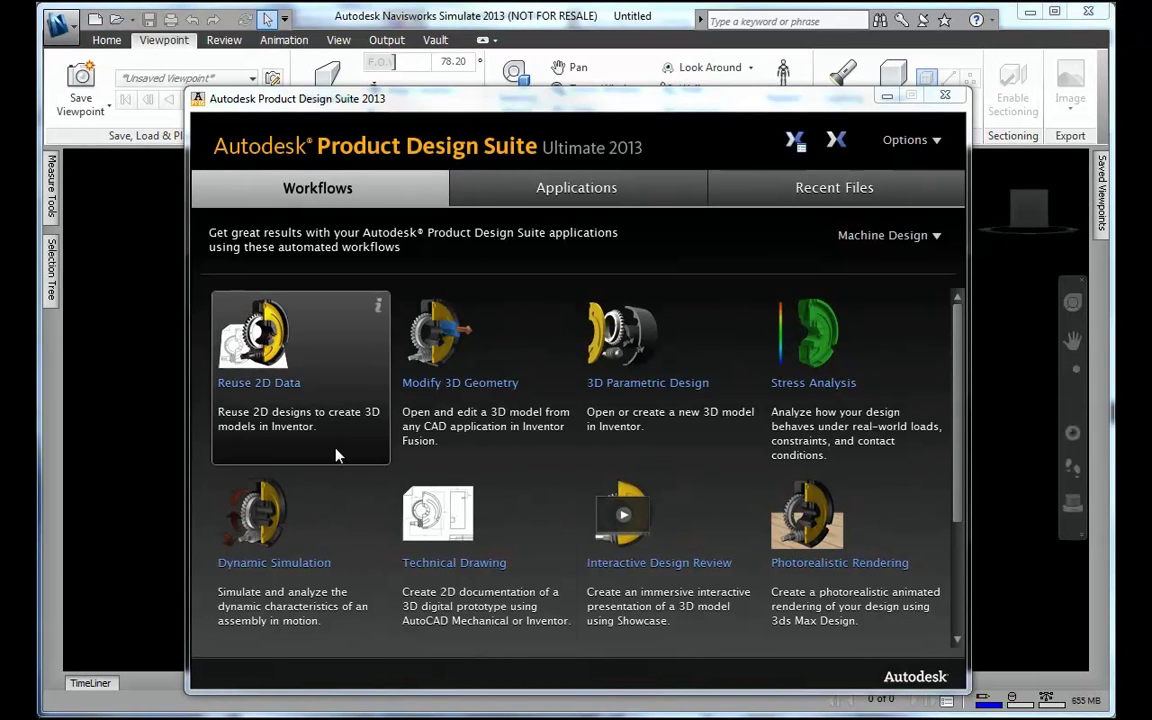
- Browse the suite applications list and minimize the Product Design Suite window
{"action": "scroll", "coordinate": [862, 430], "scroll_direction": "down", "scroll_amount": 2}
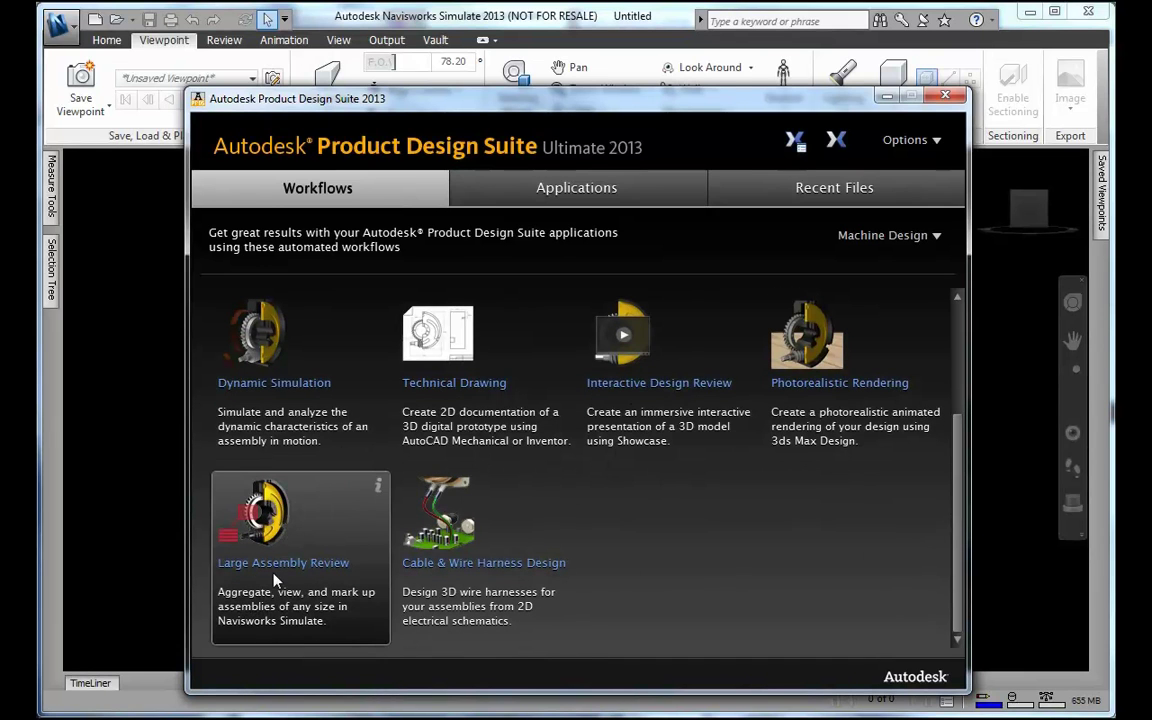
{"action": "left_click", "coordinate": [565, 188]}
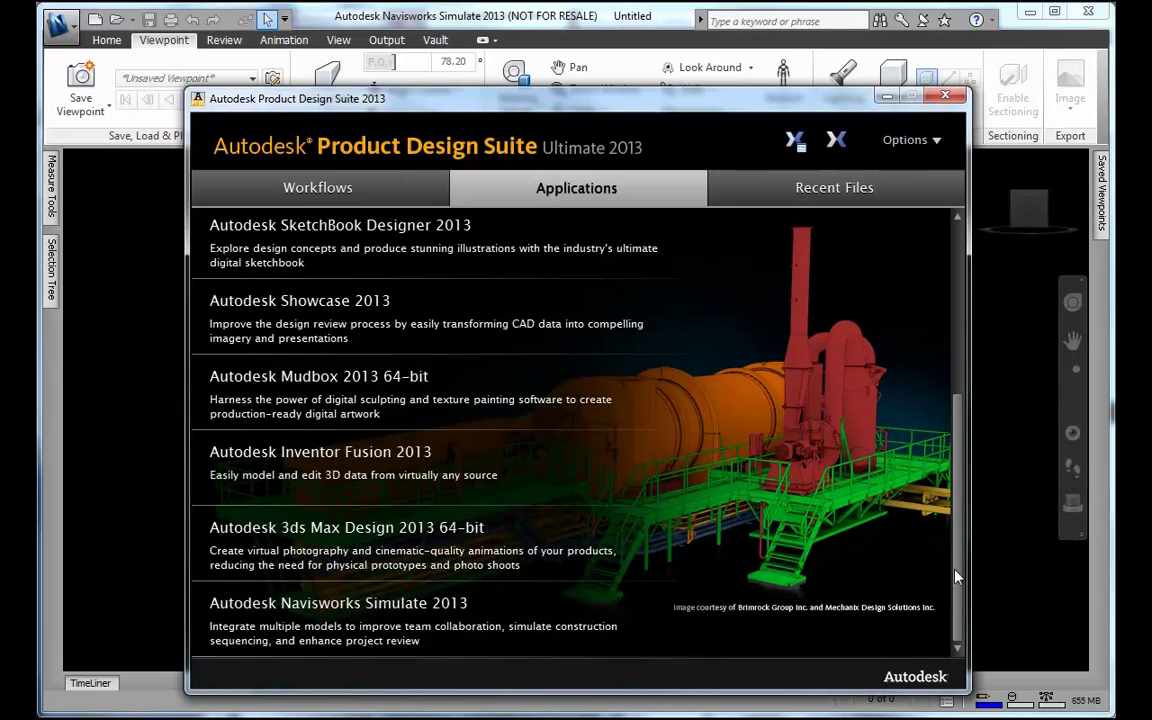
{"action": "scroll", "coordinate": [955, 577], "scroll_direction": "up", "scroll_amount": 5}
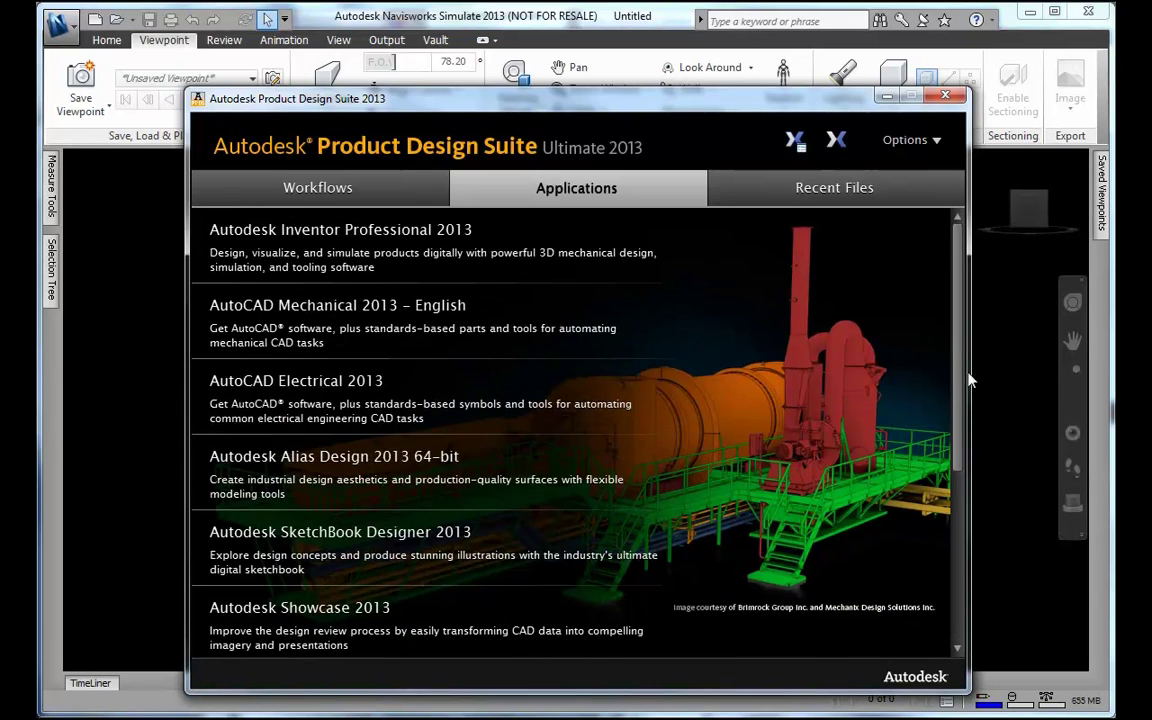
{"action": "left_click", "coordinate": [886, 96]}
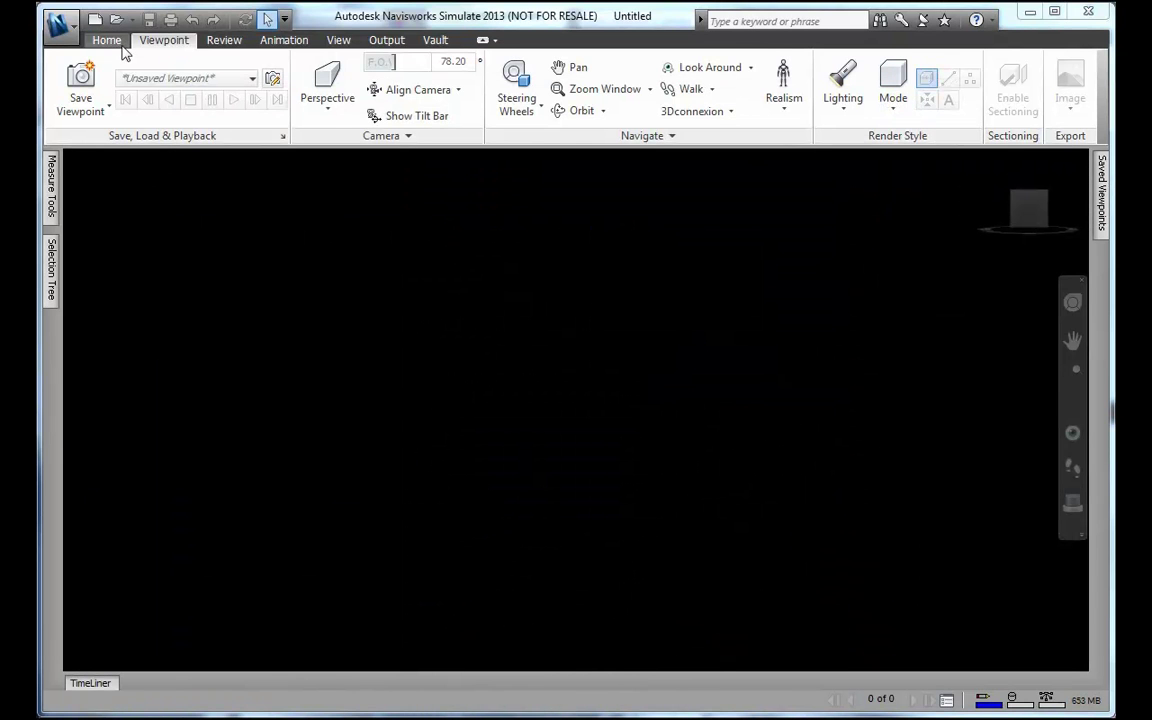
- Start opening a file from the Front Loader 2013 folder and list its file types
{"action": "left_click", "coordinate": [116, 19]}
{"action": "left_click", "coordinate": [445, 294]}
{"action": "scroll", "coordinate": [445, 300], "scroll_direction": "down", "scroll_amount": 1}
{"action": "left_click", "coordinate": [546, 527]}
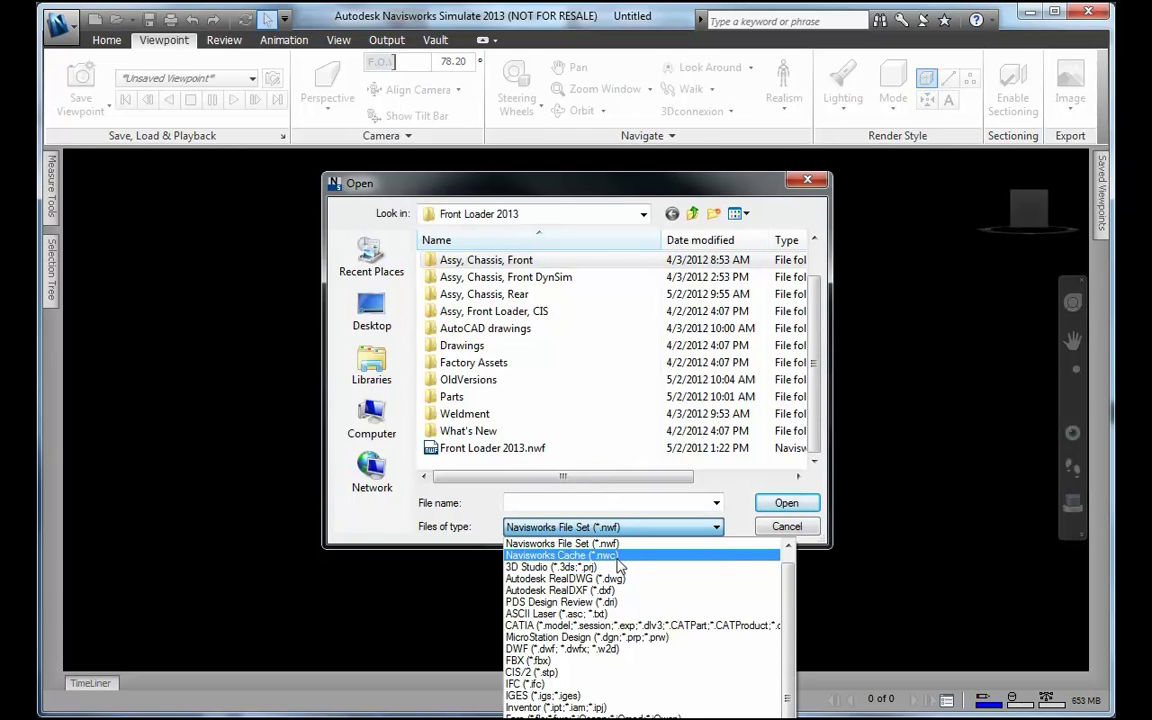
- Set Files of type to All Navisworks Files and open NAV_001.nwd
{"action": "scroll", "coordinate": [609, 640], "scroll_direction": "down", "scroll_amount": 3}
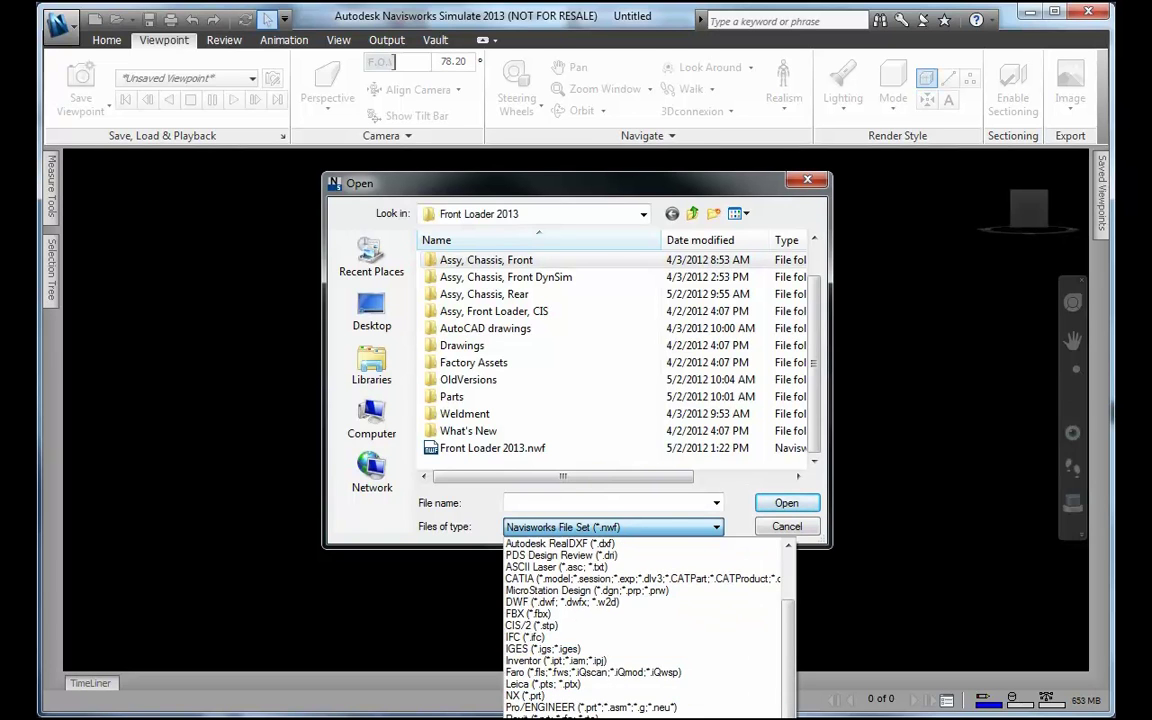
{"action": "left_click", "coordinate": [610, 705]}
{"action": "left_click", "coordinate": [506, 398]}
{"action": "scroll", "coordinate": [506, 404], "scroll_direction": "down", "scroll_amount": 2}
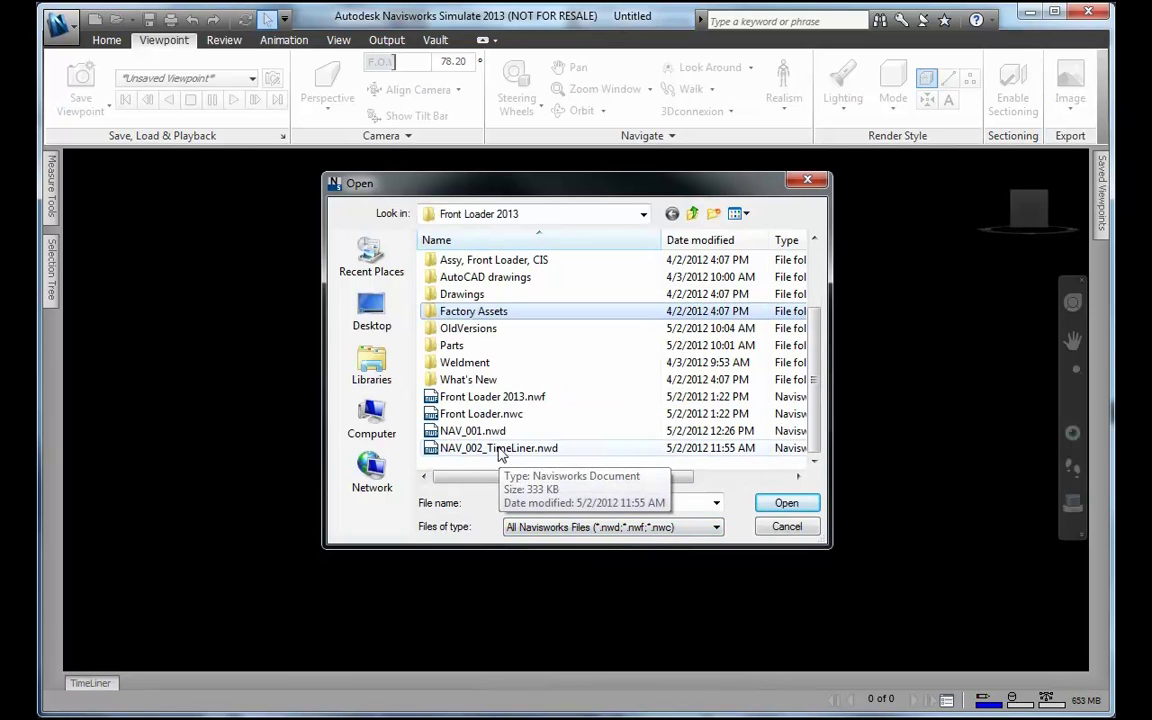
{"action": "left_click", "coordinate": [470, 431]}
{"action": "left_click", "coordinate": [775, 503]}
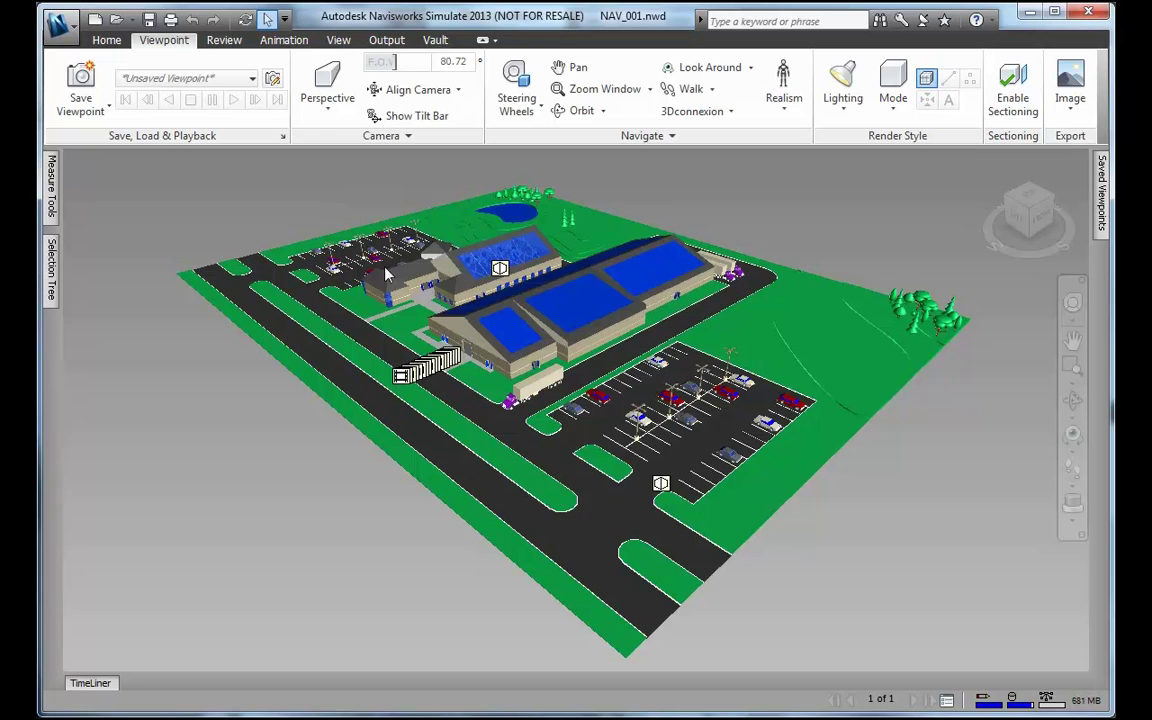
- Tour saved viewpoints Iso All, Main Entrance, Conference Room, Office Space, R&D Floor, North and South Parking Lot
{"action": "left_click", "coordinate": [1101, 192]}
{"action": "left_click", "coordinate": [979, 181]}
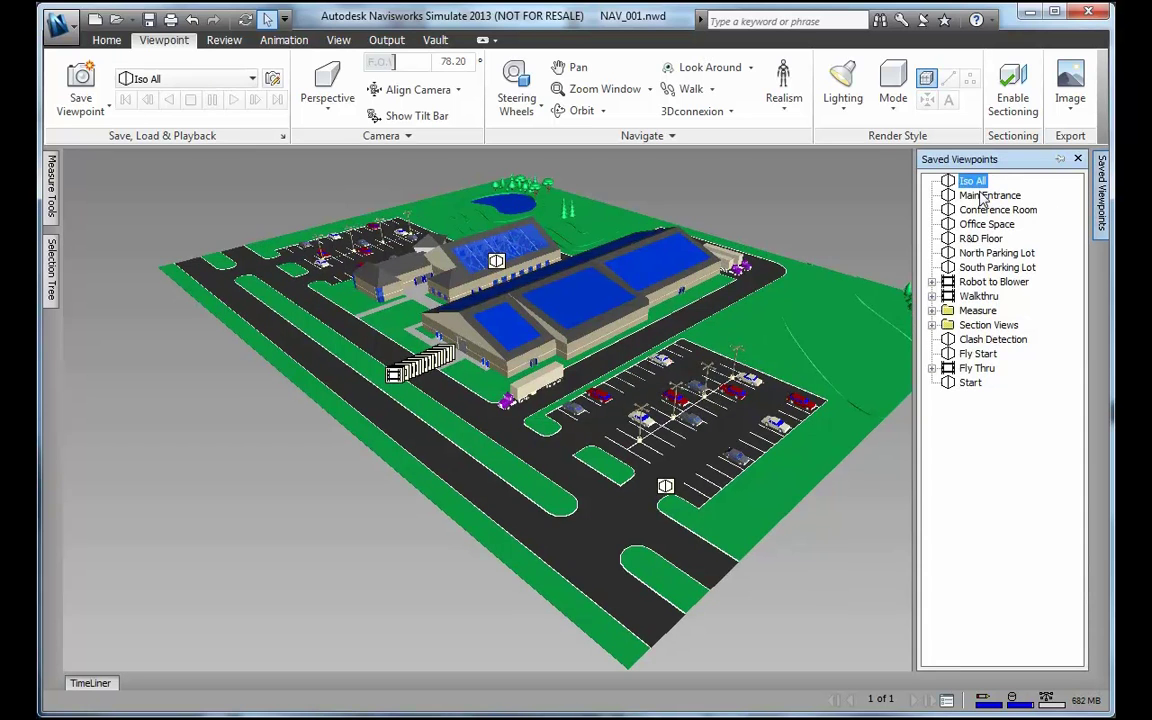
{"action": "left_click", "coordinate": [985, 196]}
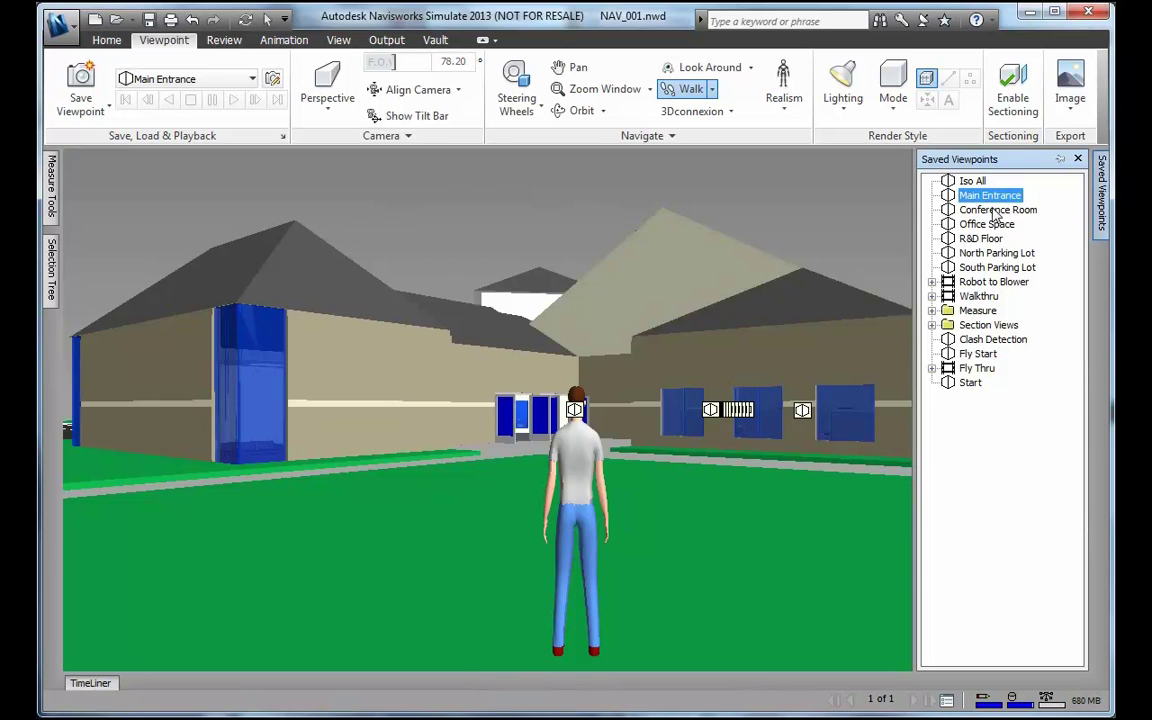
{"action": "left_click", "coordinate": [995, 211]}
{"action": "left_click", "coordinate": [1000, 225]}
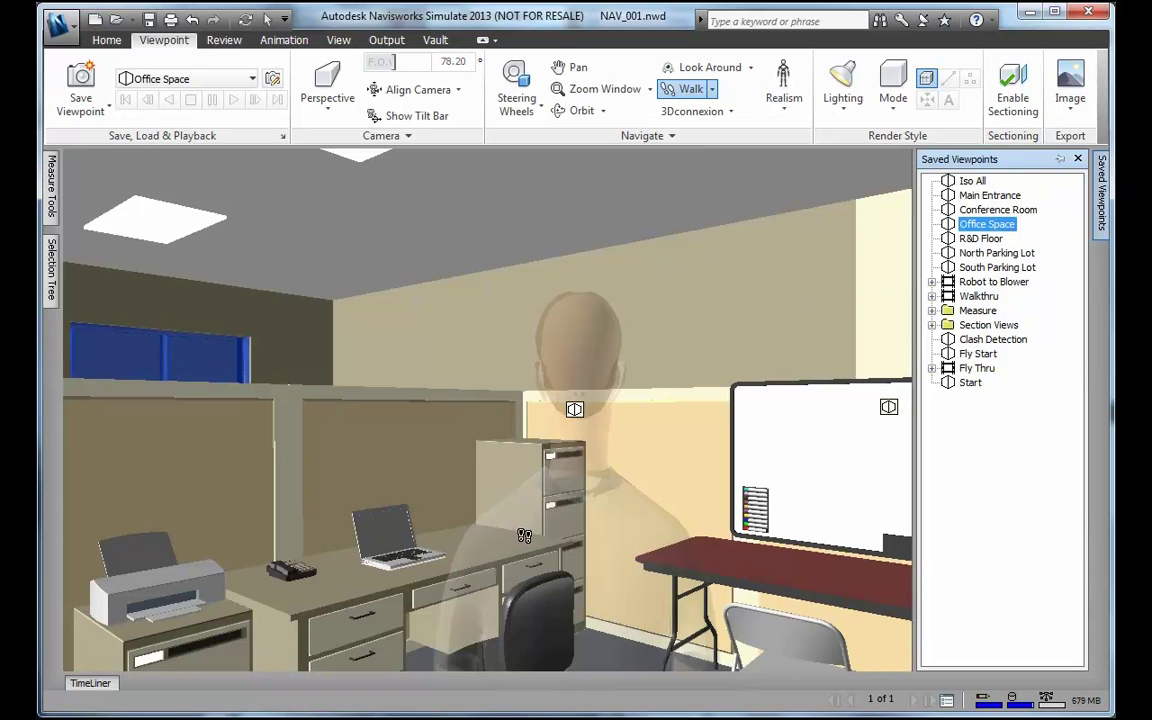
{"action": "left_click", "coordinate": [993, 241]}
{"action": "left_click", "coordinate": [996, 256]}
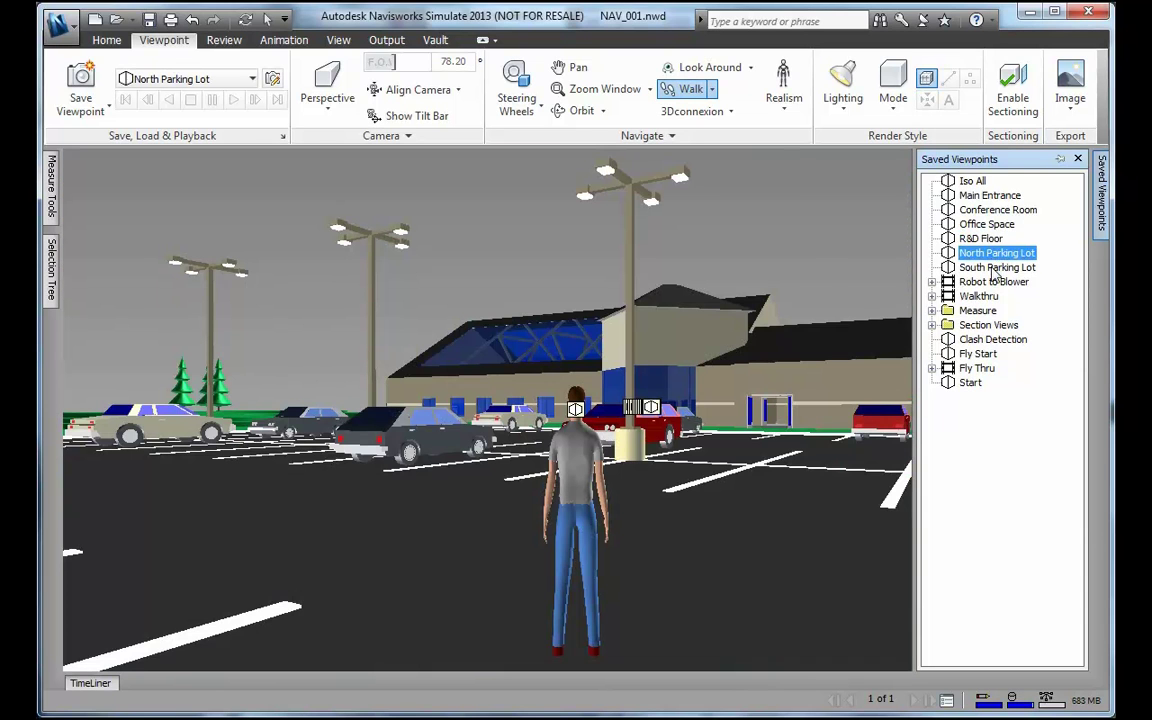
{"action": "left_click", "coordinate": [995, 268]}
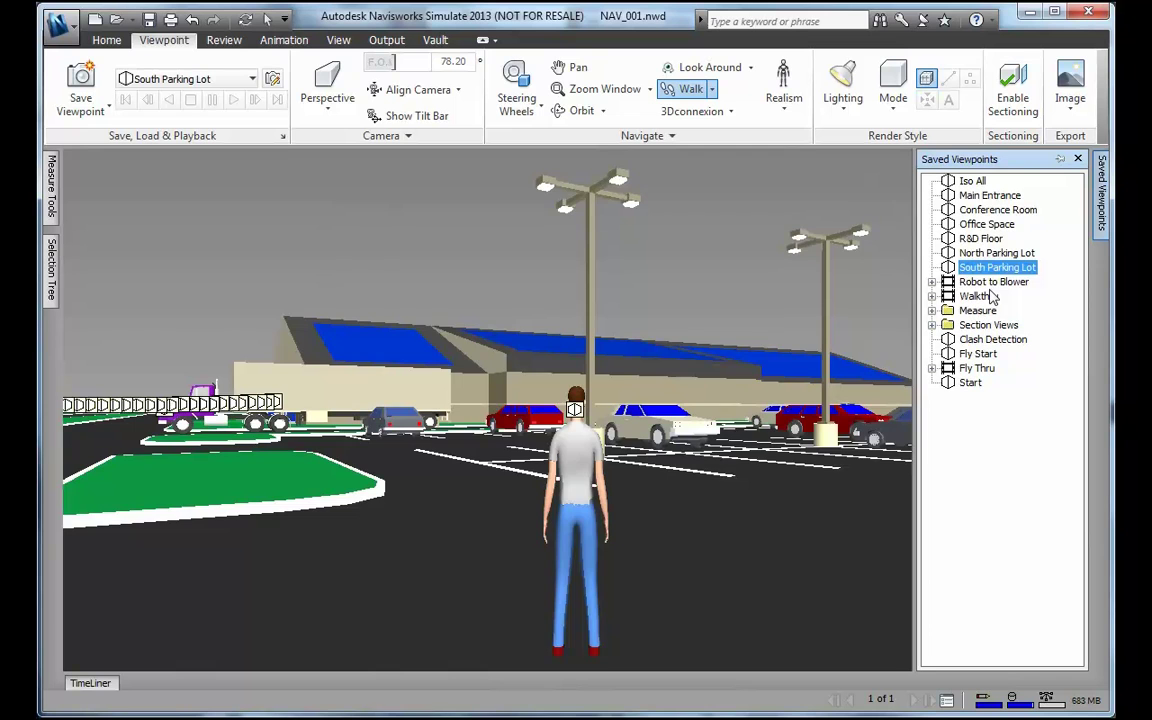
- View the Robot to Blower, Robot Arm, Blower and Walkthru saved viewpoints
{"action": "left_click", "coordinate": [990, 283]}
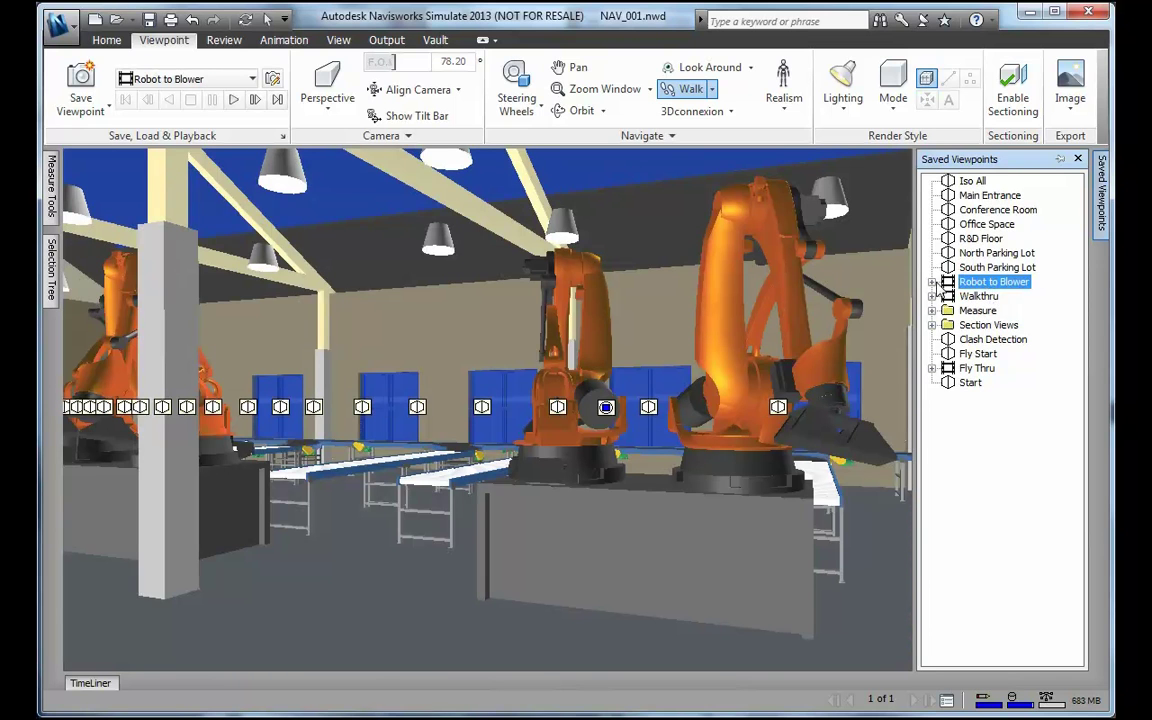
{"action": "left_click", "coordinate": [932, 283]}
{"action": "left_click", "coordinate": [993, 297]}
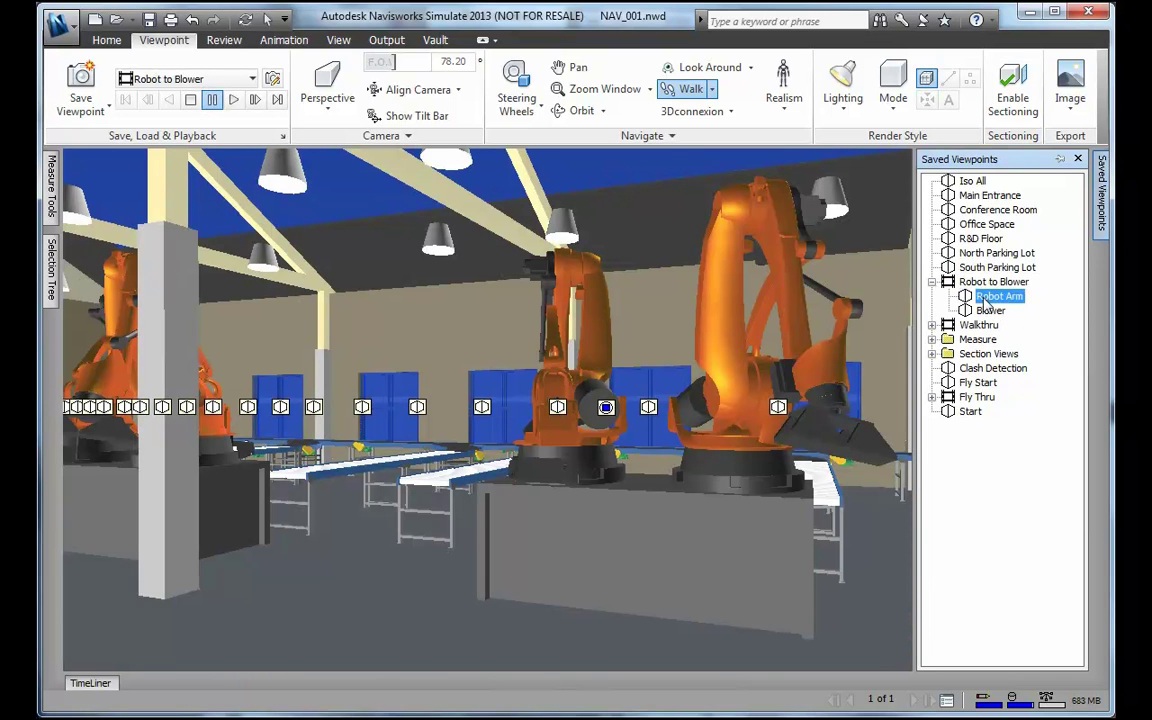
{"action": "left_click", "coordinate": [988, 311]}
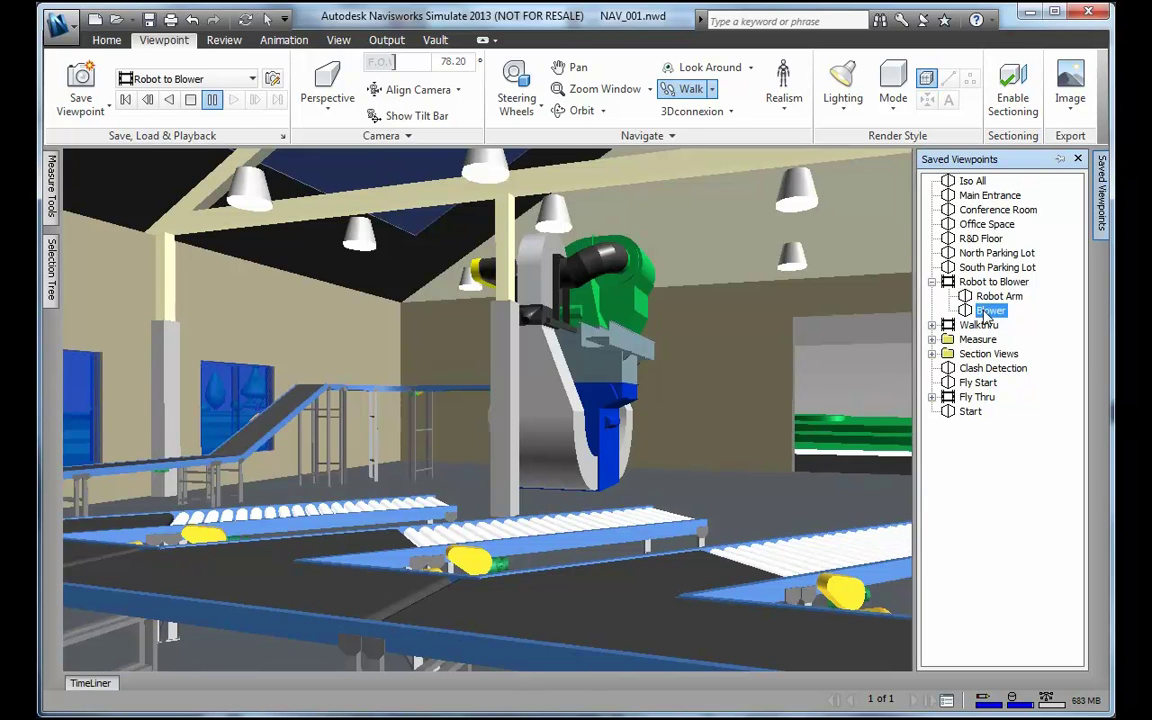
{"action": "right_click", "coordinate": [990, 286]}
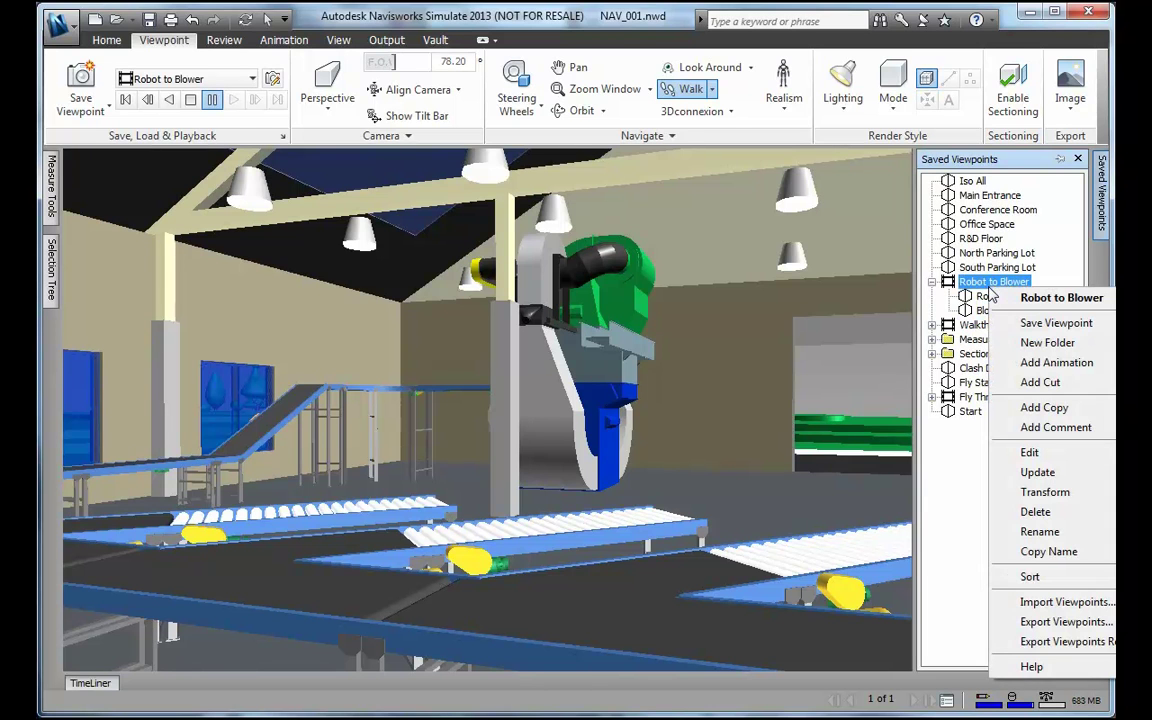
{"action": "left_click", "coordinate": [985, 311]}
{"action": "left_click", "coordinate": [986, 327]}
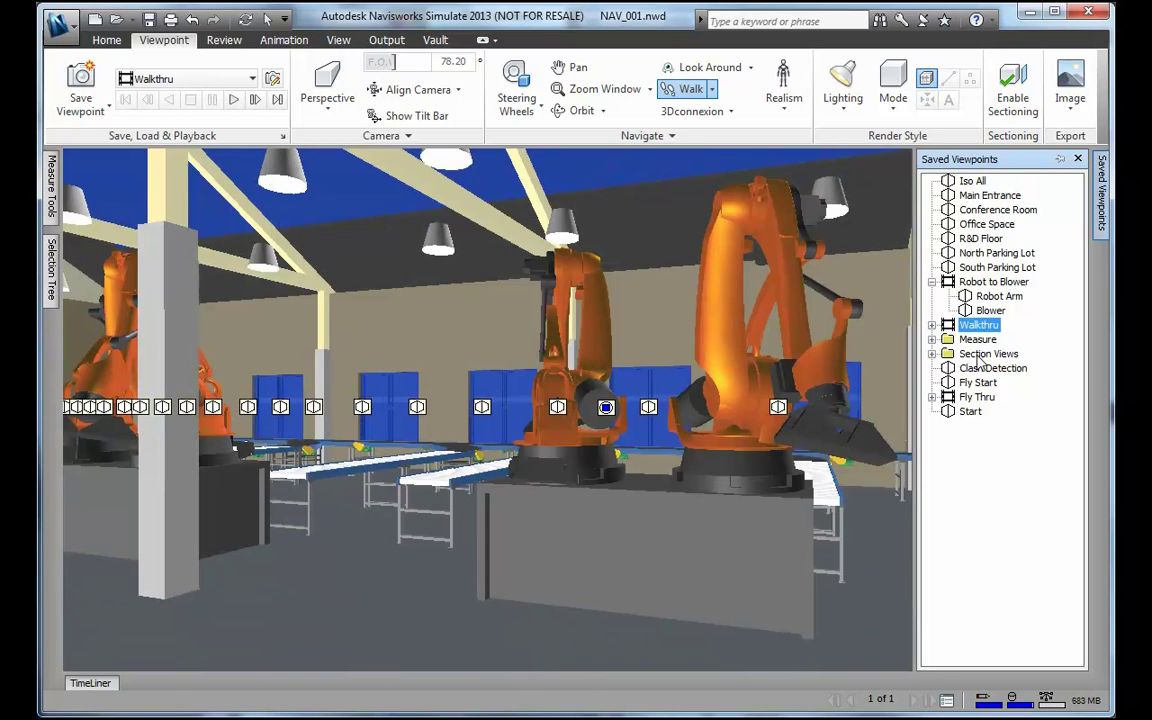
- Check the Clash Detection, Fly Start and Fly Thru viewpoints, then return to Iso All
{"action": "left_click", "coordinate": [933, 340]}
{"action": "left_click", "coordinate": [933, 340]}
{"action": "left_click", "coordinate": [985, 368]}
{"action": "left_click", "coordinate": [975, 384]}
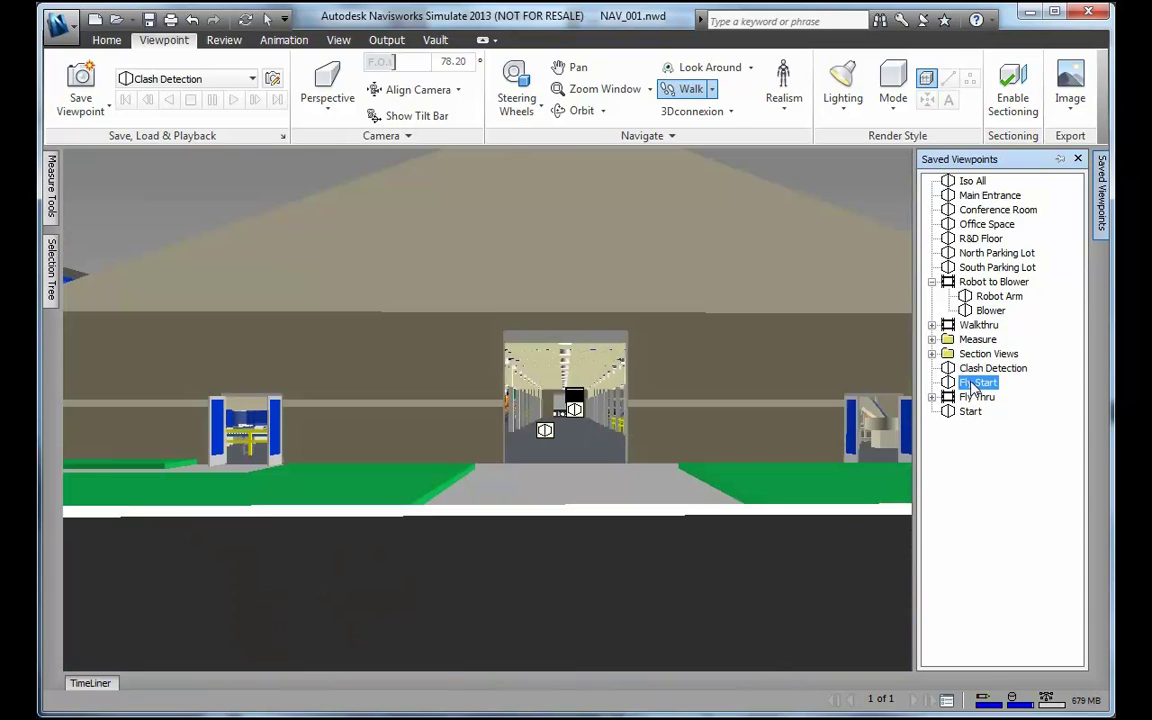
{"action": "left_click", "coordinate": [975, 398]}
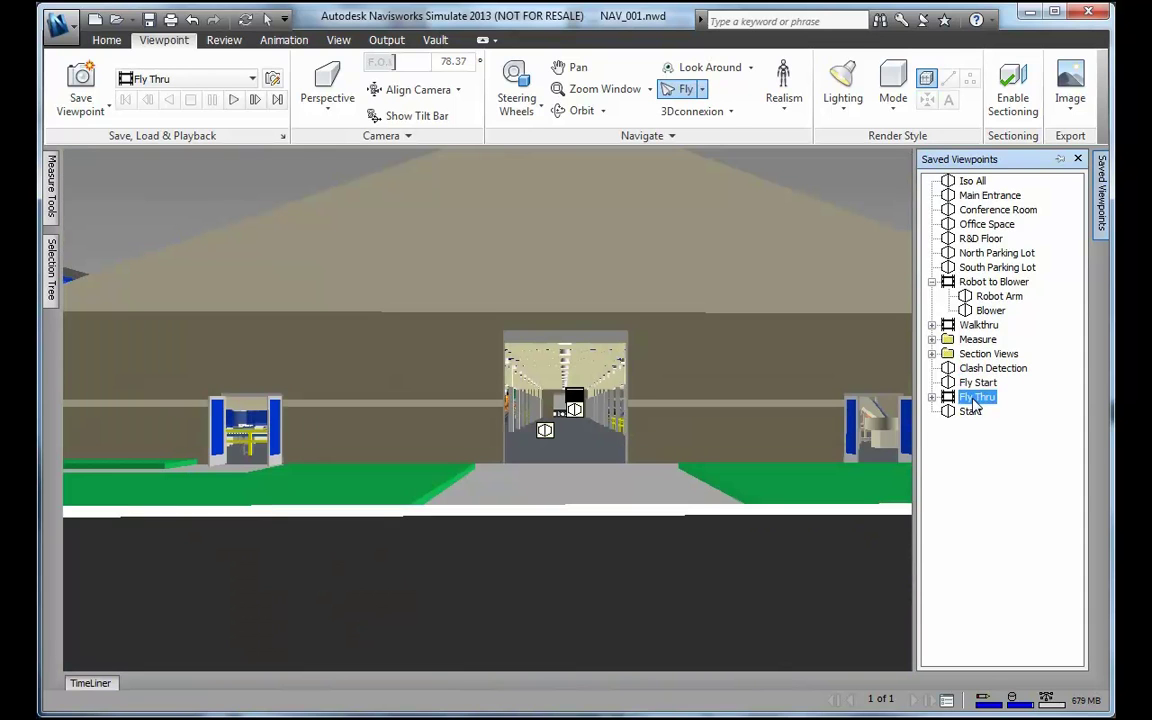
{"action": "left_click", "coordinate": [972, 181]}
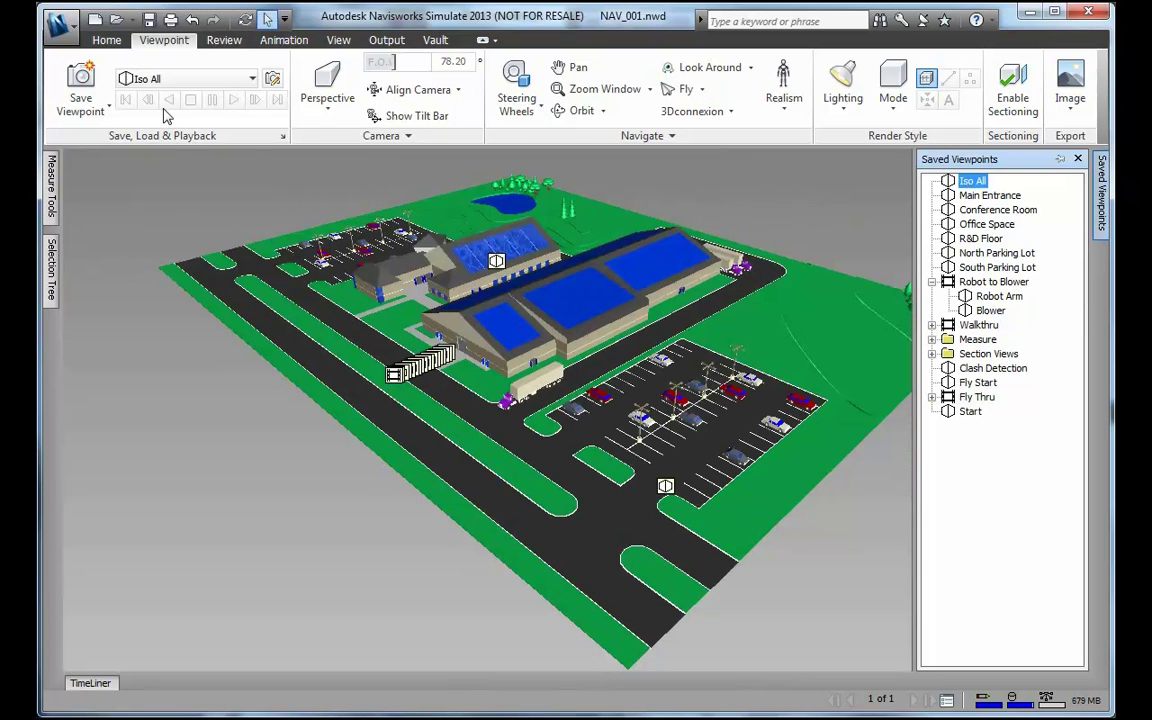
- Choose the Robot to Blower viewpoint animation in the Animation playback list and play it
{"action": "left_click", "coordinate": [195, 80]}
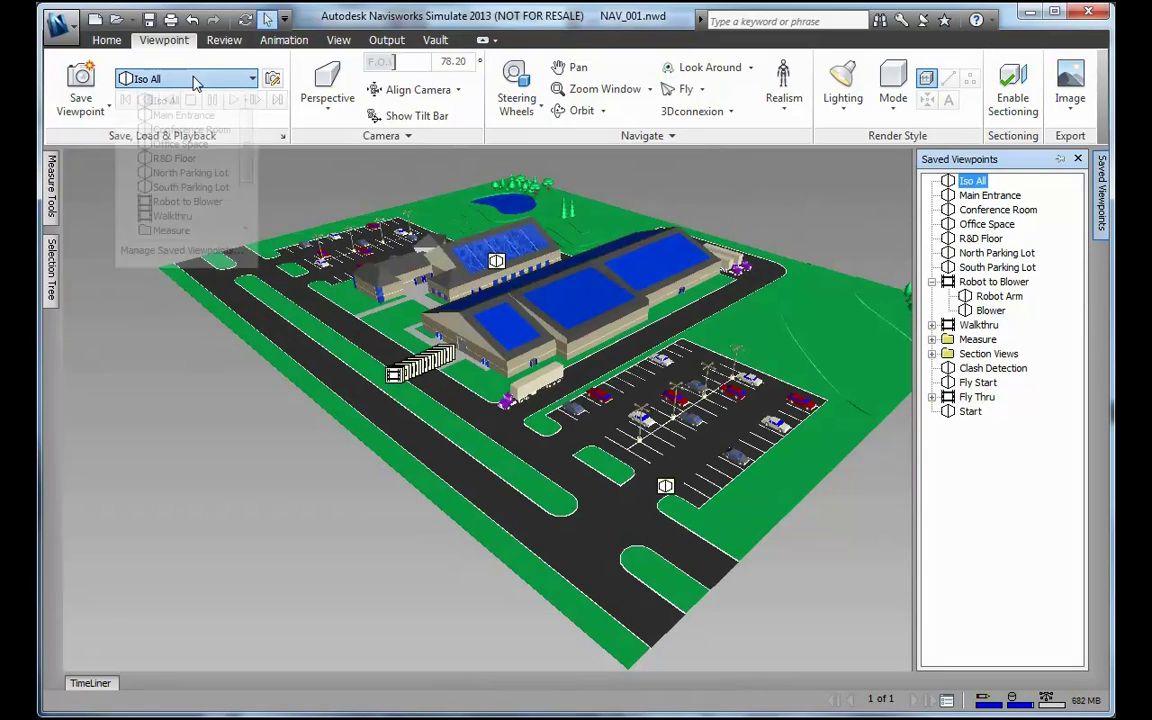
{"action": "left_click", "coordinate": [279, 42]}
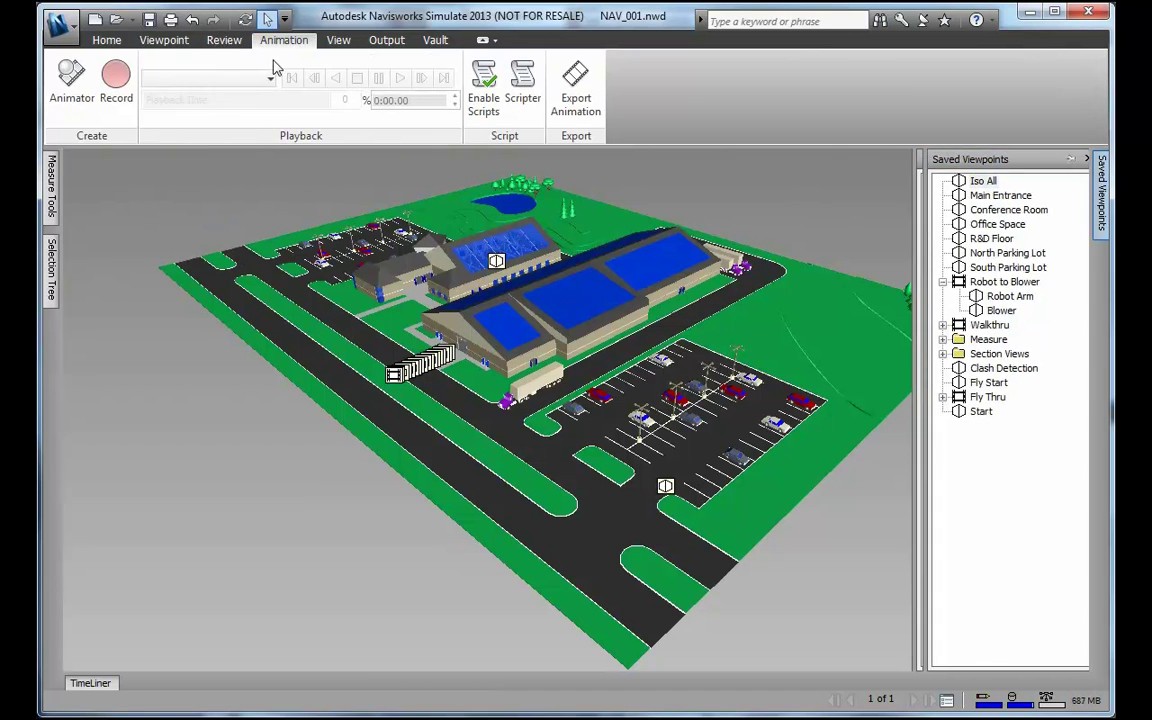
{"action": "left_click", "coordinate": [270, 79]}
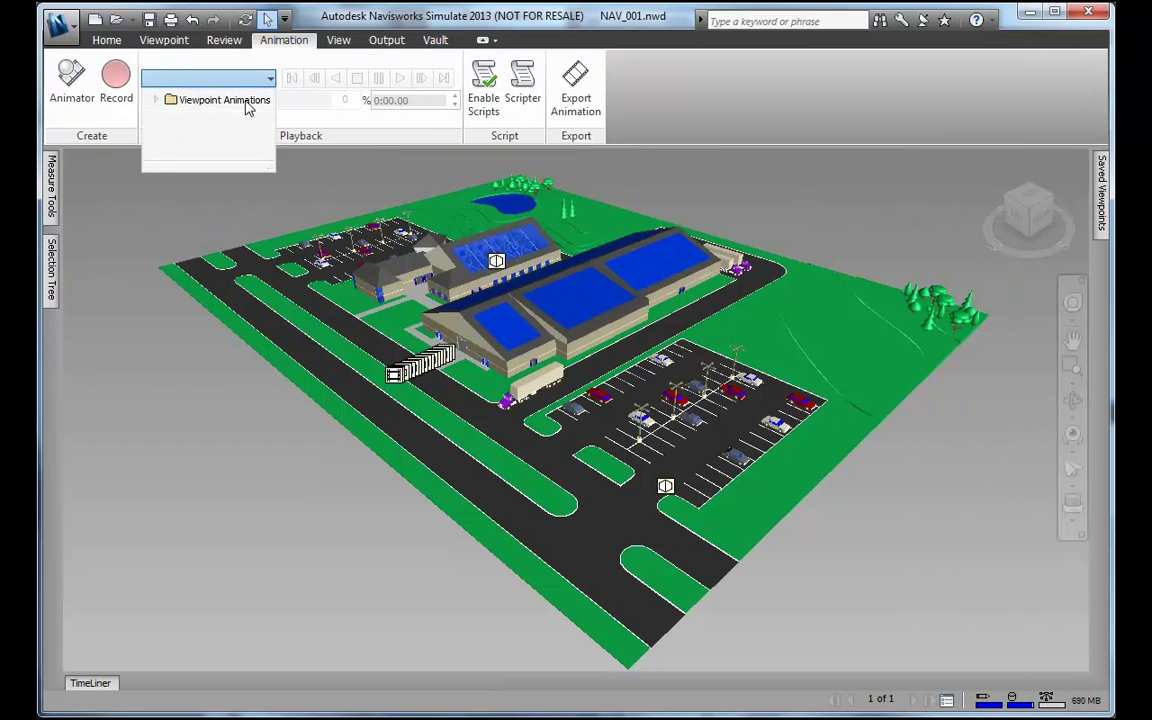
{"action": "left_click", "coordinate": [151, 100]}
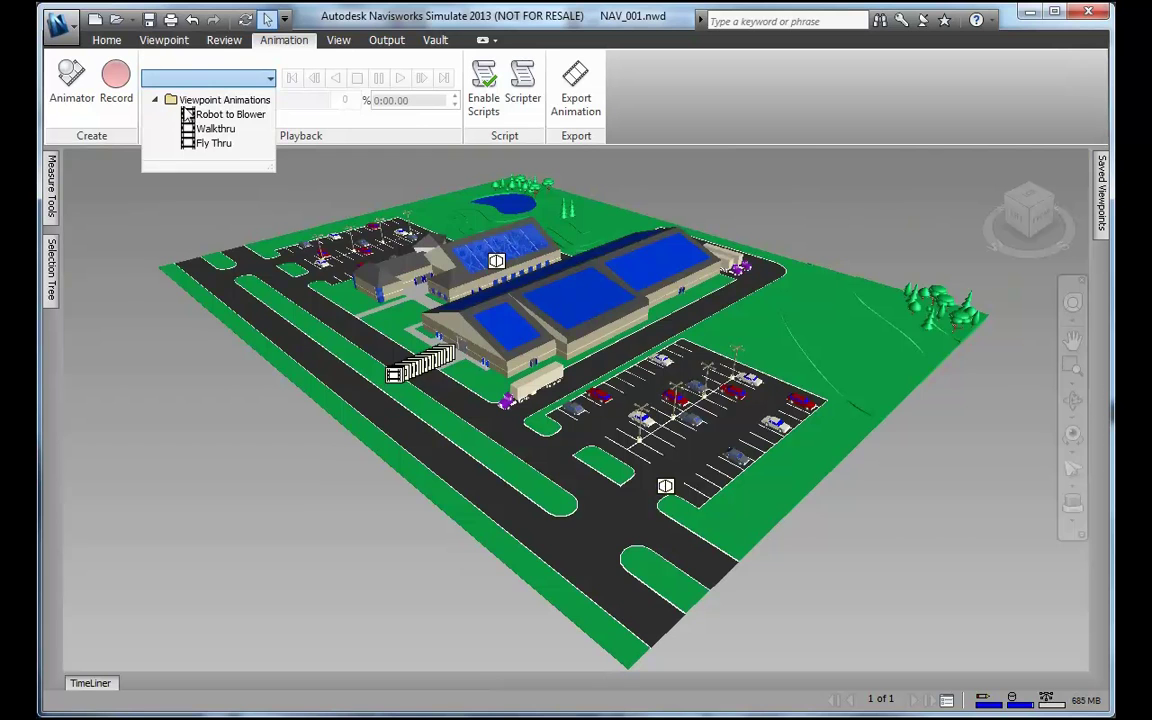
{"action": "left_click", "coordinate": [228, 114]}
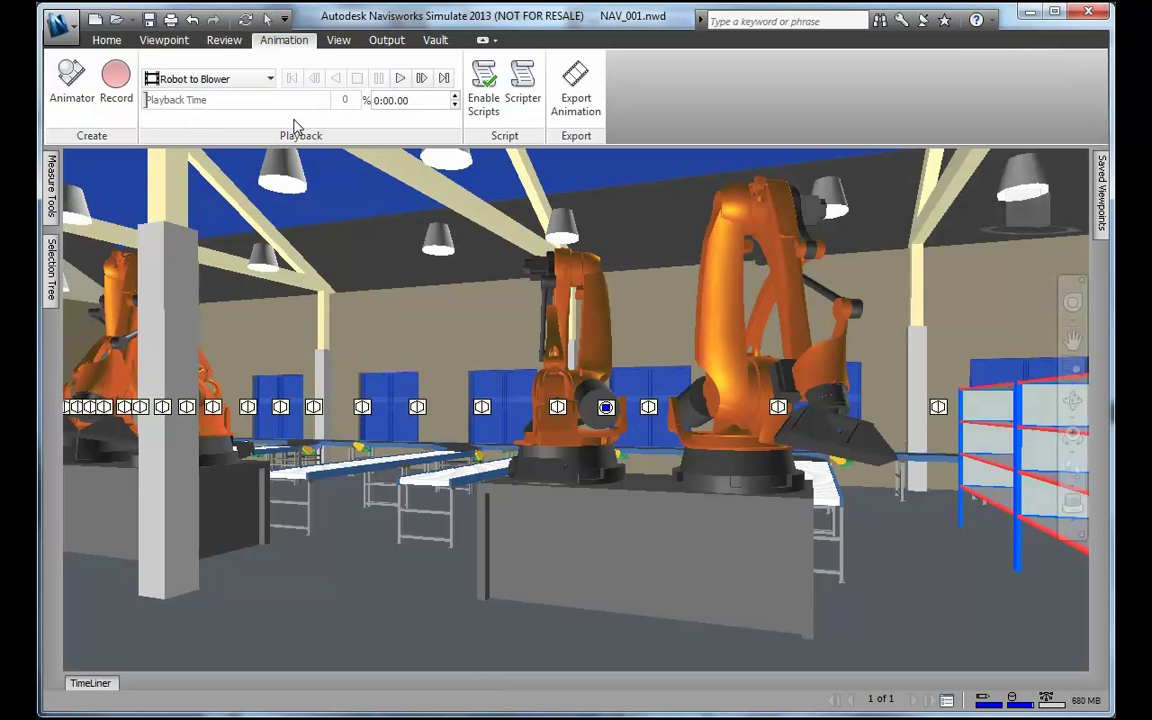
{"action": "left_click", "coordinate": [399, 78]}
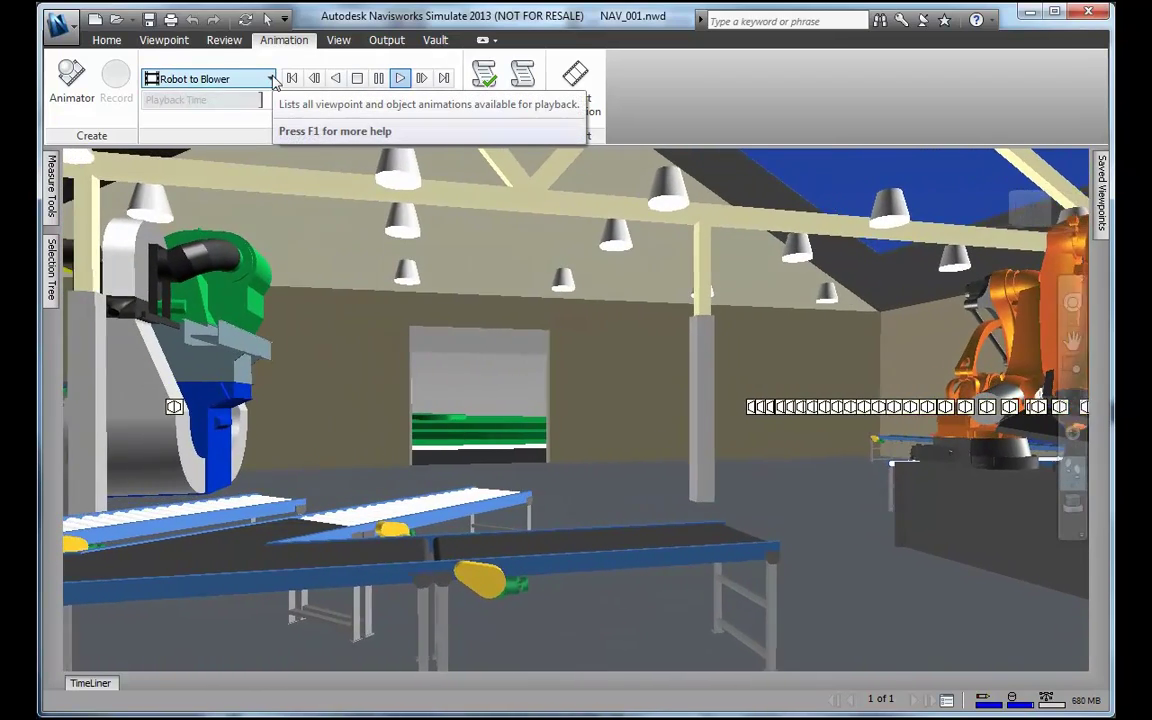
{"action": "left_click", "coordinate": [271, 79]}
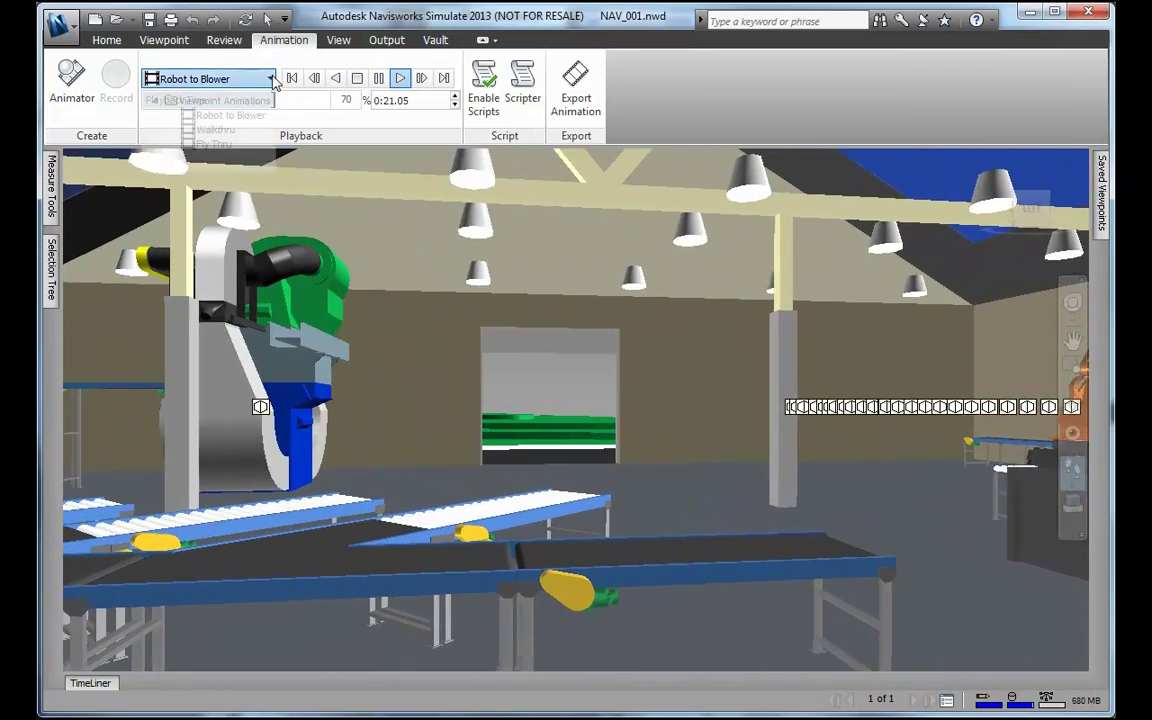
- Play the Walkthru animation to 0:30, then load the Fly Thru animation at its start
{"action": "left_click", "coordinate": [216, 131]}
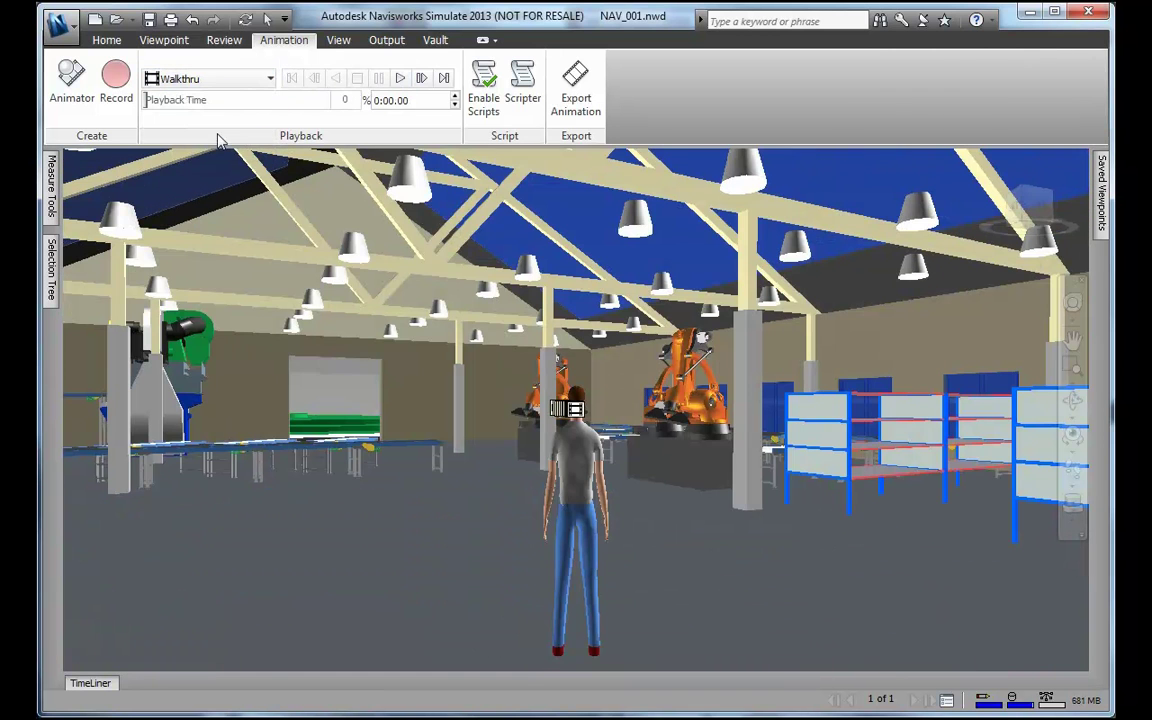
{"action": "left_click", "coordinate": [399, 78]}
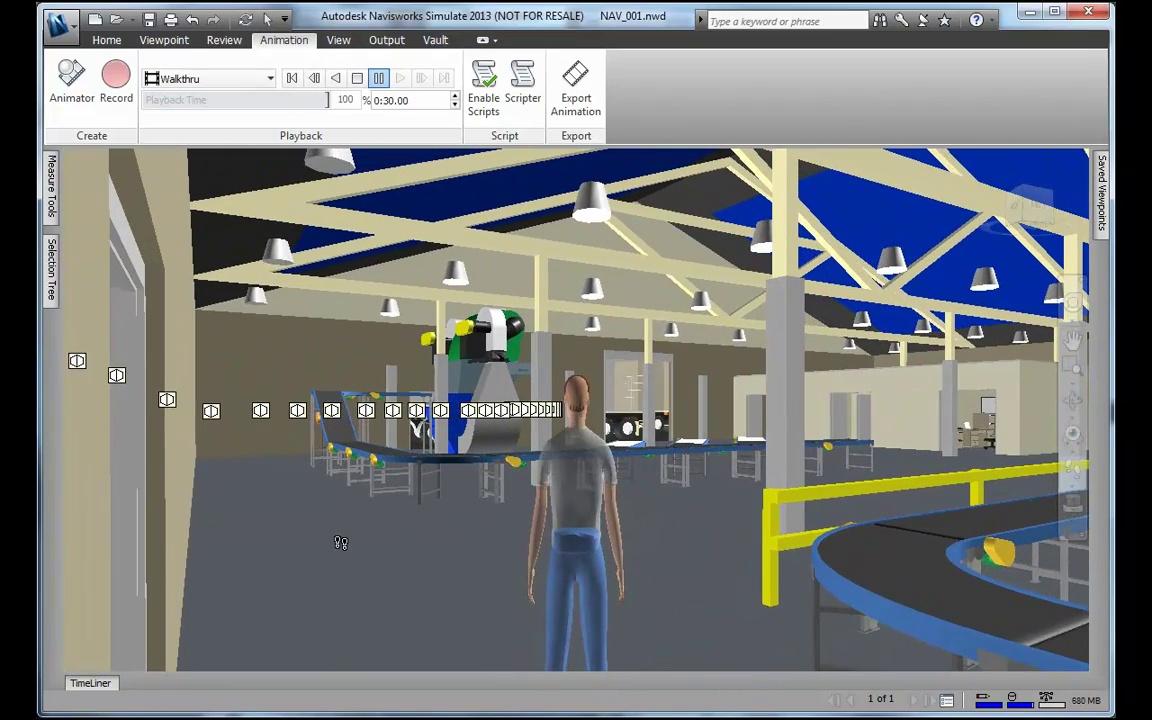
{"action": "left_click", "coordinate": [245, 78]}
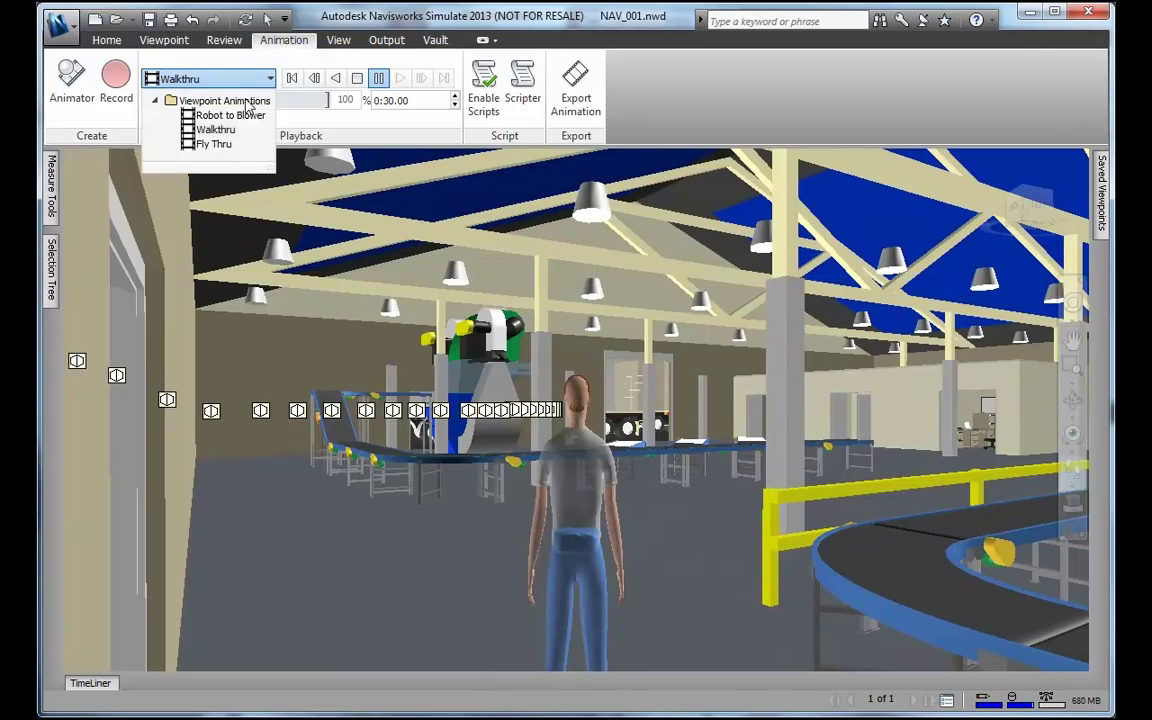
{"action": "left_click", "coordinate": [214, 145]}
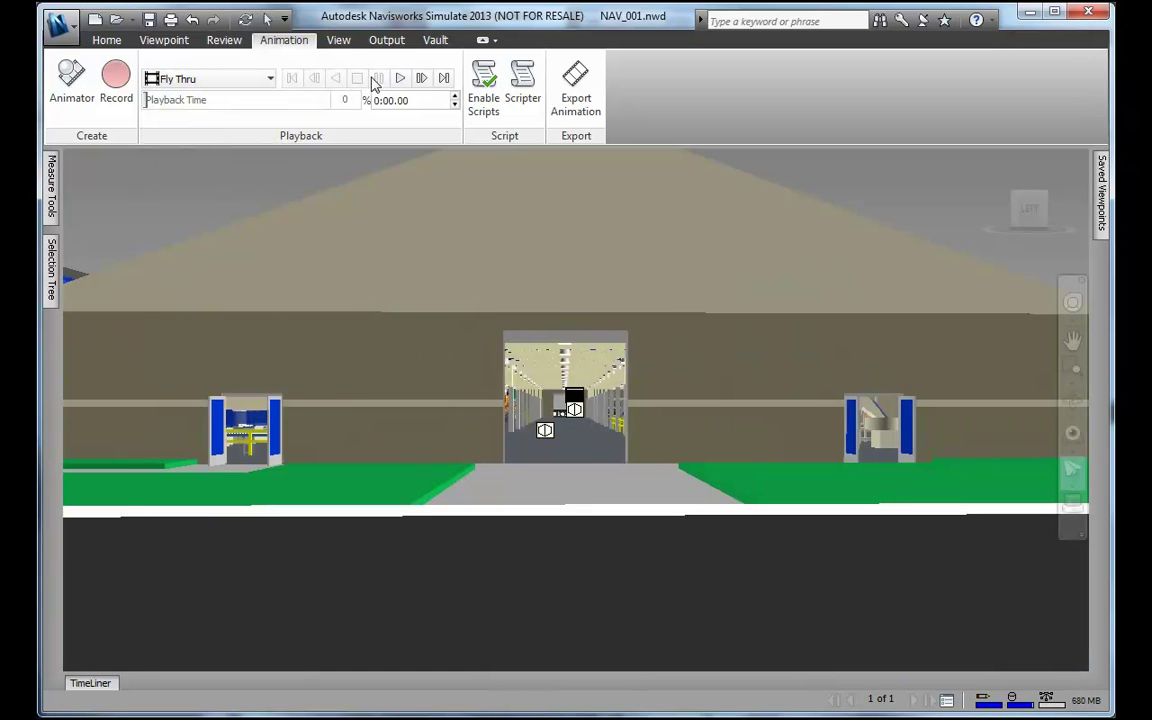
- Play the Fly Thru animation to 0:10.00, then restore the saved Start viewpoint
{"action": "left_click", "coordinate": [401, 80]}
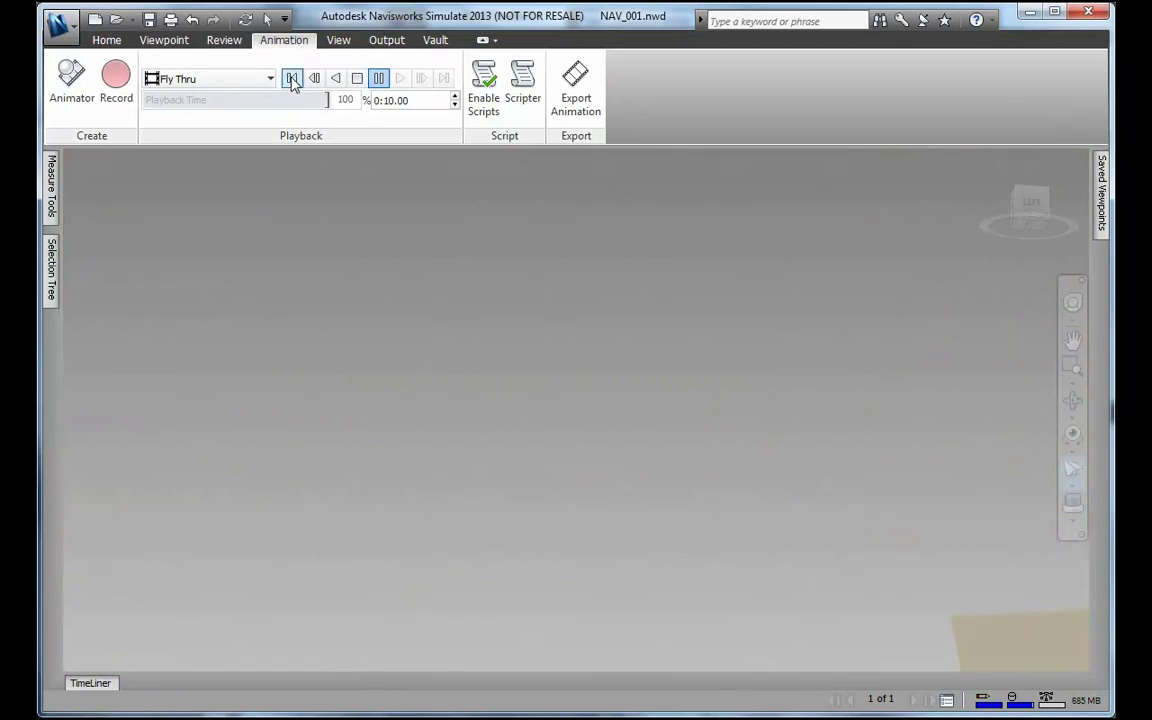
{"action": "left_click", "coordinate": [158, 42]}
{"action": "left_click", "coordinate": [198, 82]}
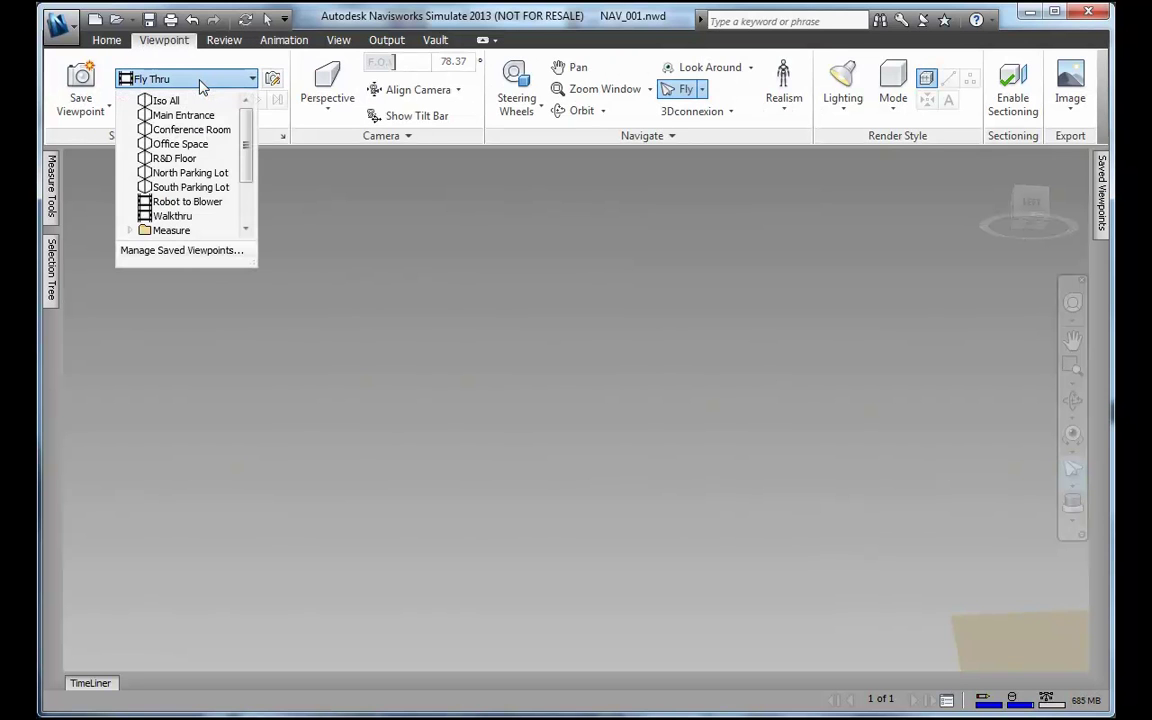
{"action": "left_click_drag", "start_coordinate": [249, 166], "coordinate": [249, 220]}
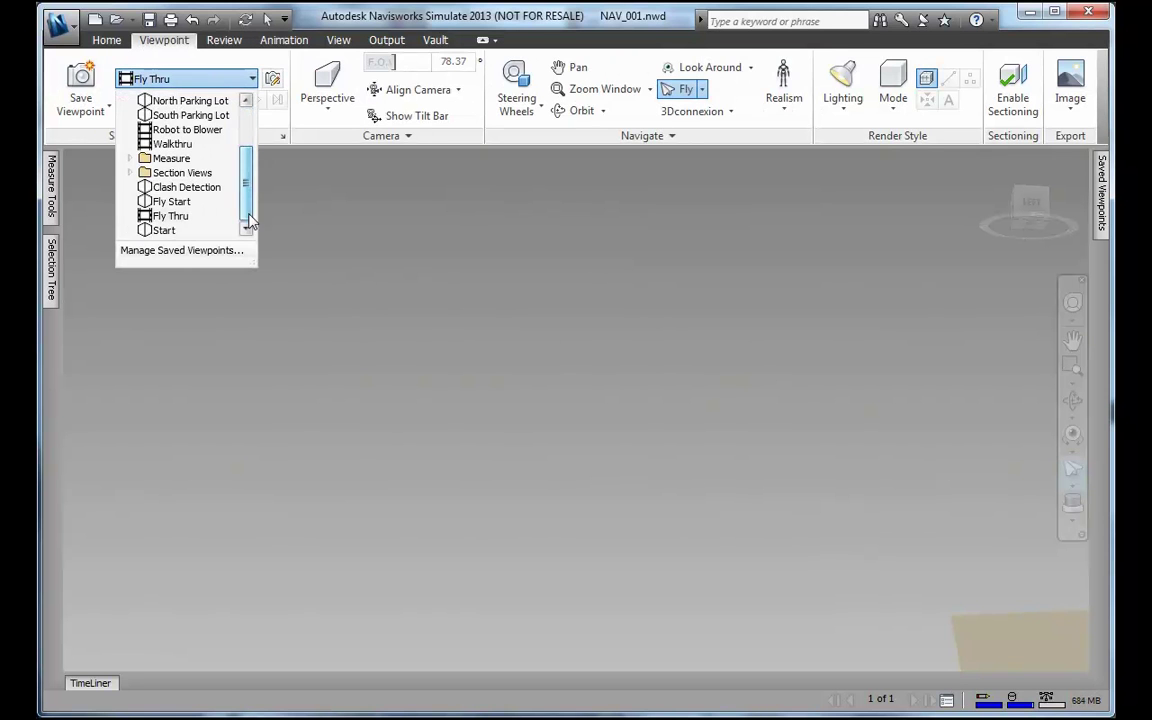
{"action": "left_click", "coordinate": [164, 231]}
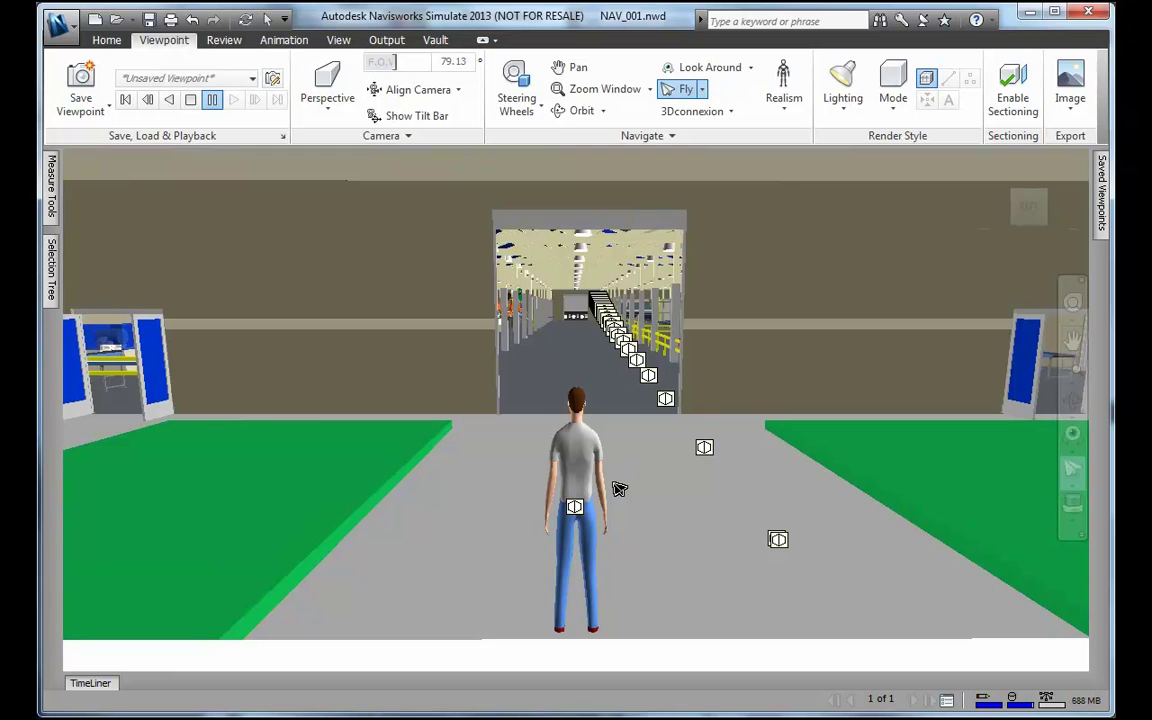
- Try the Steering Wheels and their wheel types, then select Walk navigation
{"action": "left_click", "coordinate": [516, 88]}
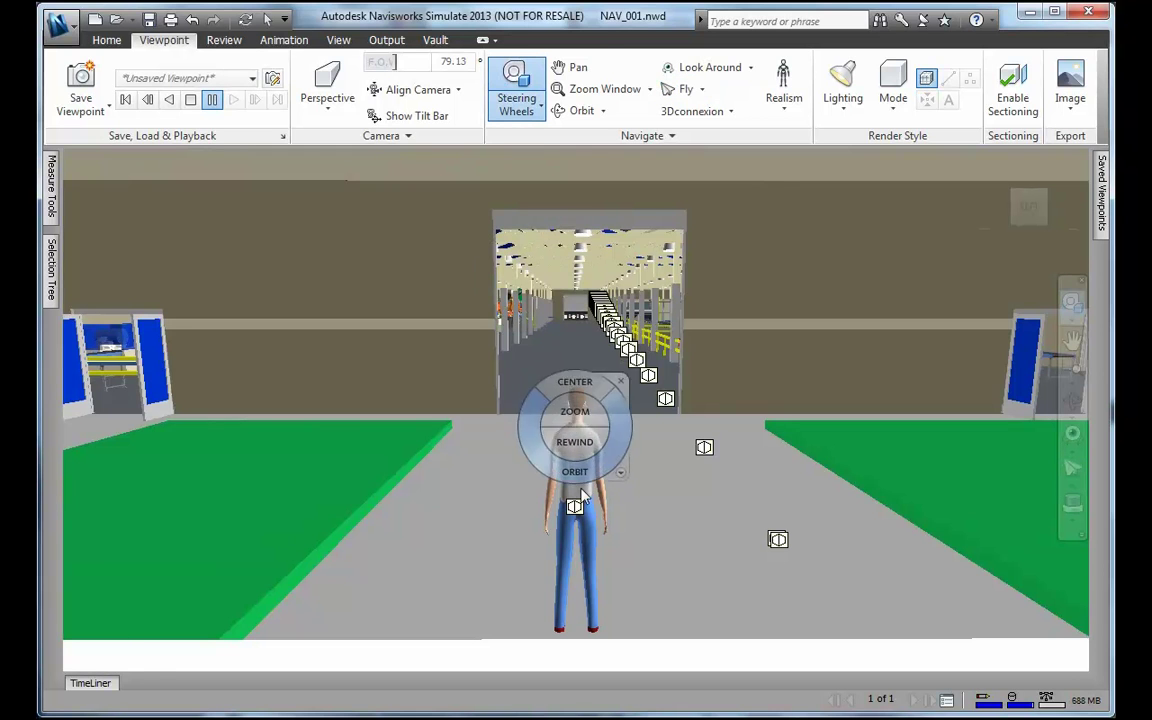
{"action": "left_click", "coordinate": [541, 111]}
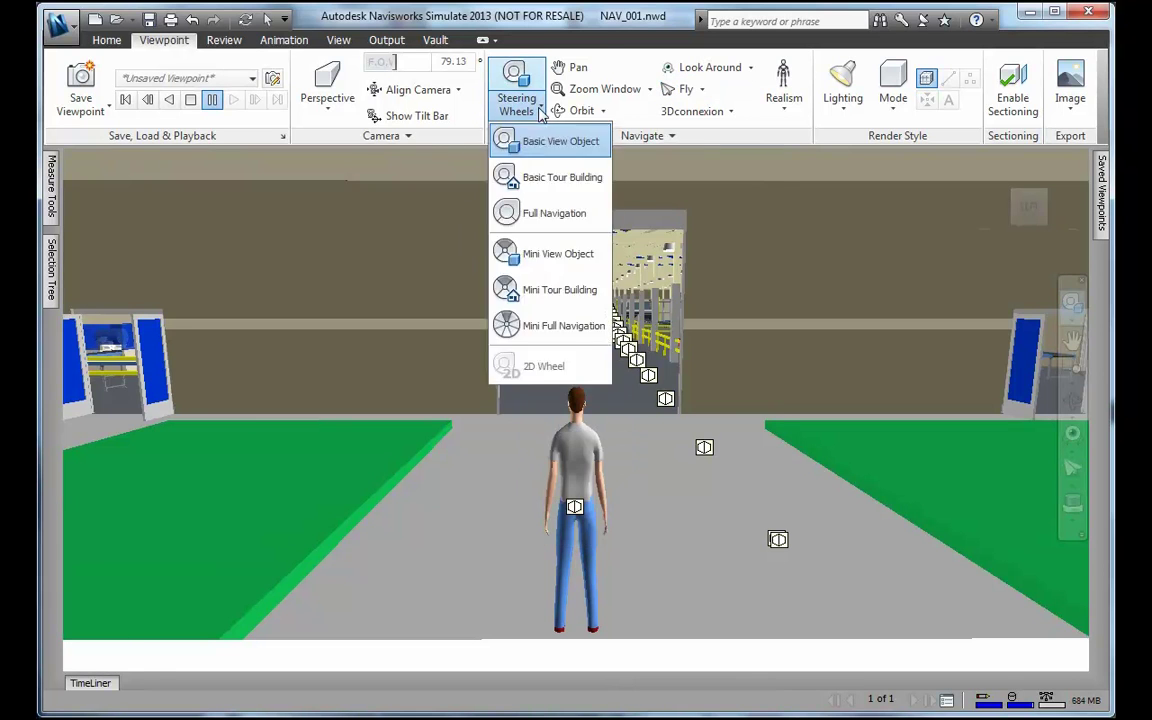
{"action": "left_click", "coordinate": [708, 90]}
{"action": "left_click", "coordinate": [695, 117]}
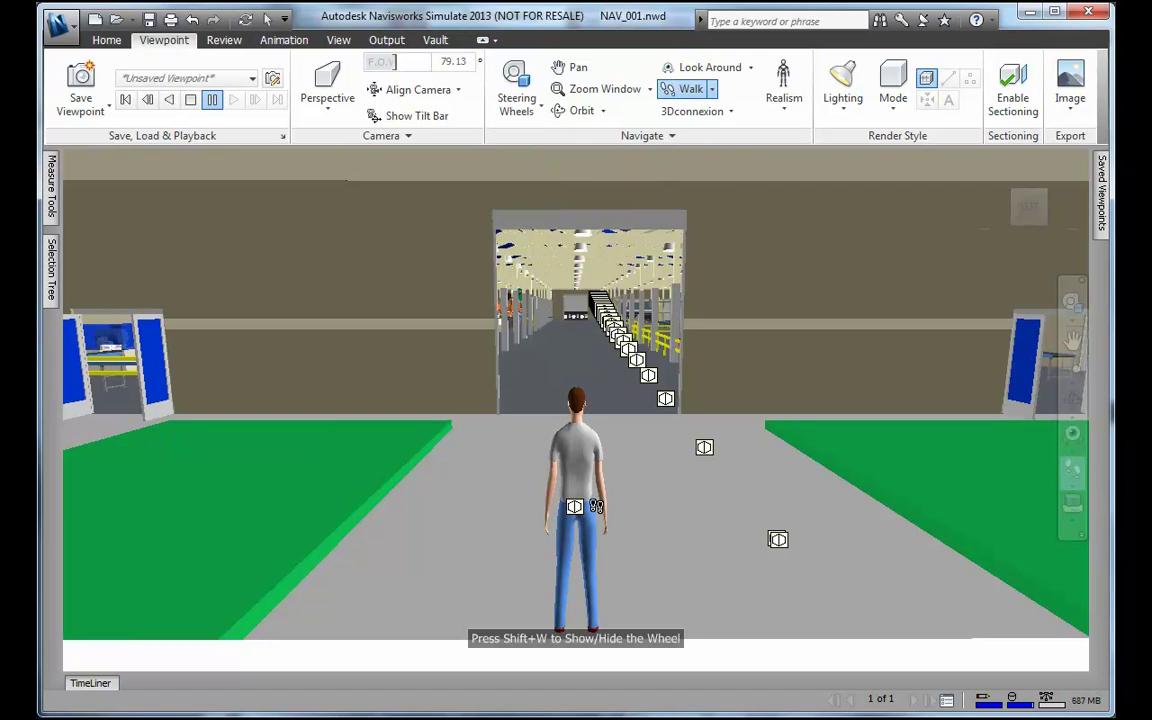
{"action": "left_click", "coordinate": [516, 90]}
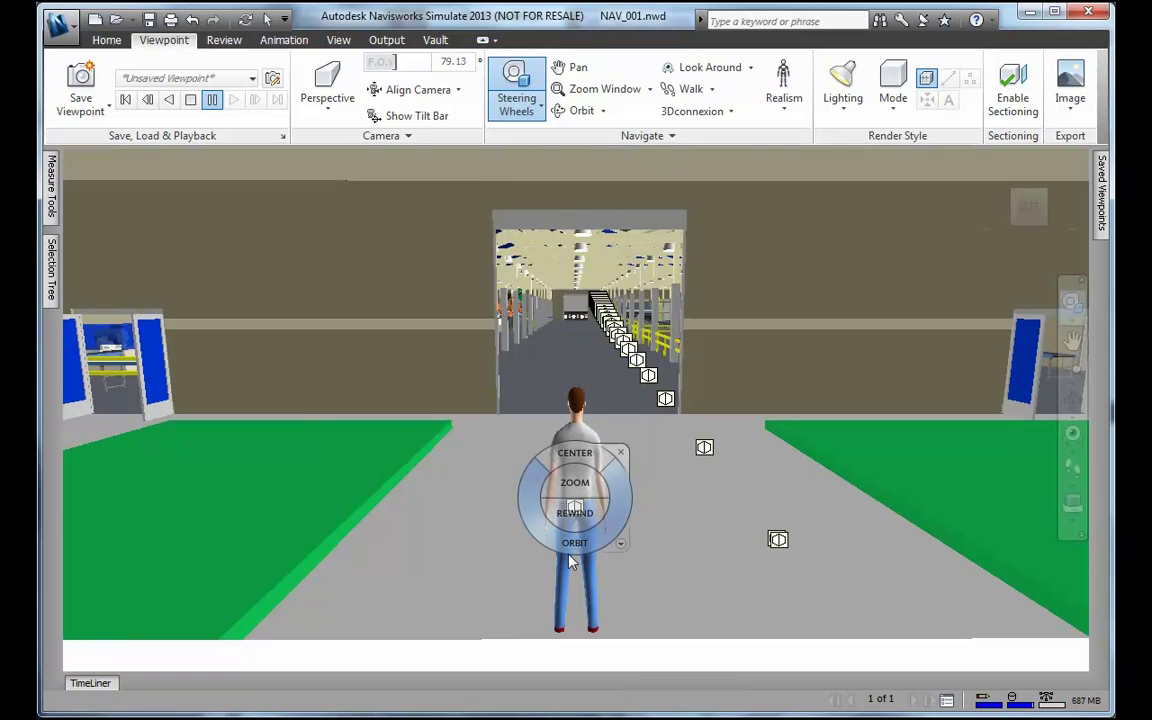
- Walk the avatar through the doorway and turn among the robot cells
{"action": "left_click", "coordinate": [686, 88]}
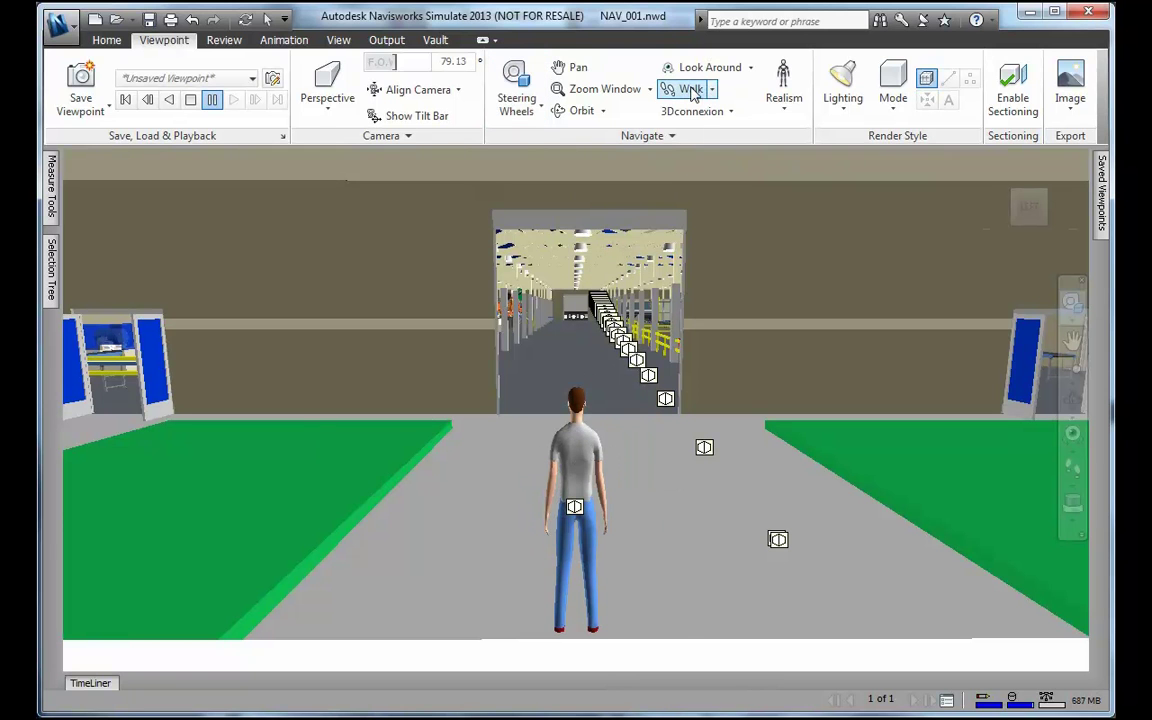
{"action": "left_click_drag", "start_coordinate": [588, 481], "coordinate": [590, 392]}
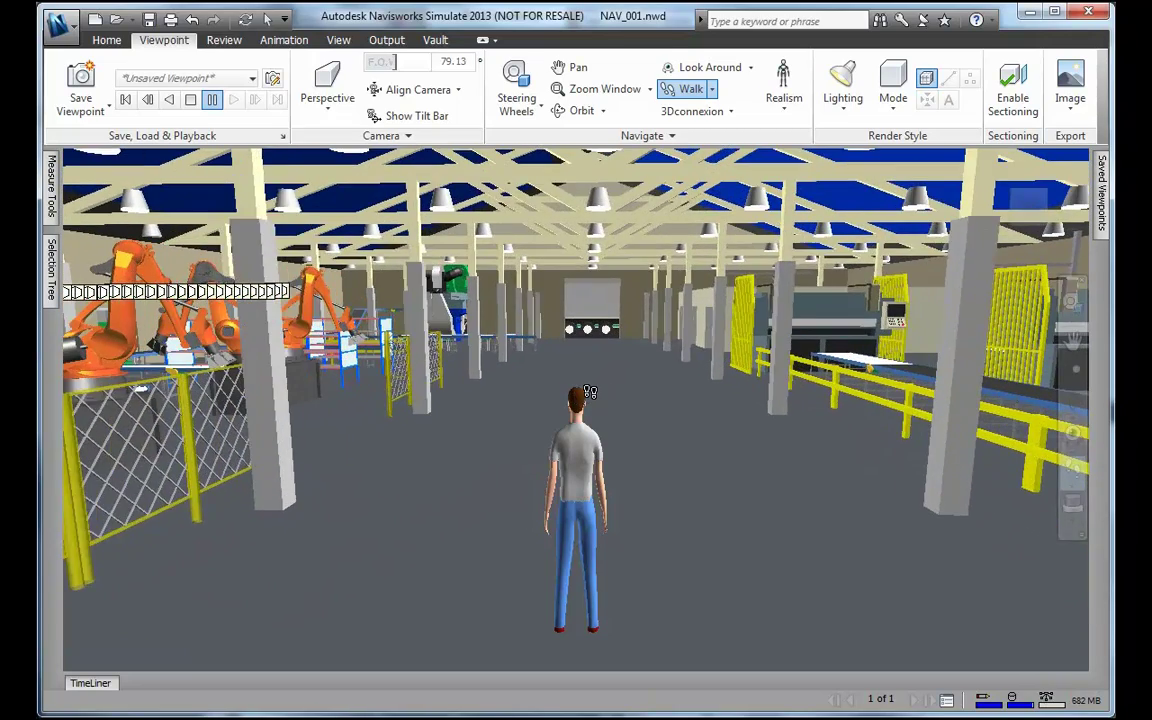
{"action": "left_click_drag", "start_coordinate": [591, 483], "coordinate": [797, 447]}
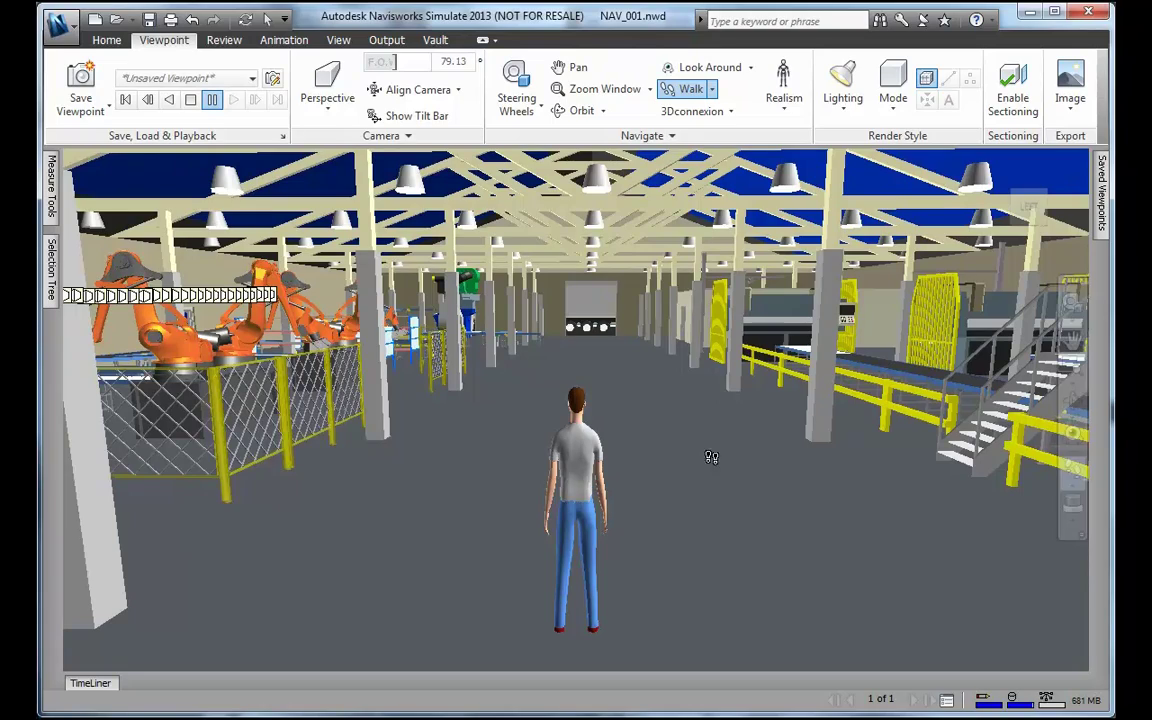
- Tilt the view up toward the roof trusses with Look Around, then open NAV_002_TimeLiner.nwd
{"action": "left_click", "coordinate": [1071, 433]}
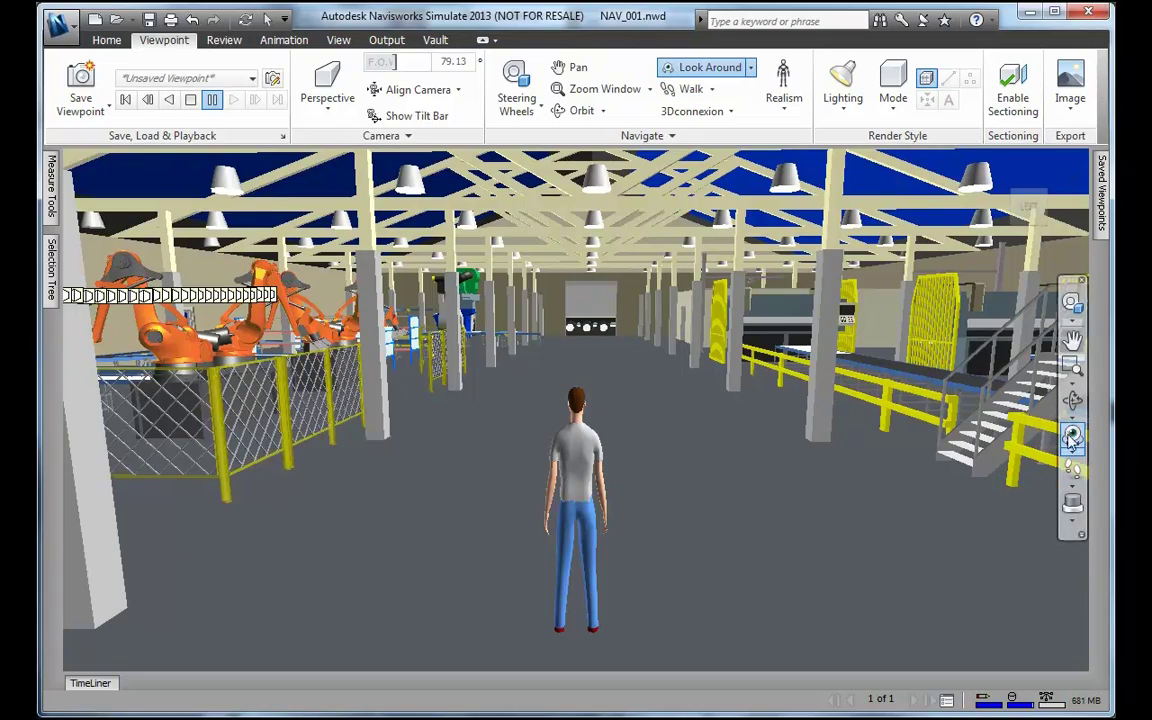
{"action": "left_click_drag", "start_coordinate": [568, 480], "coordinate": [582, 444]}
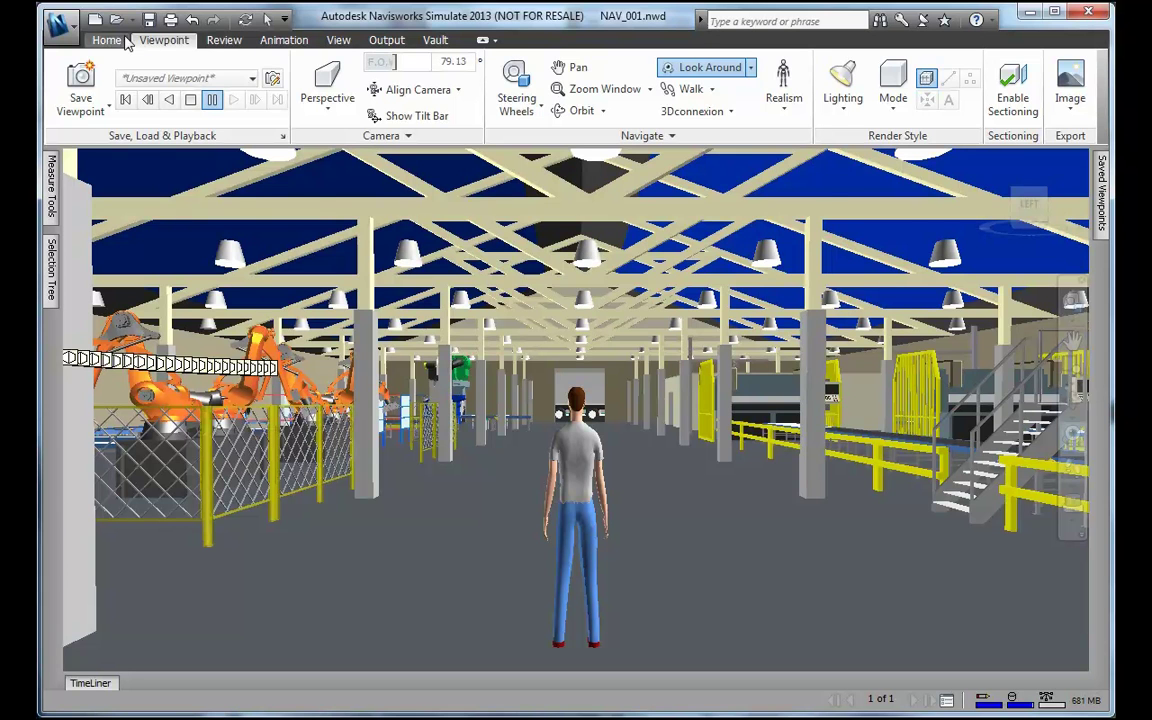
{"action": "left_click", "coordinate": [116, 21]}
{"action": "scroll", "coordinate": [495, 425], "scroll_direction": "down", "scroll_amount": 2}
{"action": "left_click", "coordinate": [495, 448]}
{"action": "left_click", "coordinate": [786, 503]}
- Discard unsaved NAV_001.nwd changes and bring up the TimeLiner panel
{"action": "left_click", "coordinate": [595, 472]}
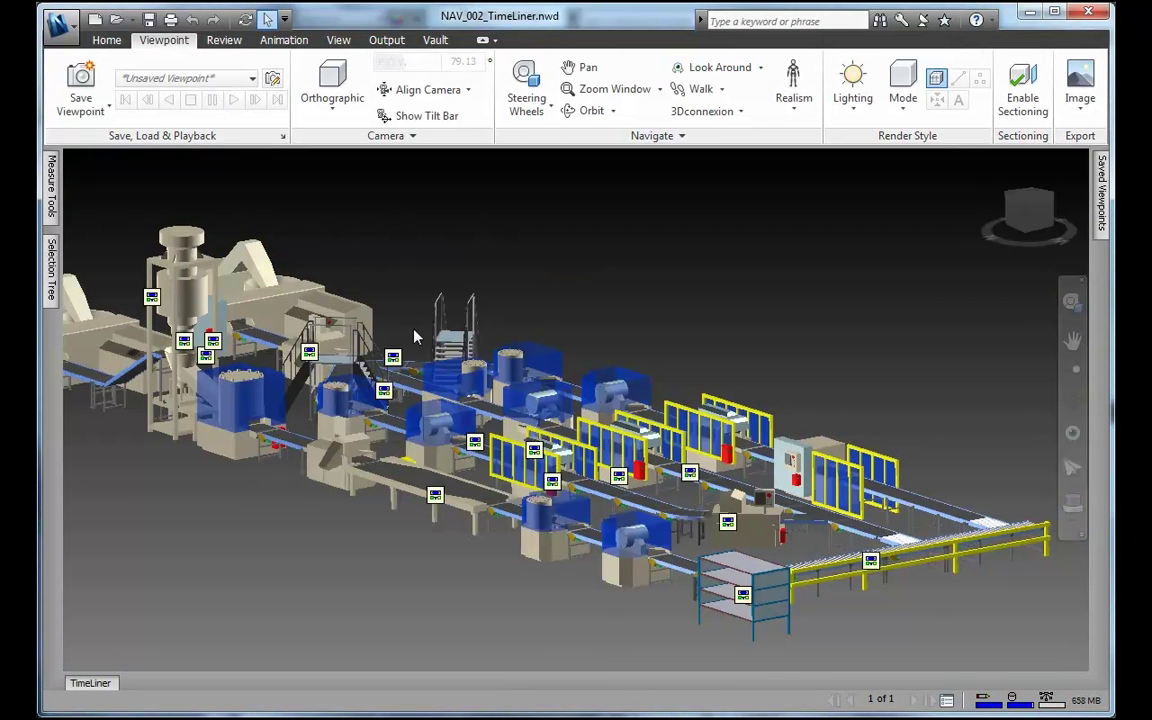
{"action": "middle_click_drag", "start_coordinate": [296, 519], "coordinate": [392, 457]}
{"action": "left_click", "coordinate": [100, 683]}
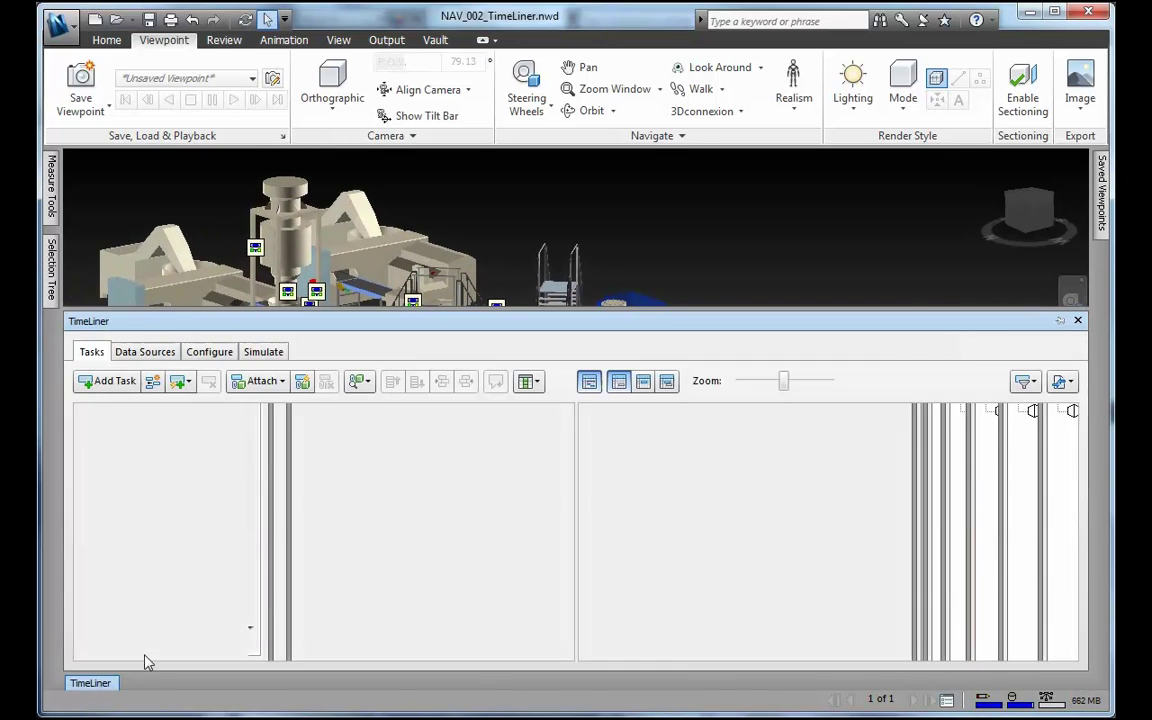
- Resize the TimeLiner panel, show actual dates, and scroll the Gantt chart to February 2011
{"action": "left_click_drag", "start_coordinate": [377, 311], "coordinate": [366, 404]}
{"action": "left_click", "coordinate": [646, 476]}
{"action": "left_click_drag", "start_coordinate": [920, 661], "coordinate": [698, 661]}
{"action": "mouse_move", "coordinate": [740, 536]}
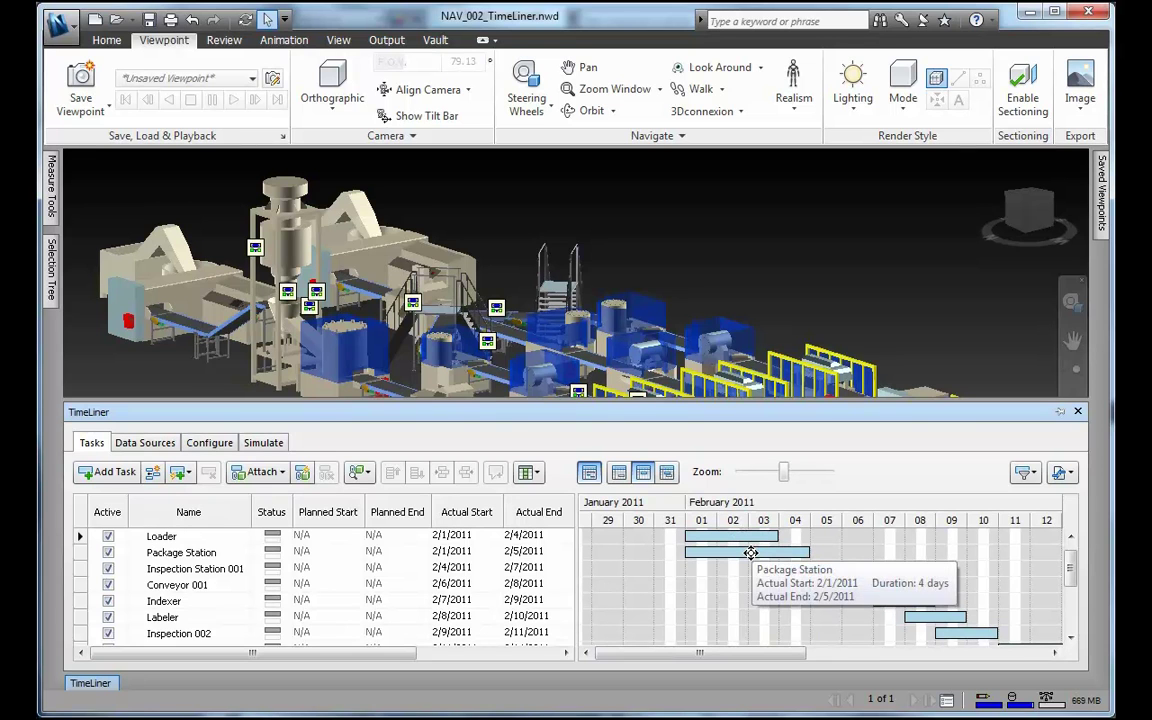
{"action": "mouse_move", "coordinate": [818, 568]}
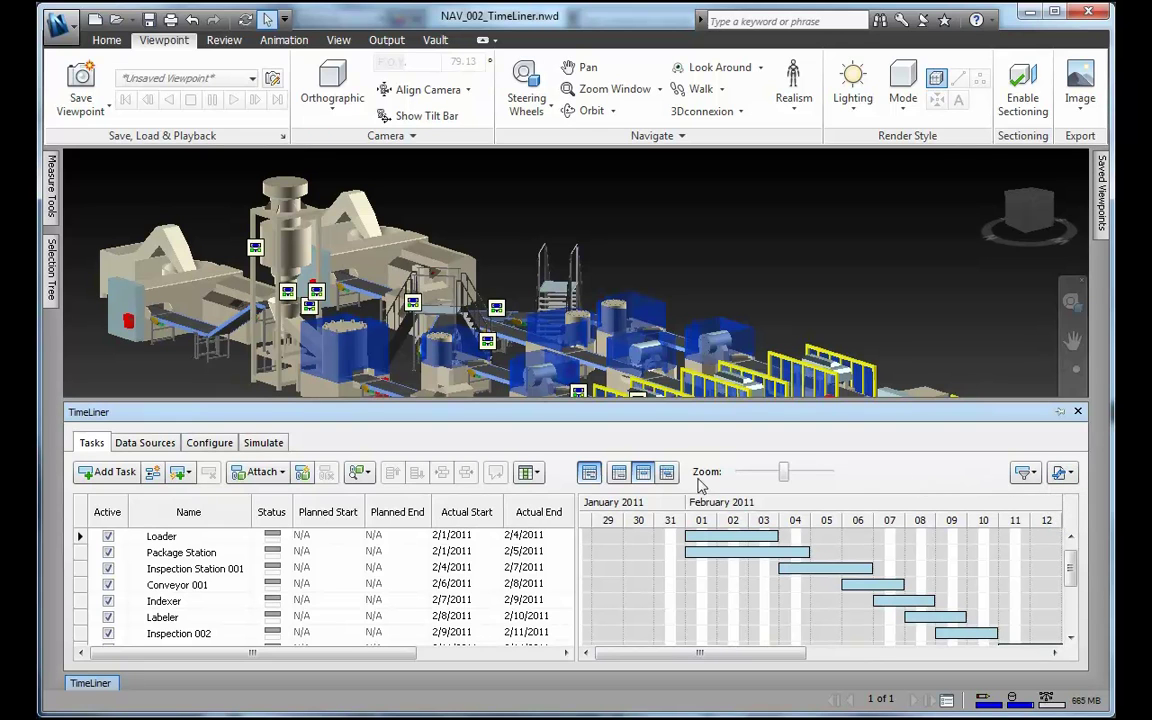
- Run the TimeLiner Simulate playback through to 3/1/2011, Day 31, in an enlarged viewport
{"action": "left_click", "coordinate": [263, 443]}
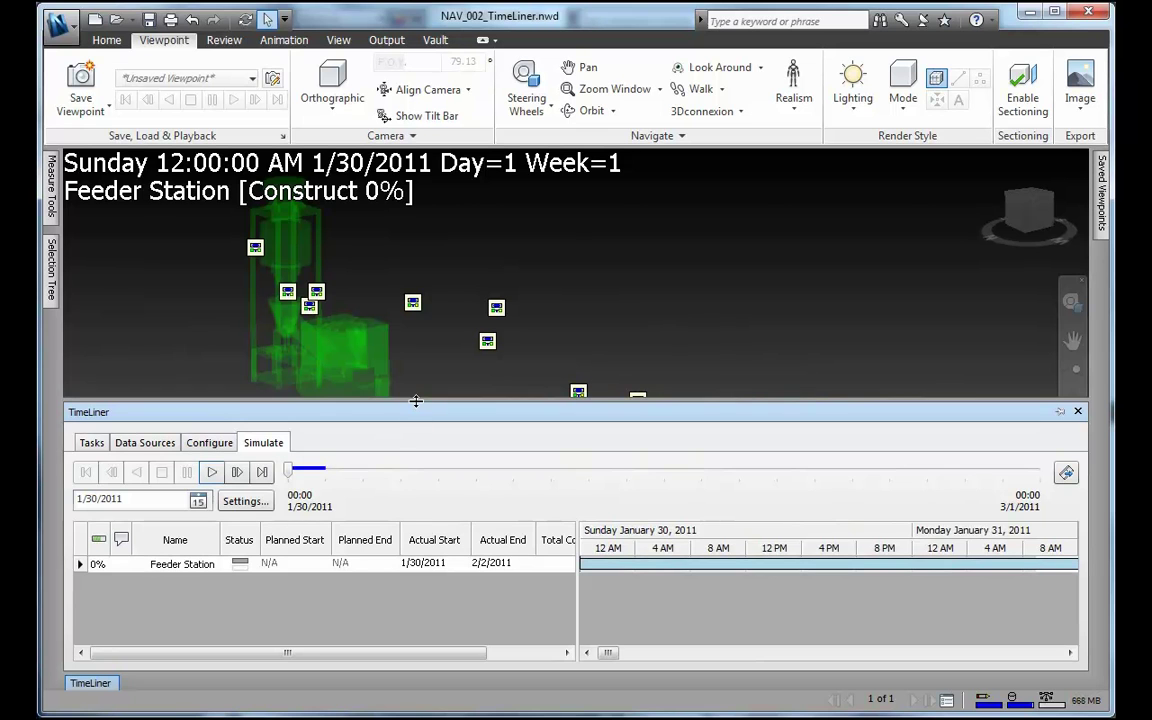
{"action": "left_click_drag", "start_coordinate": [416, 401], "coordinate": [414, 492]}
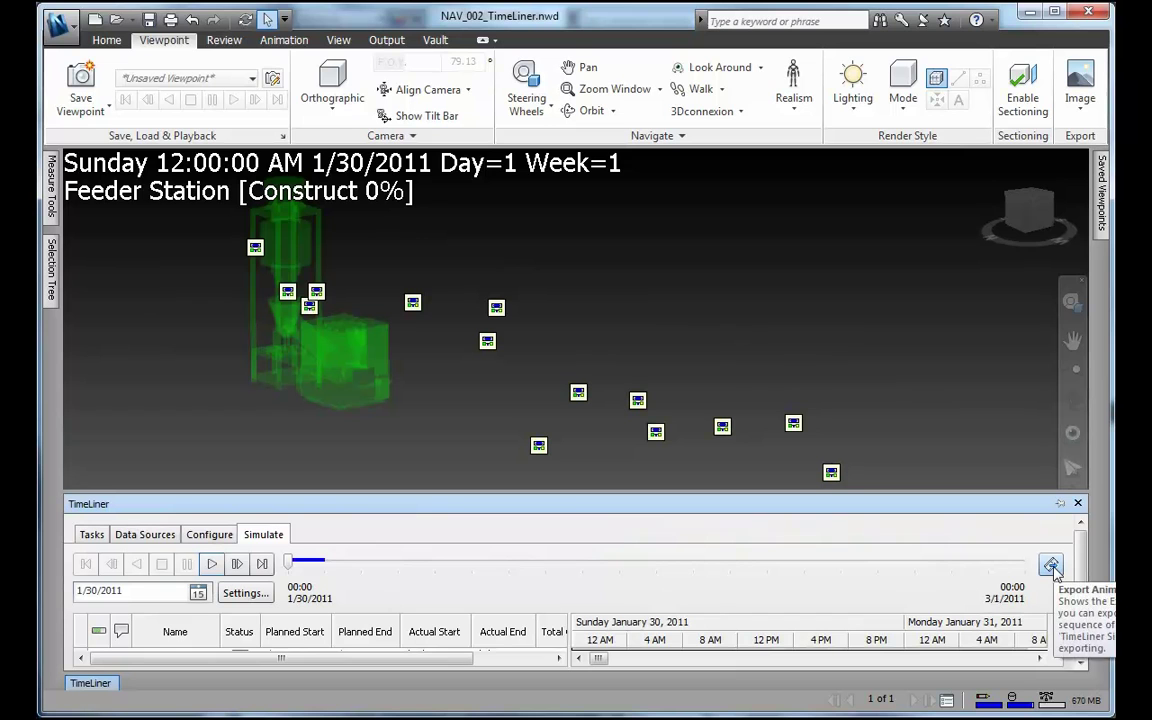
{"action": "left_click", "coordinate": [214, 565]}
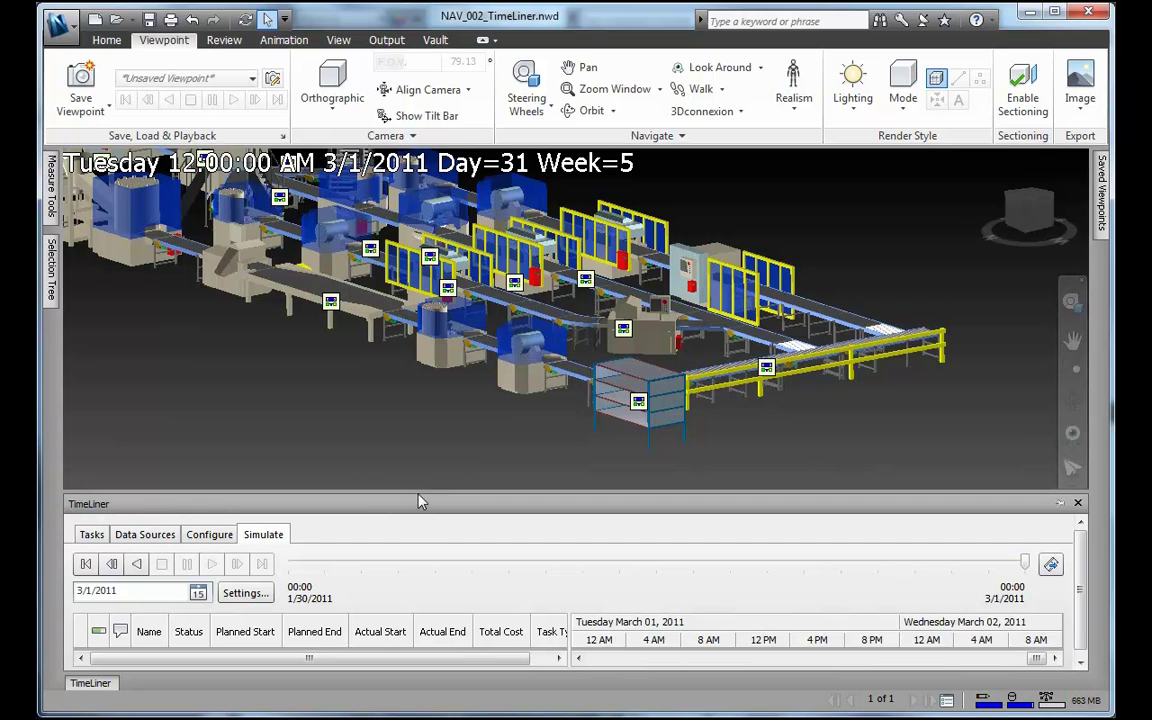
{"action": "left_click_drag", "start_coordinate": [420, 500], "coordinate": [410, 423]}
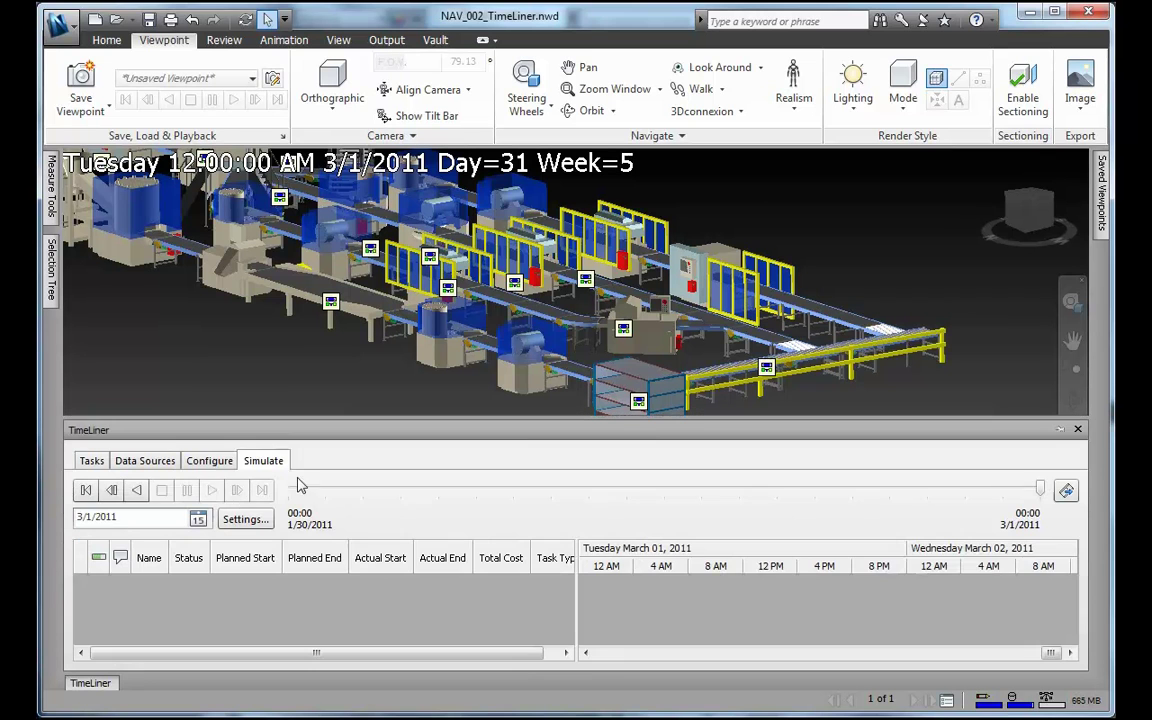
- Review the TimeLiner Configure appearance settings and the Tasks list
{"action": "left_click", "coordinate": [209, 462]}
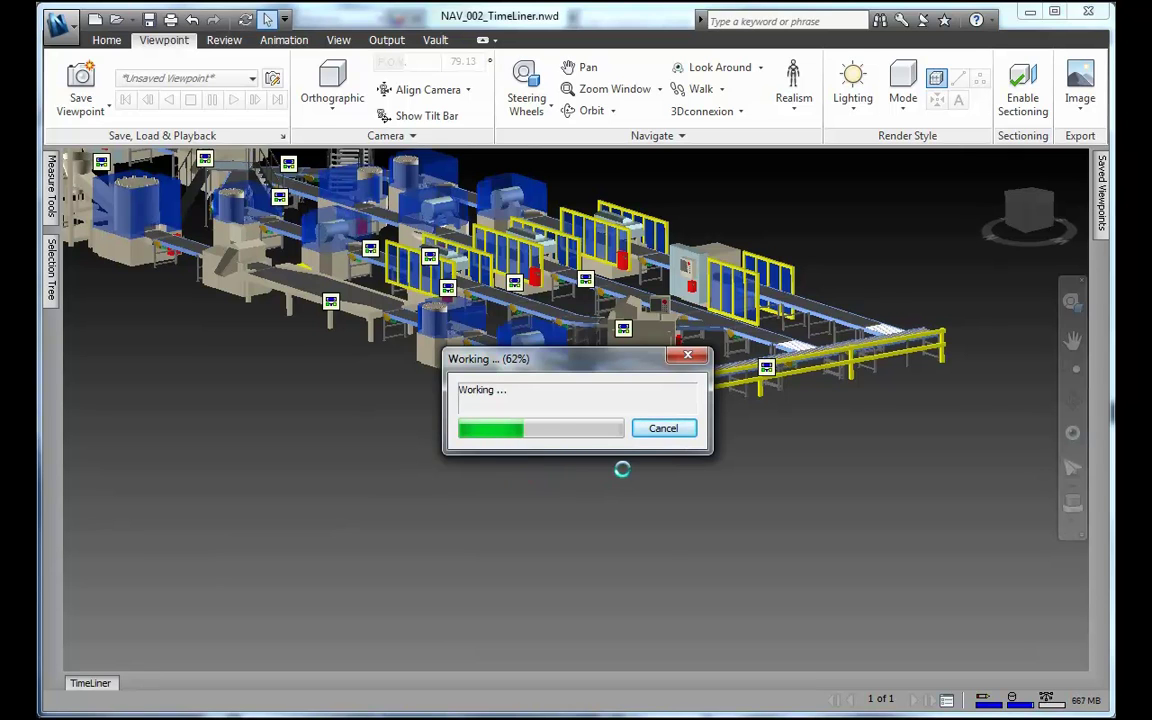
{"action": "left_click", "coordinate": [90, 683]}
{"action": "left_click", "coordinate": [91, 461]}
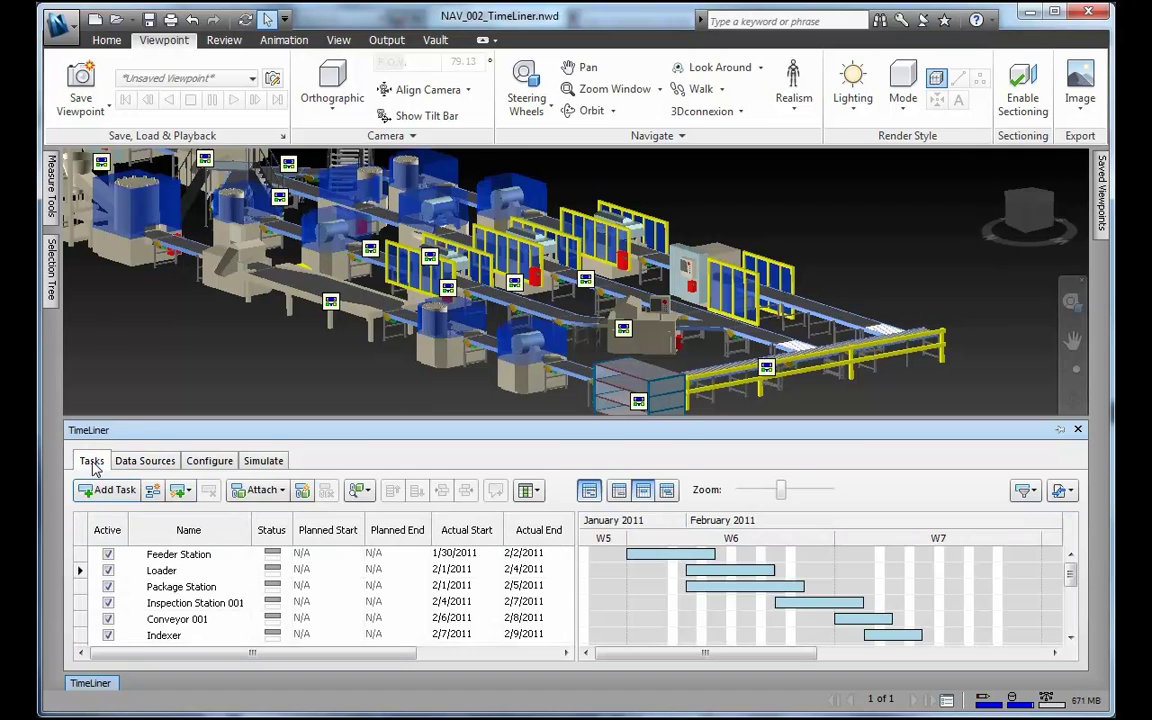
- Play the simulation backwards to 2/19/2011, Day 21, and pan the plant view
{"action": "left_click", "coordinate": [263, 461]}
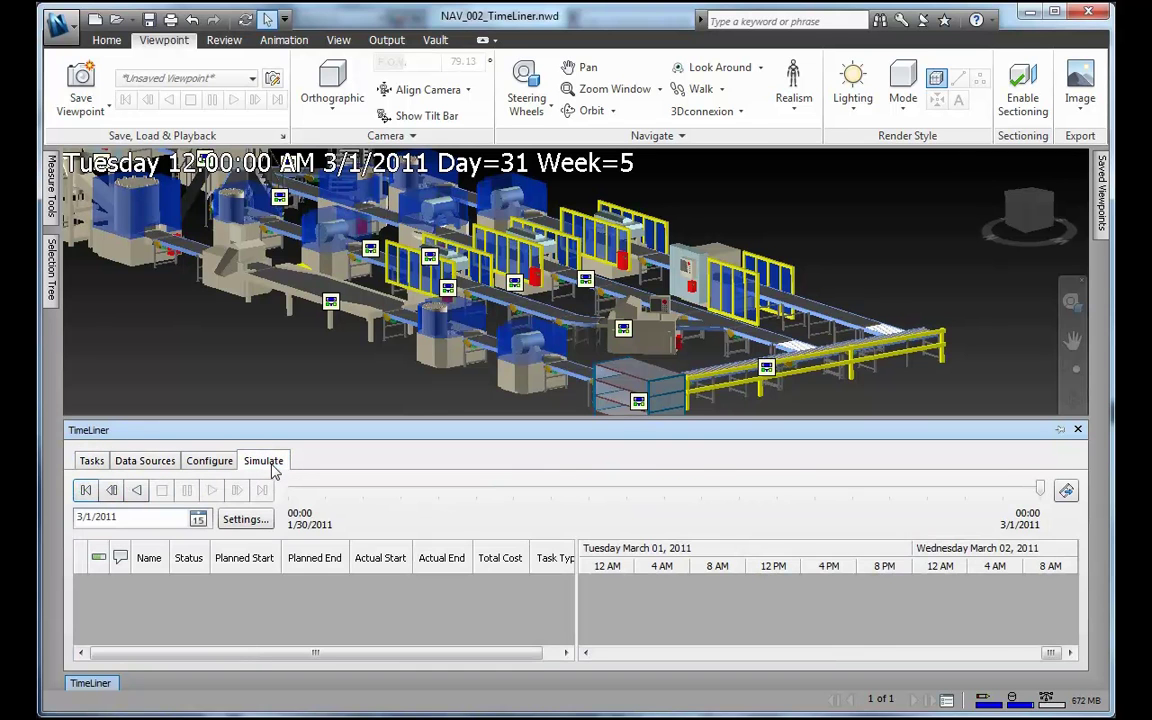
{"action": "left_click", "coordinate": [137, 491]}
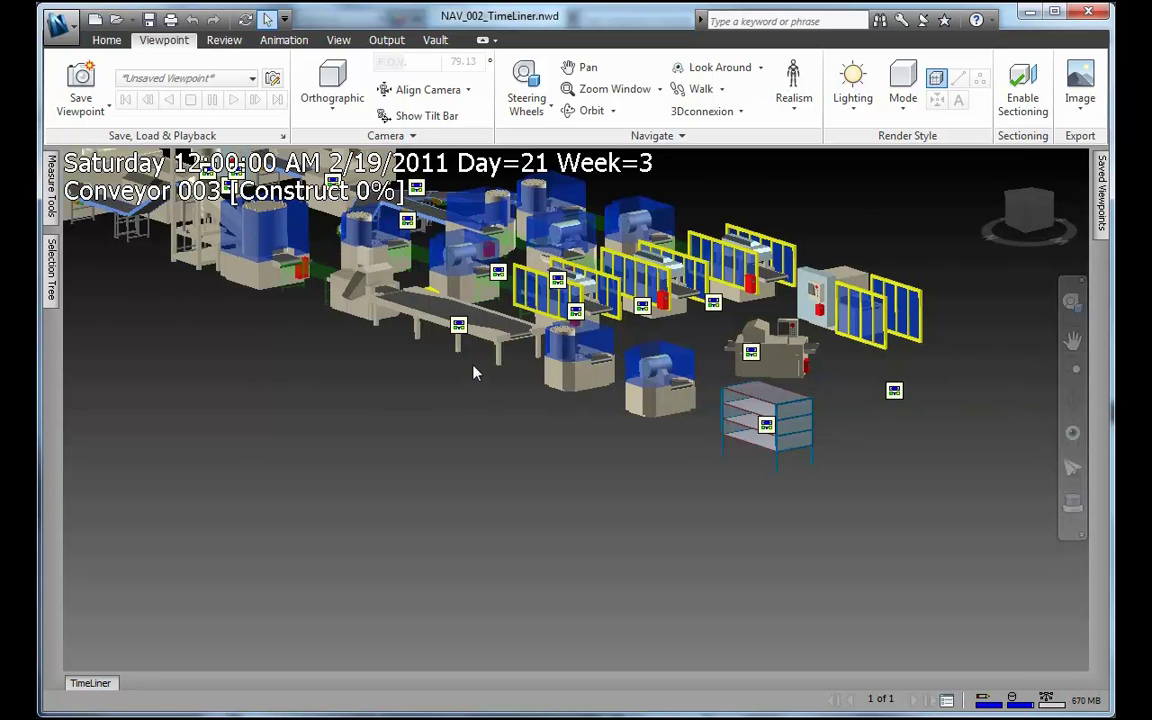
{"action": "middle_click_drag", "start_coordinate": [487, 387], "coordinate": [572, 589]}
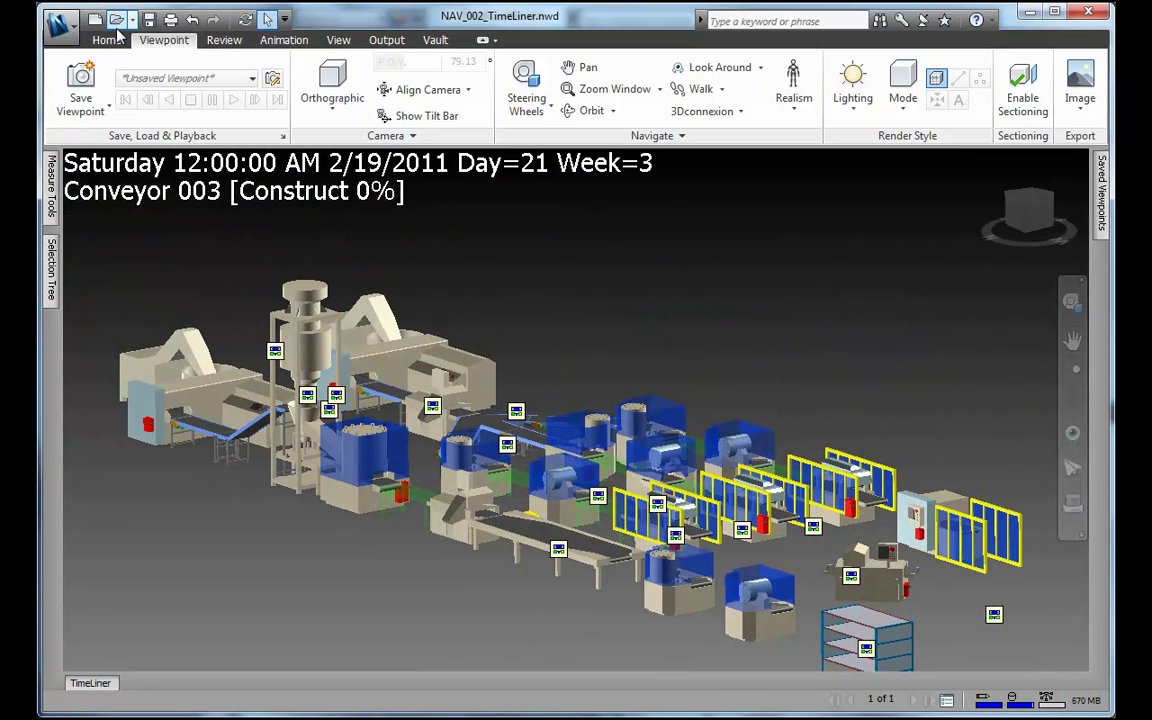
- Open Front Loader 2013.nwf from the file list
{"action": "left_click", "coordinate": [116, 20]}
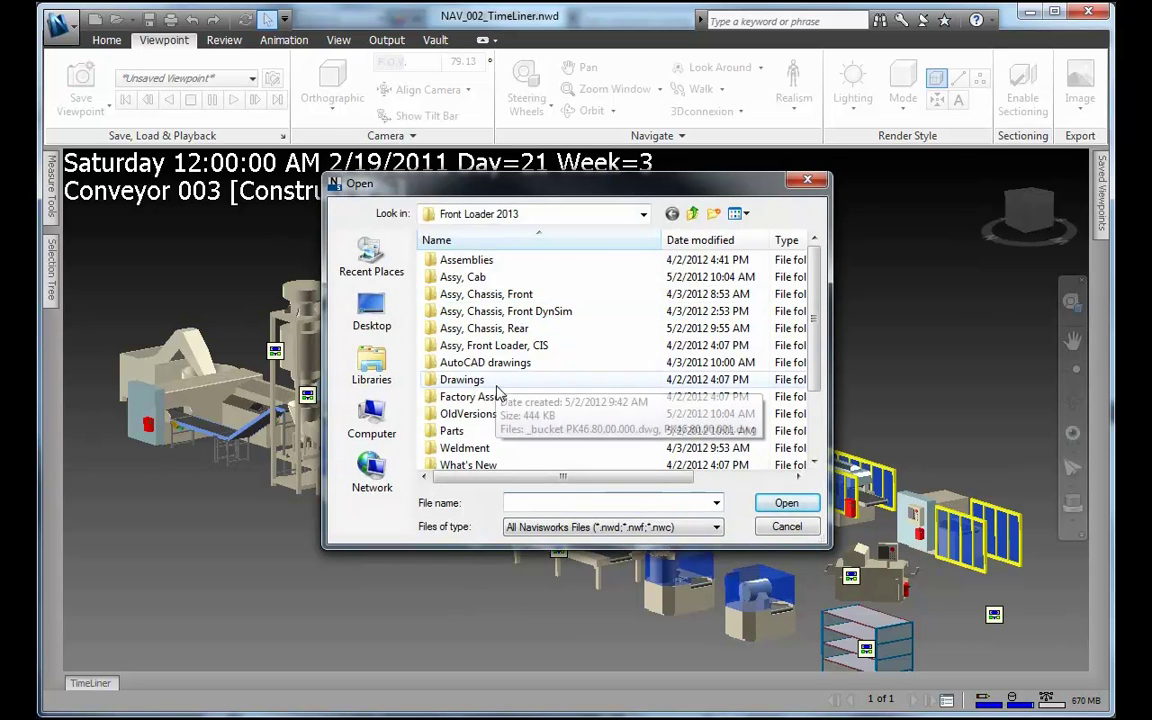
{"action": "left_click", "coordinate": [470, 380]}
{"action": "scroll", "coordinate": [497, 388], "scroll_direction": "down", "scroll_amount": 2}
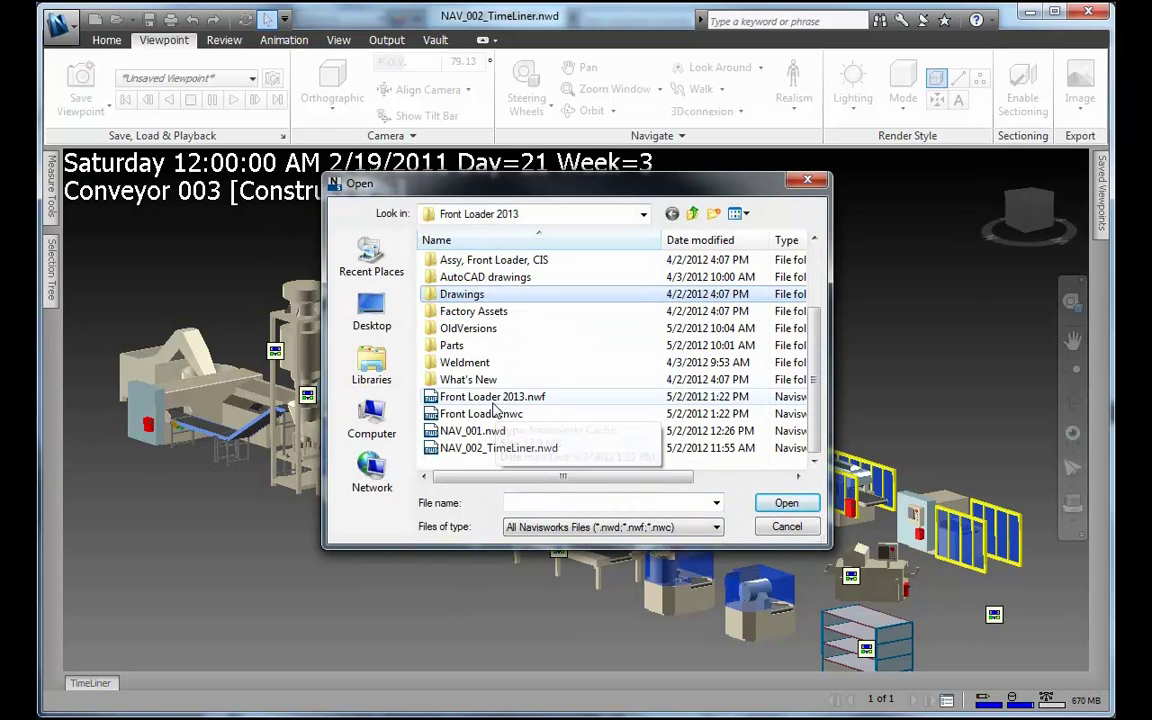
{"action": "double_click", "coordinate": [493, 400]}
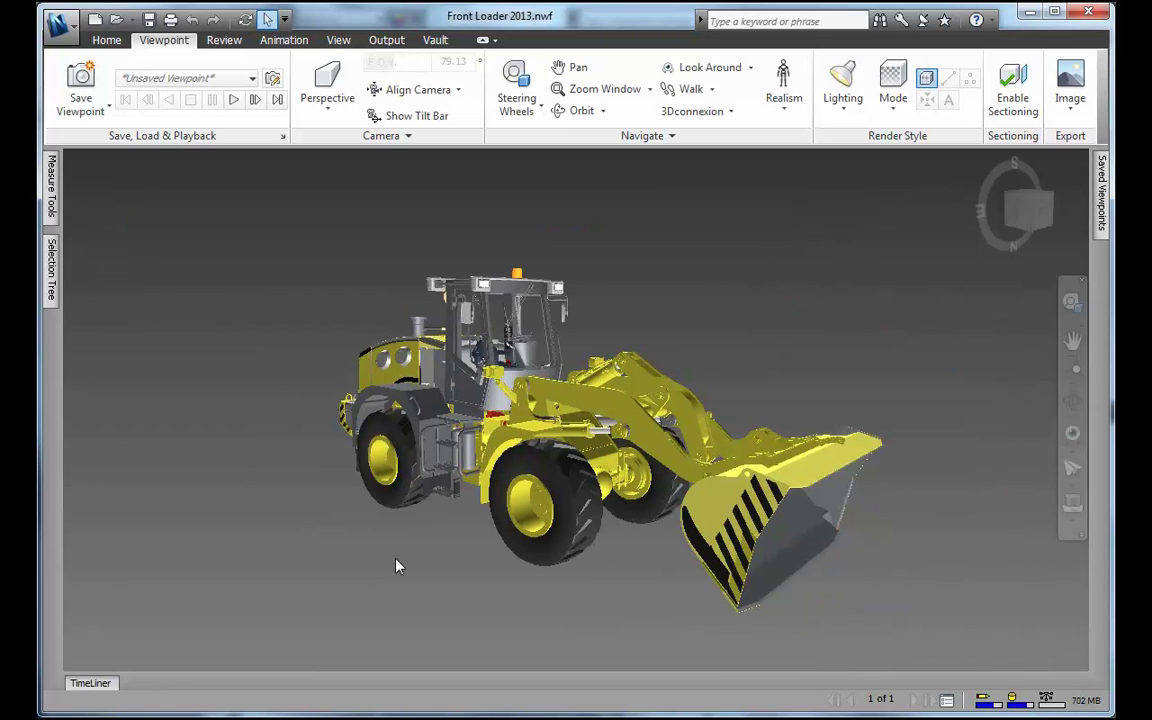
- Switch the loader's lighting to Full Lights
{"action": "left_click", "coordinate": [843, 100]}
{"action": "left_click", "coordinate": [838, 139]}
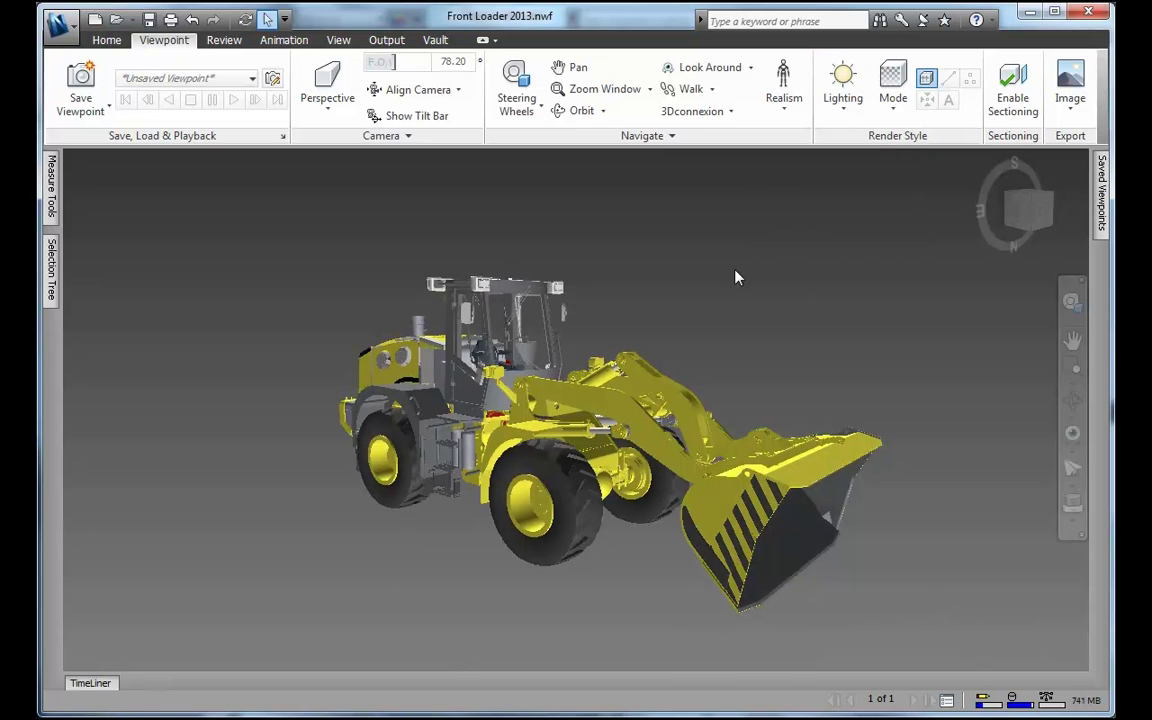
{"action": "left_click", "coordinate": [843, 112]}
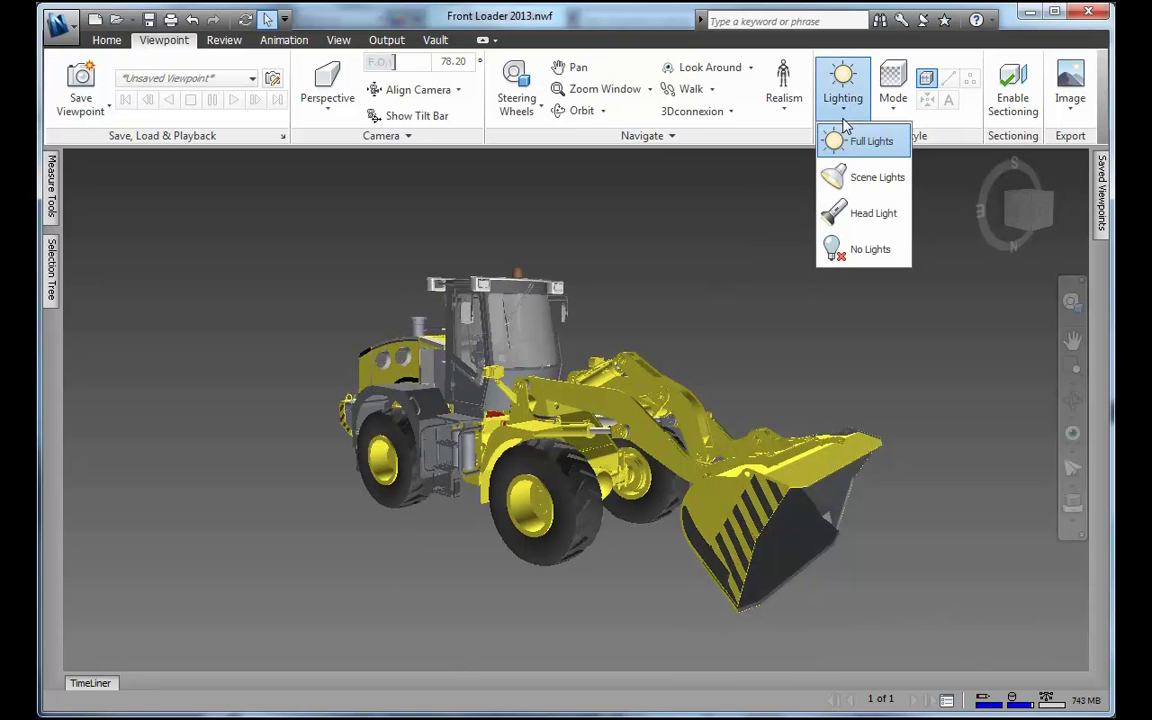
{"action": "left_click", "coordinate": [735, 197]}
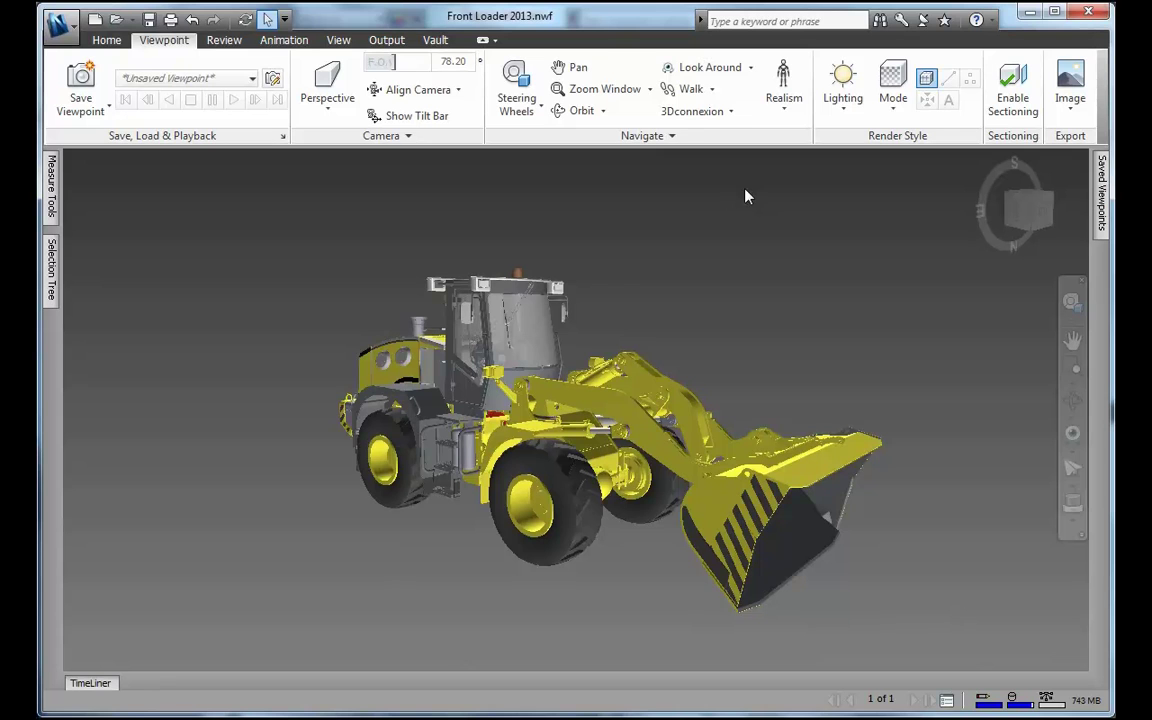
- Expand the Front Loader.iam tree, select the boom arm, and pin the Selection Tree open
{"action": "mouse_move", "coordinate": [55, 268]}
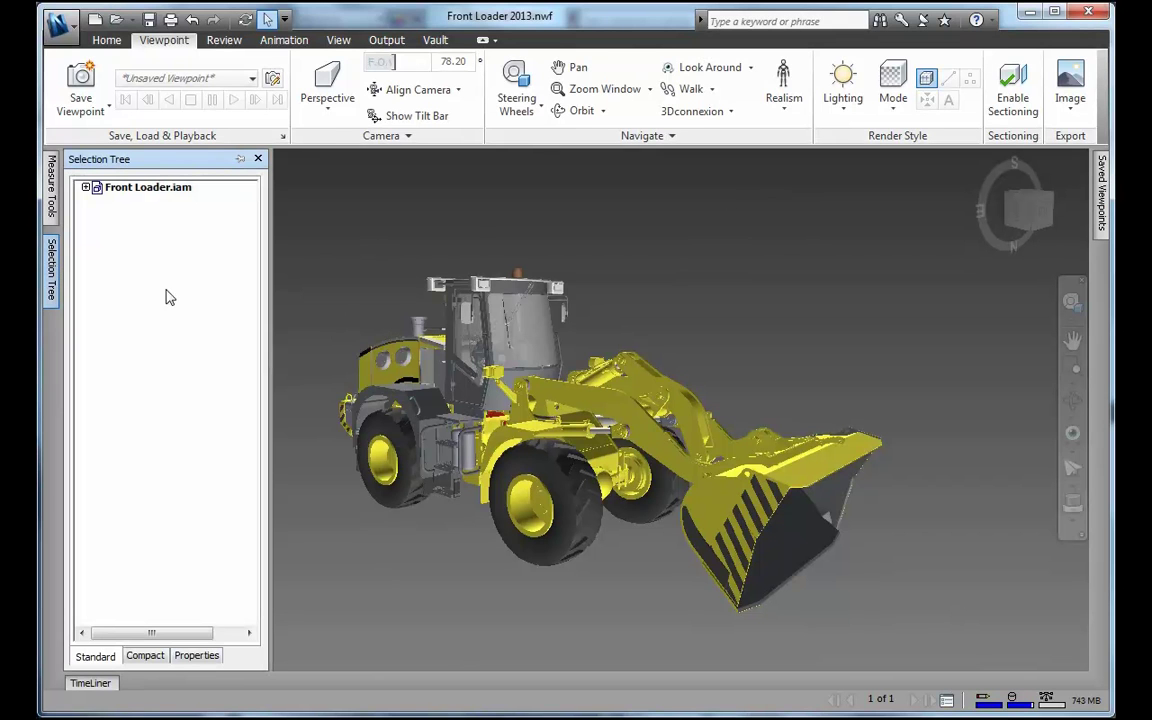
{"action": "left_click", "coordinate": [86, 188]}
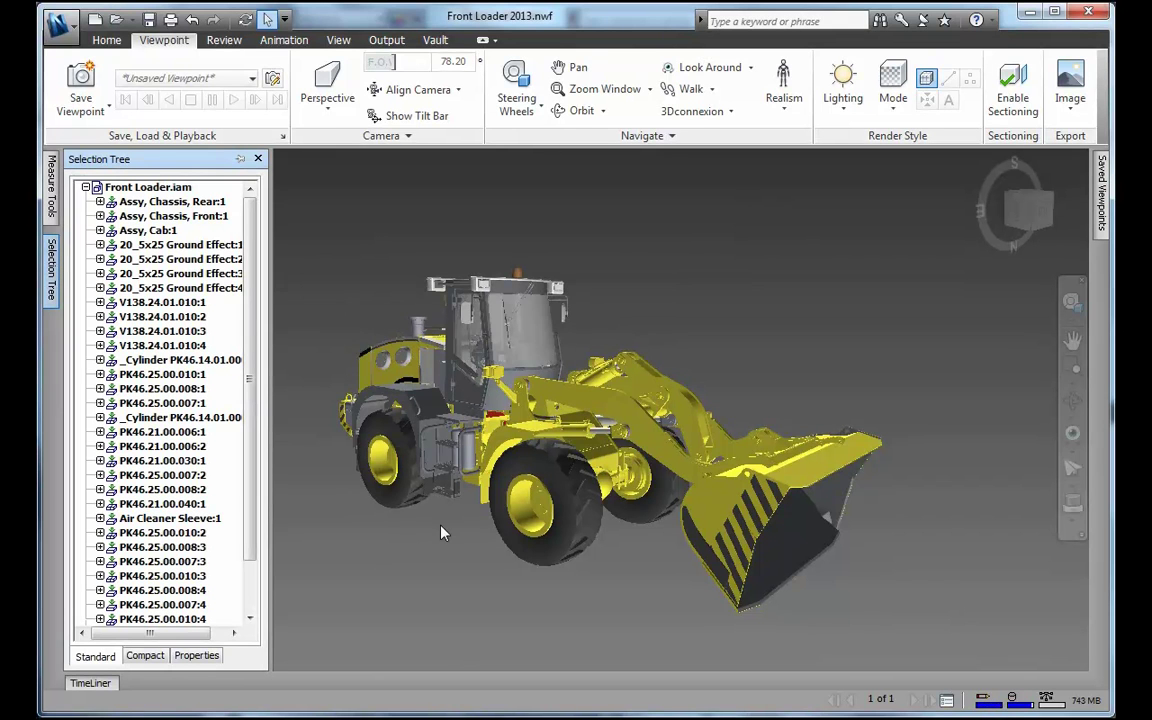
{"action": "left_click", "coordinate": [530, 380]}
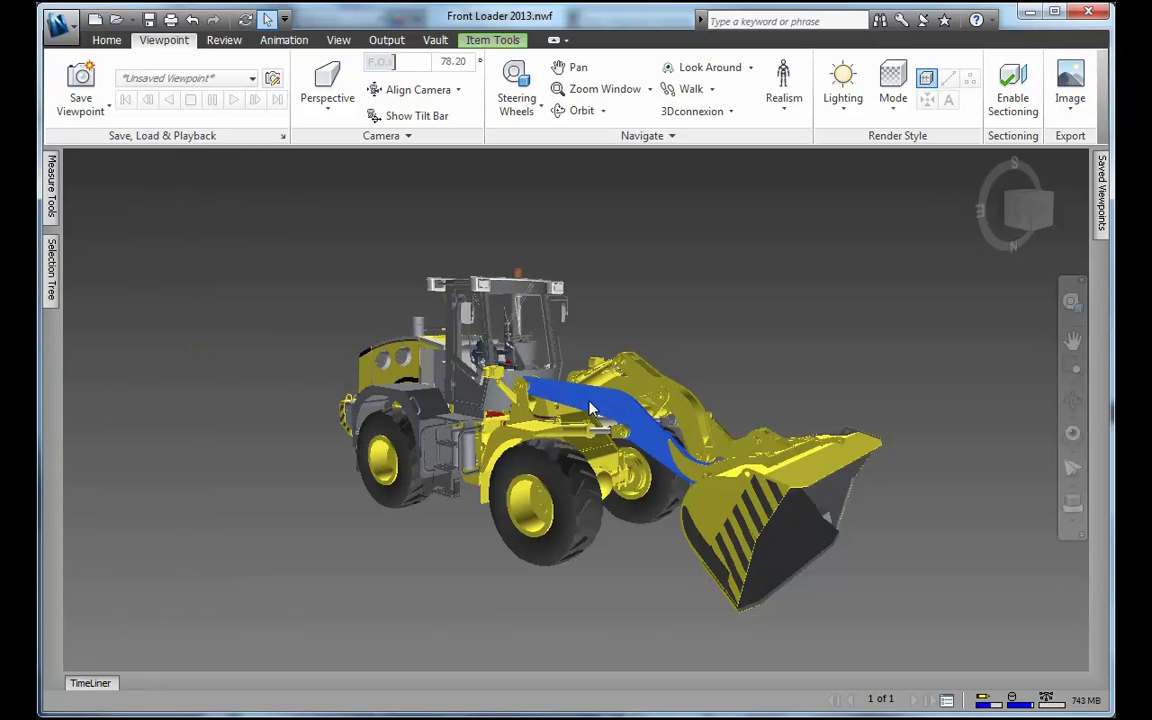
{"action": "mouse_move", "coordinate": [52, 268]}
{"action": "left_click", "coordinate": [218, 158]}
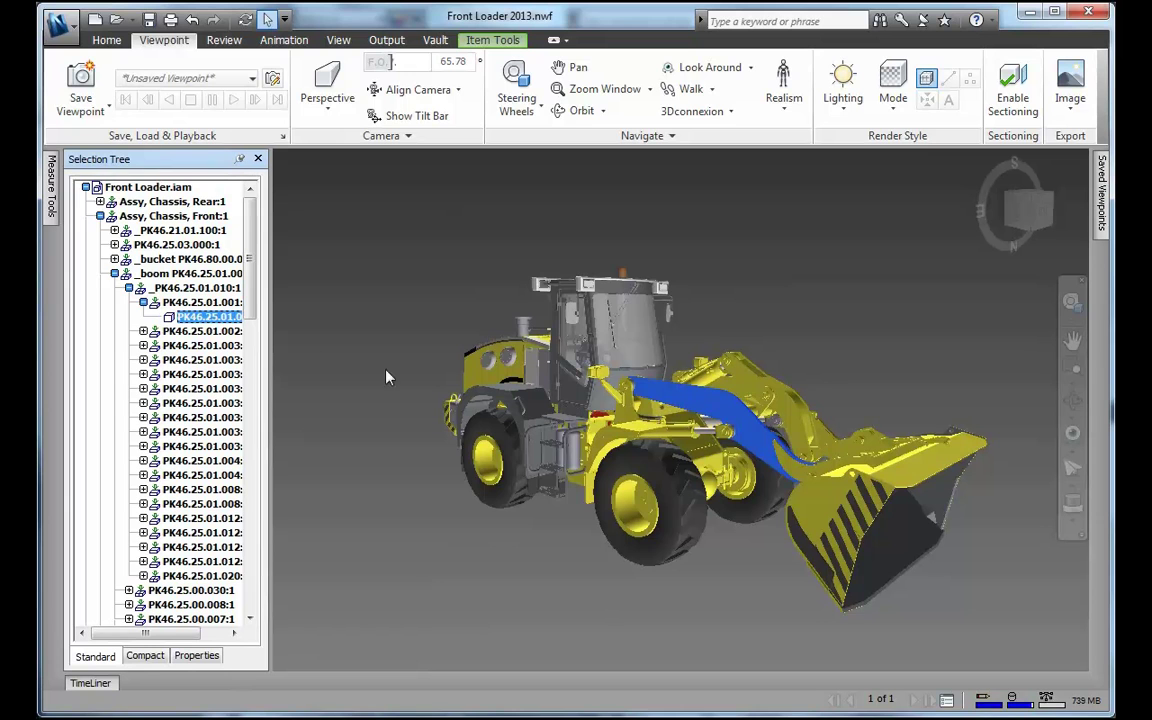
- Select the wheel, bucket parts and bucket assembly, then the whole Front:1 chassis assembly
{"action": "left_click", "coordinate": [468, 370]}
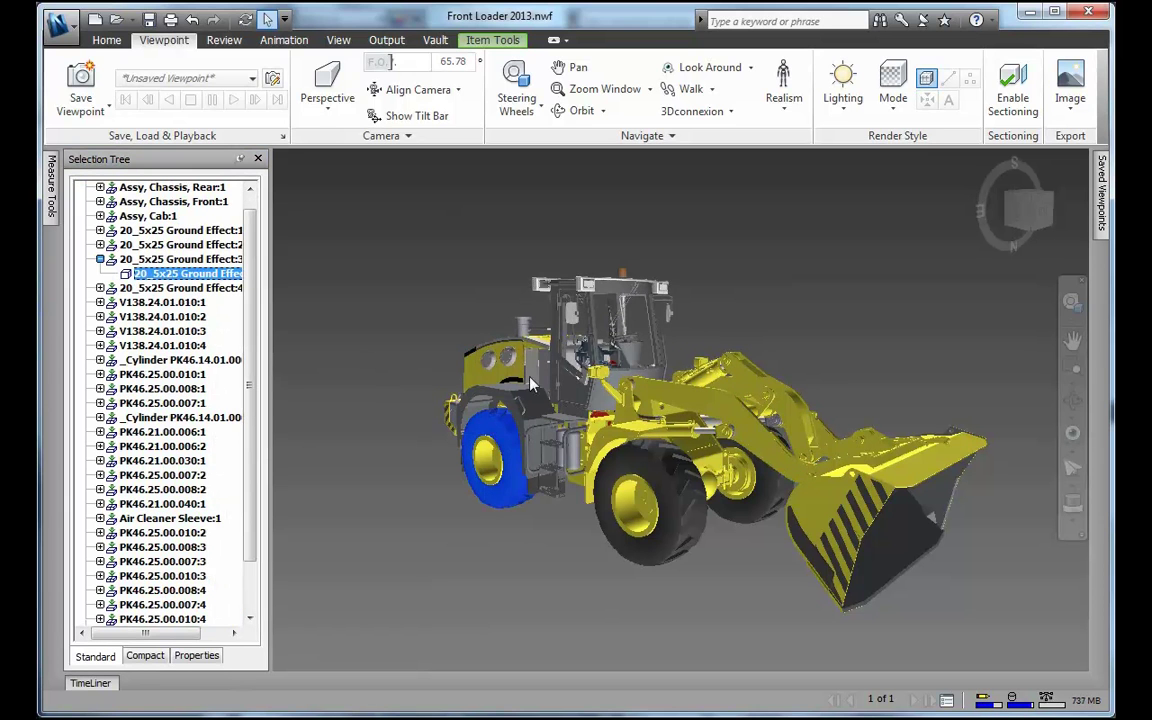
{"action": "left_click", "coordinate": [875, 497]}
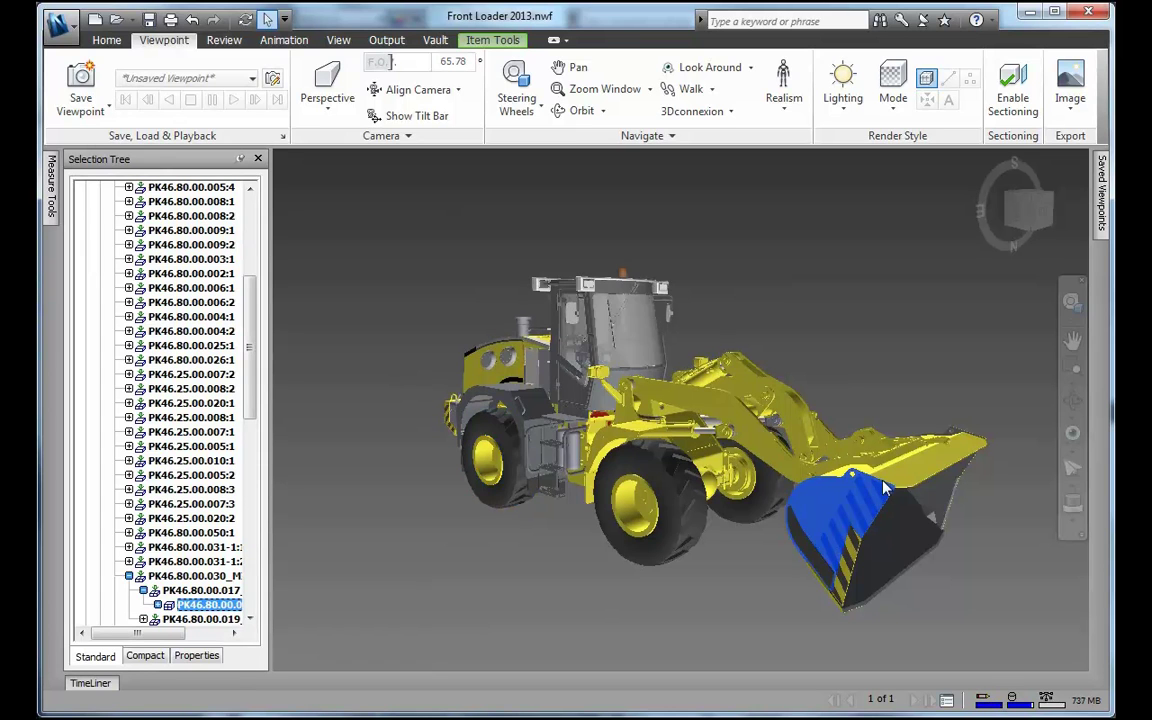
{"action": "left_click", "coordinate": [827, 415]}
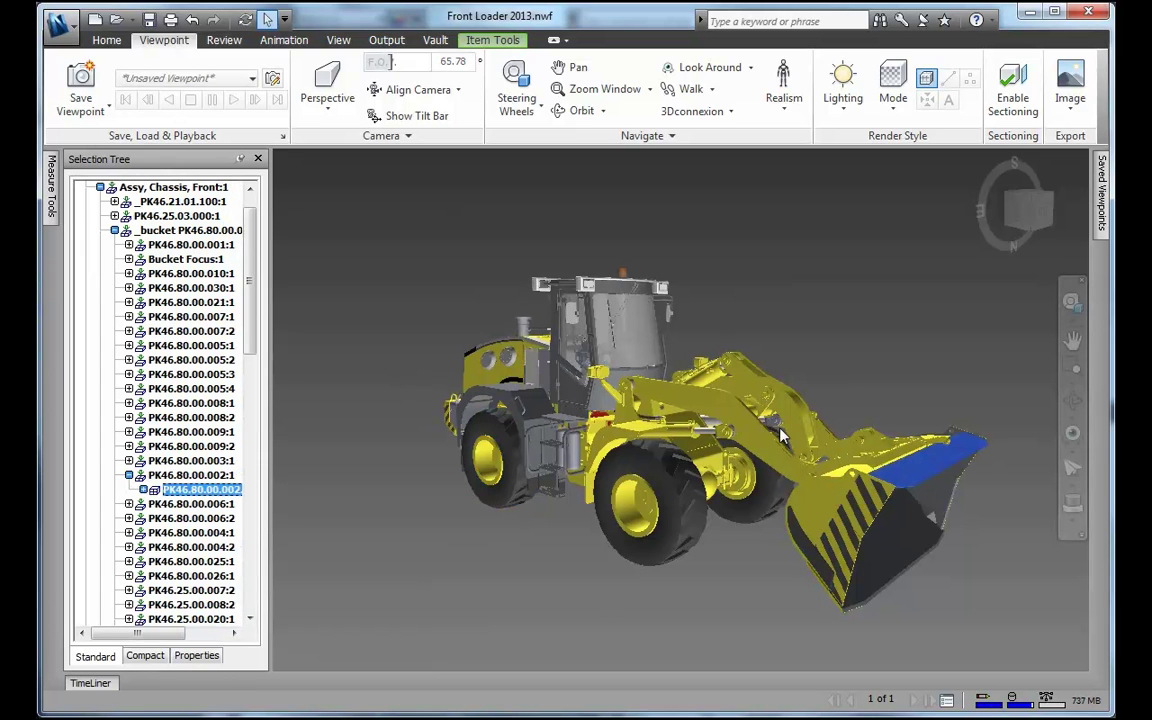
{"action": "left_click", "coordinate": [171, 235]}
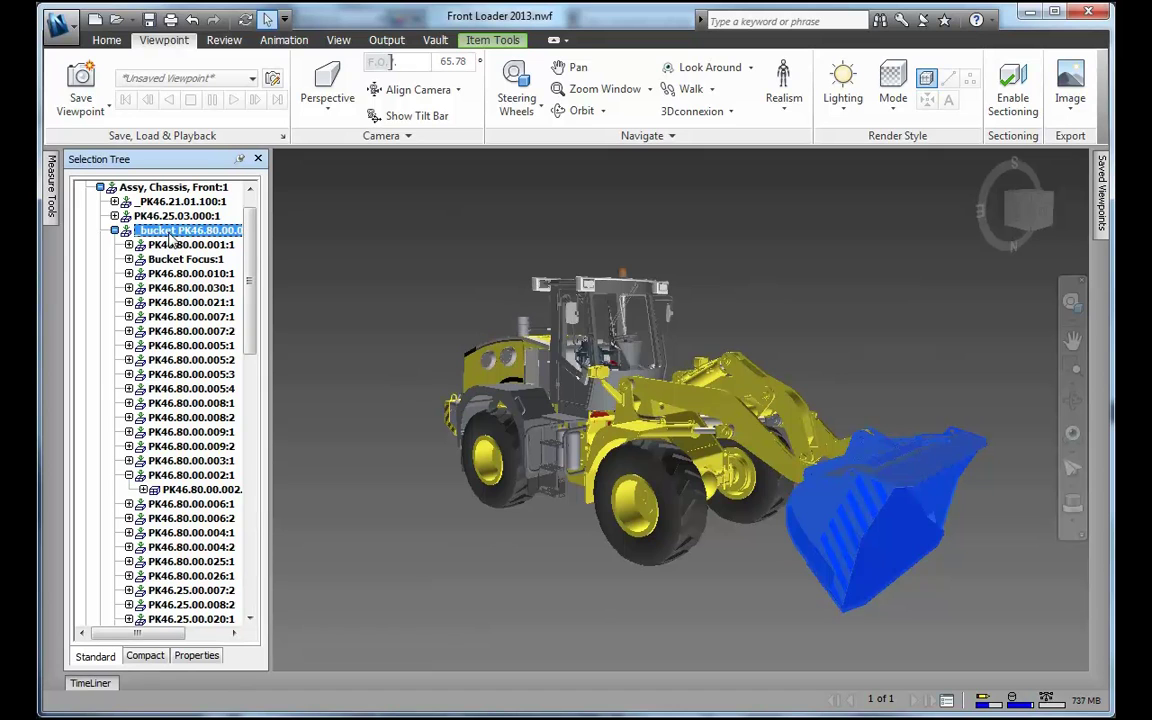
{"action": "left_click", "coordinate": [165, 187]}
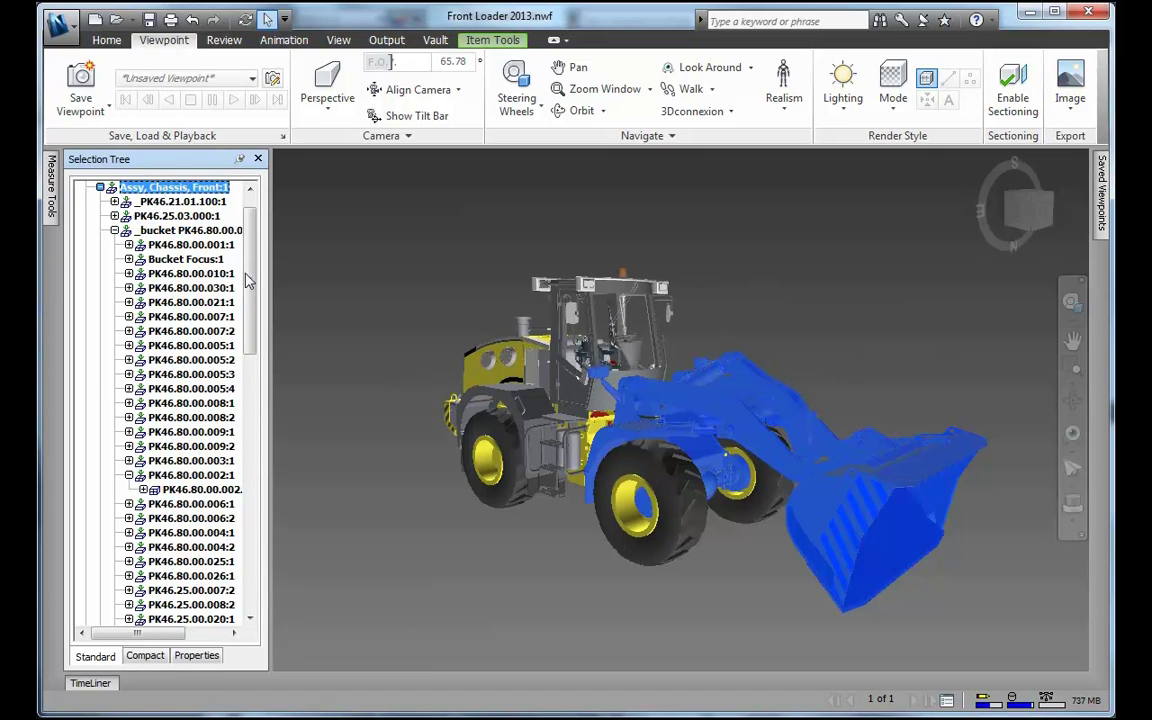
{"action": "left_click_drag", "start_coordinate": [249, 262], "coordinate": [249, 222]}
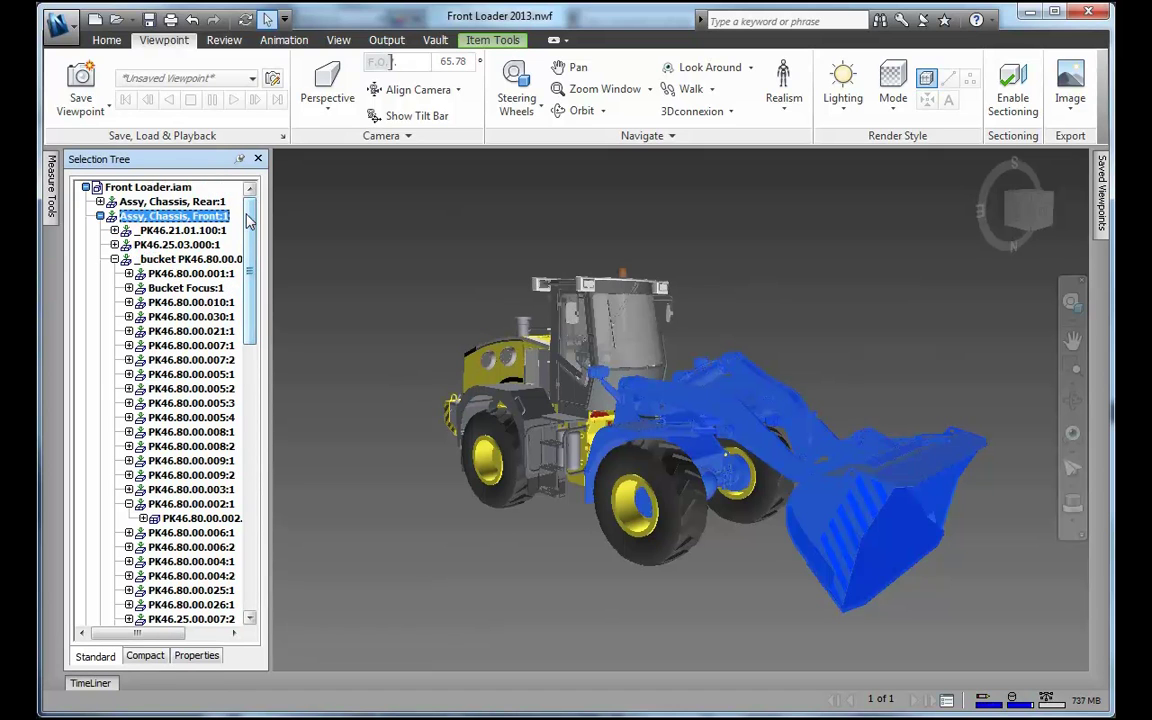
{"action": "left_click", "coordinate": [399, 228]}
- SwitchBack the boom part PK46.25.01.001 to Inventor from its context menu
{"action": "right_click", "coordinate": [730, 410]}
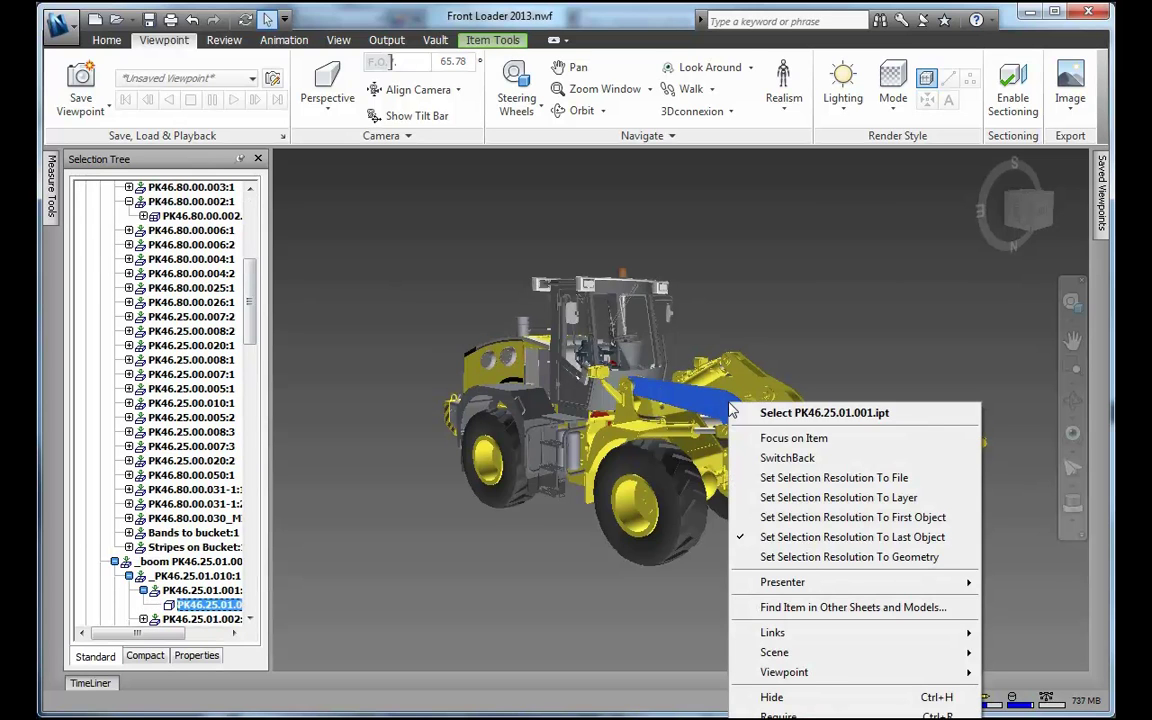
{"action": "left_click", "coordinate": [806, 460]}
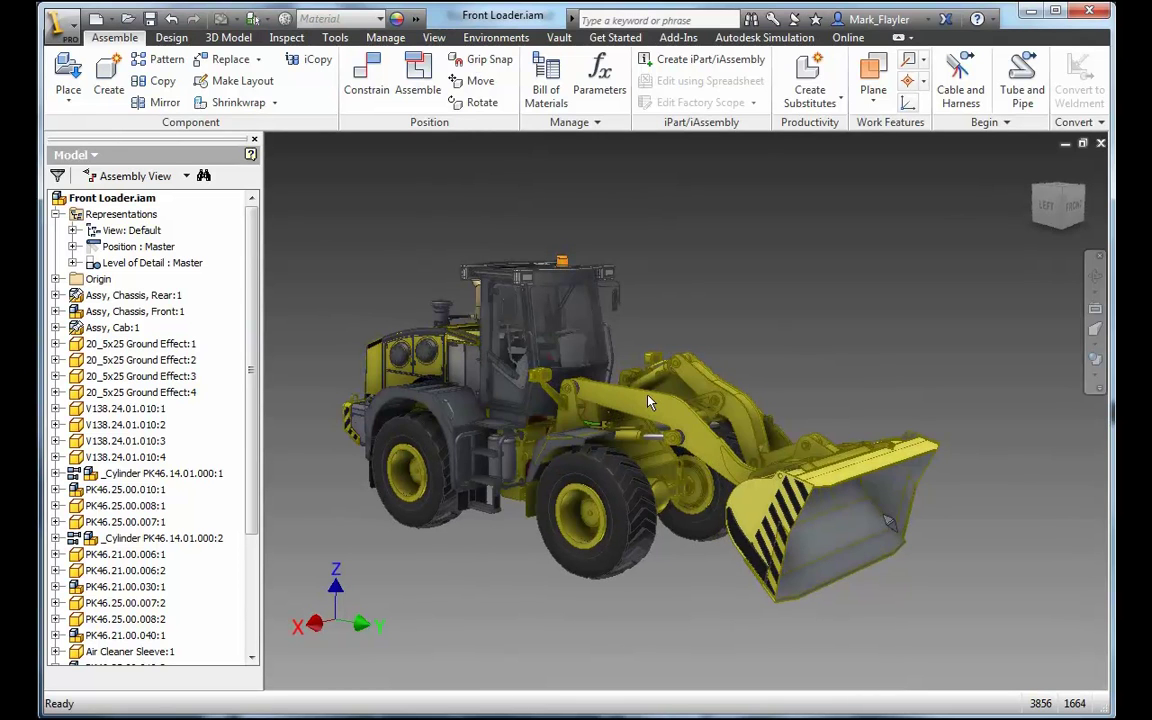
- In Inventor, switch to Part Priority and pick the boom arm as a single part
{"action": "left_click", "coordinate": [649, 403]}
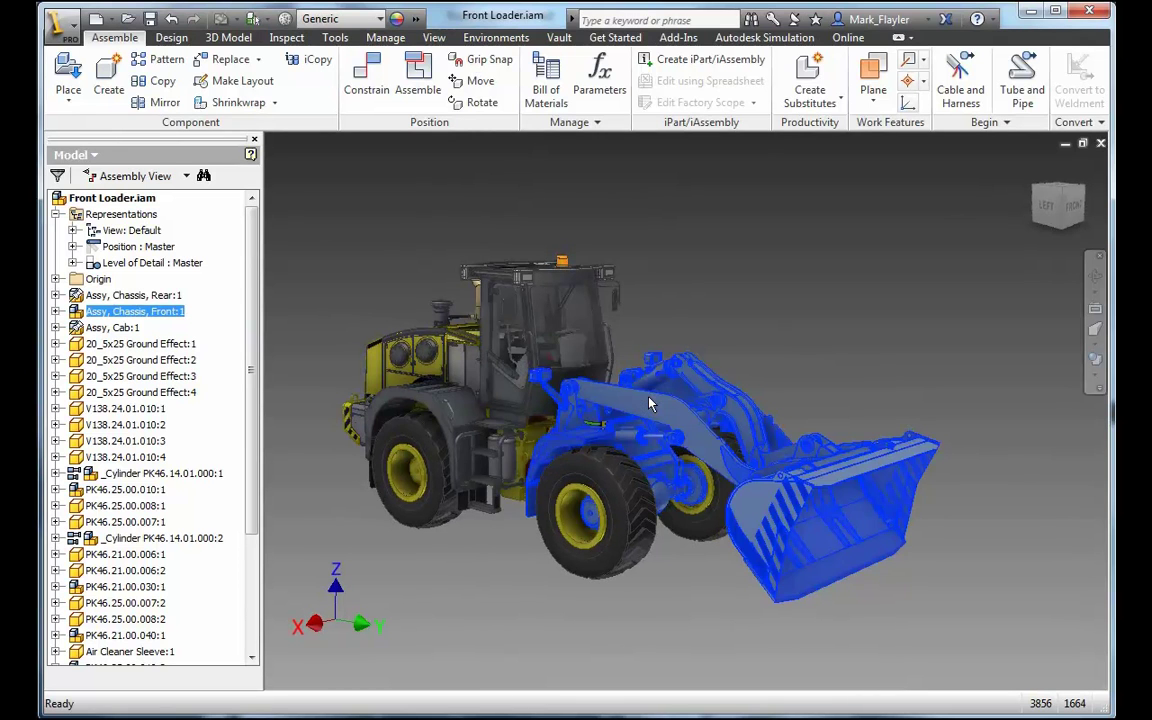
{"action": "left_click", "coordinate": [674, 292]}
{"action": "right_click", "coordinate": [674, 292]}
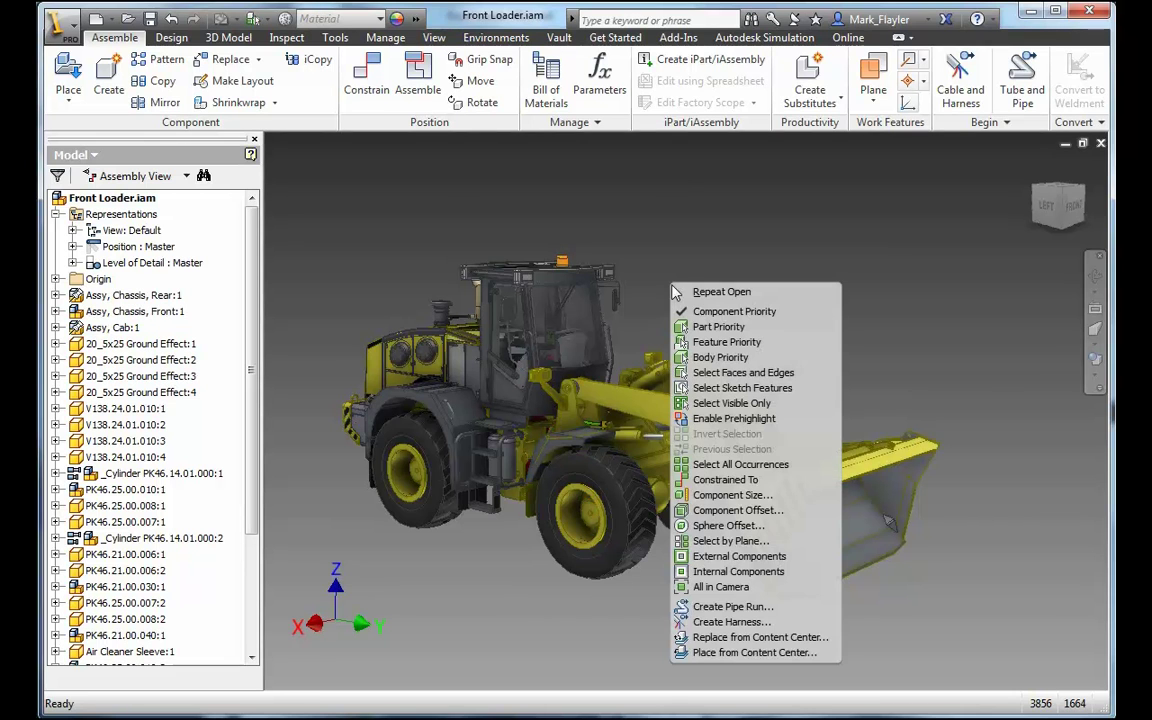
{"action": "left_click", "coordinate": [690, 327]}
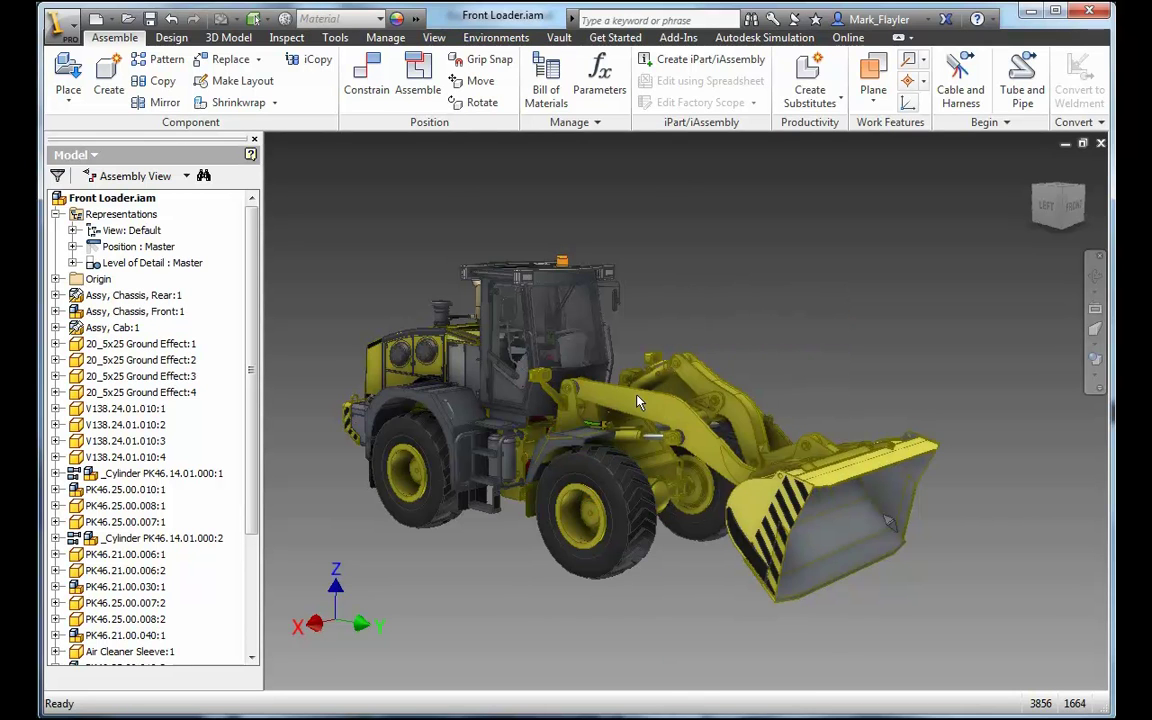
{"action": "left_click", "coordinate": [665, 283]}
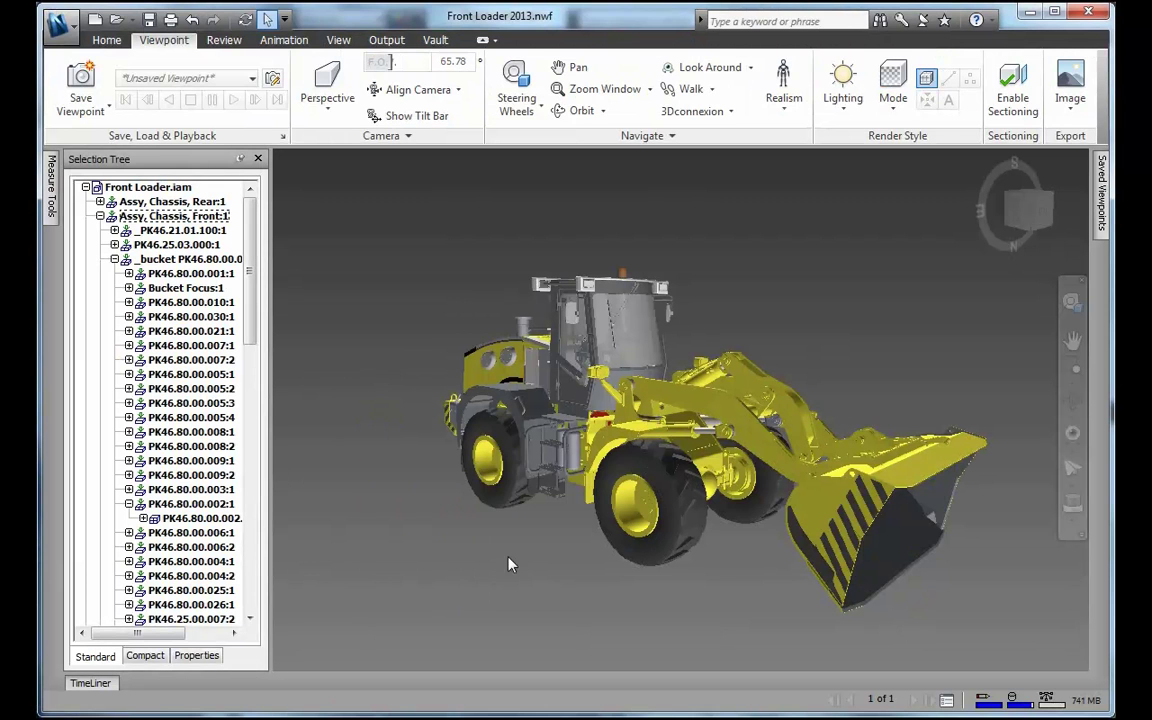
- Pan the loader view left, auto-hide the Selection Tree and bring out the Measure Tools panel
{"action": "middle_click_drag", "start_coordinate": [508, 565], "coordinate": [470, 522]}
{"action": "left_click", "coordinate": [240, 158]}
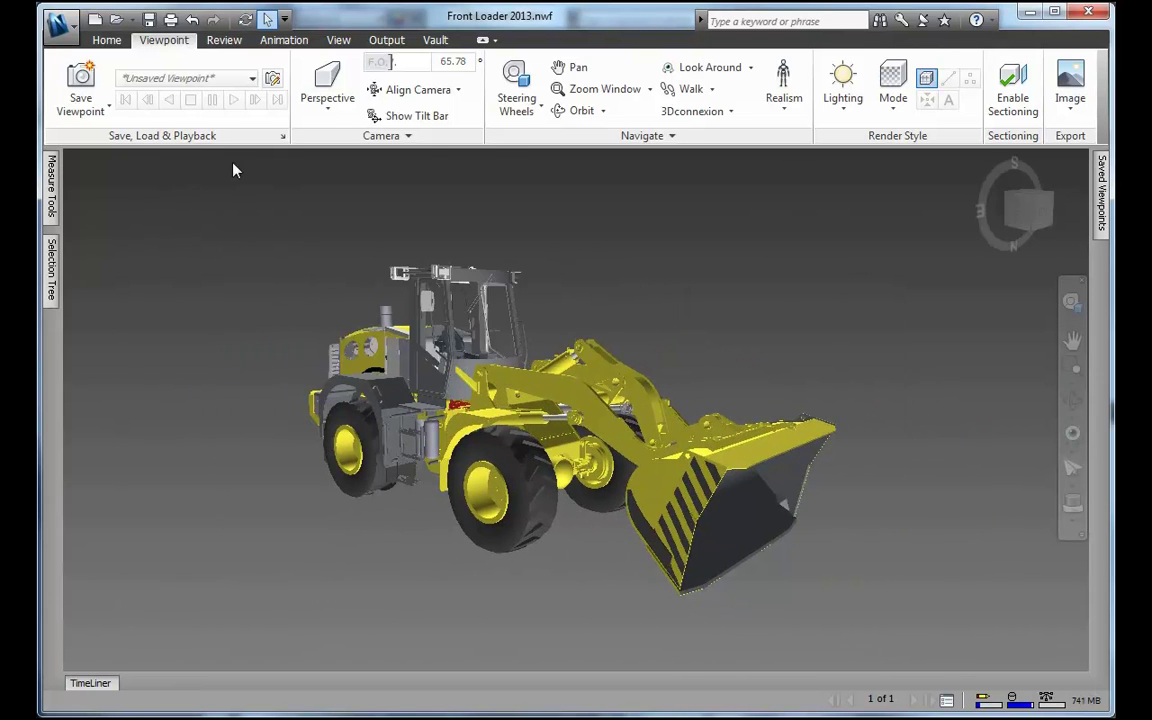
{"action": "left_click", "coordinate": [52, 190]}
- Pin Measure Tools open and zoom in close on the lift arms and hydraulic cylinder, then switch to Pan
{"action": "left_click", "coordinate": [258, 160]}
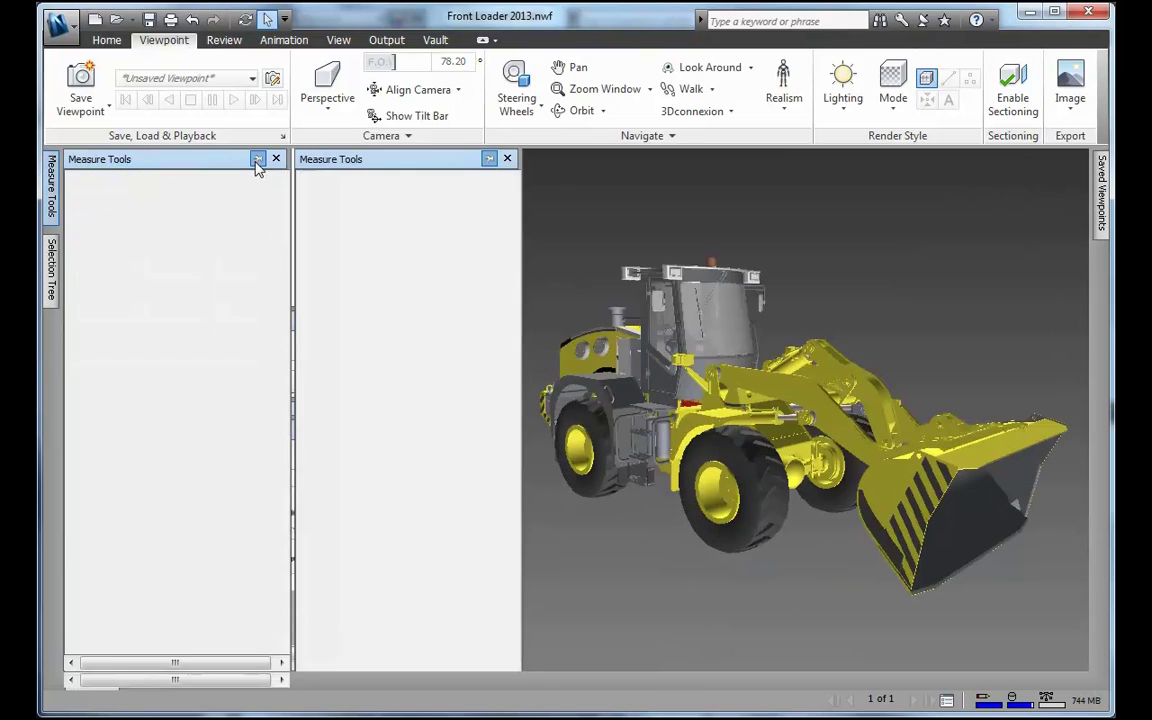
{"action": "left_click", "coordinate": [75, 183]}
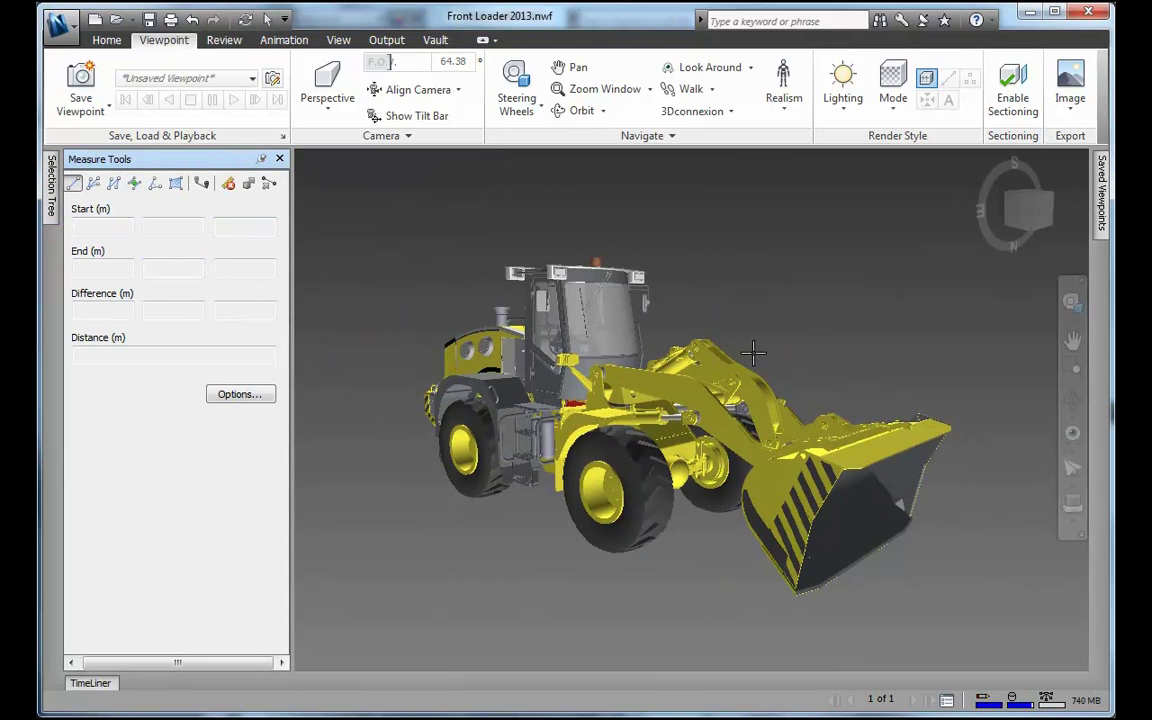
{"action": "left_click", "coordinate": [1072, 369]}
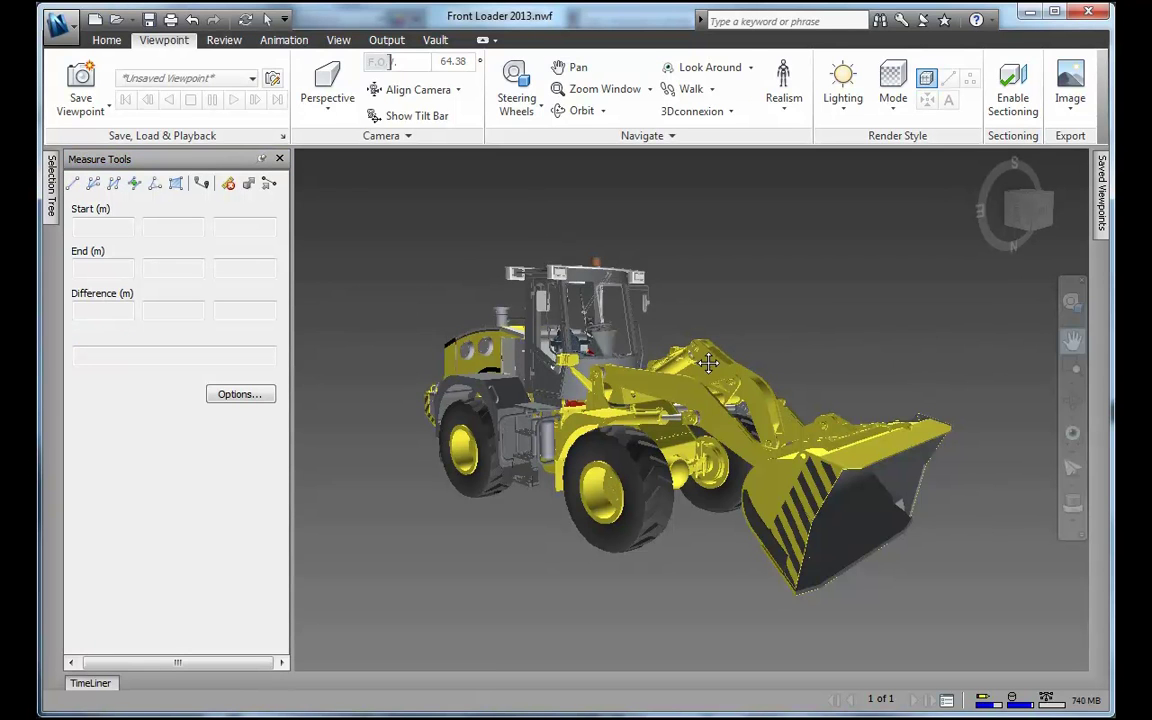
{"action": "left_click_drag", "start_coordinate": [708, 350], "coordinate": [708, 362]}
{"action": "scroll", "coordinate": [712, 363], "scroll_direction": "up", "scroll_amount": 2}
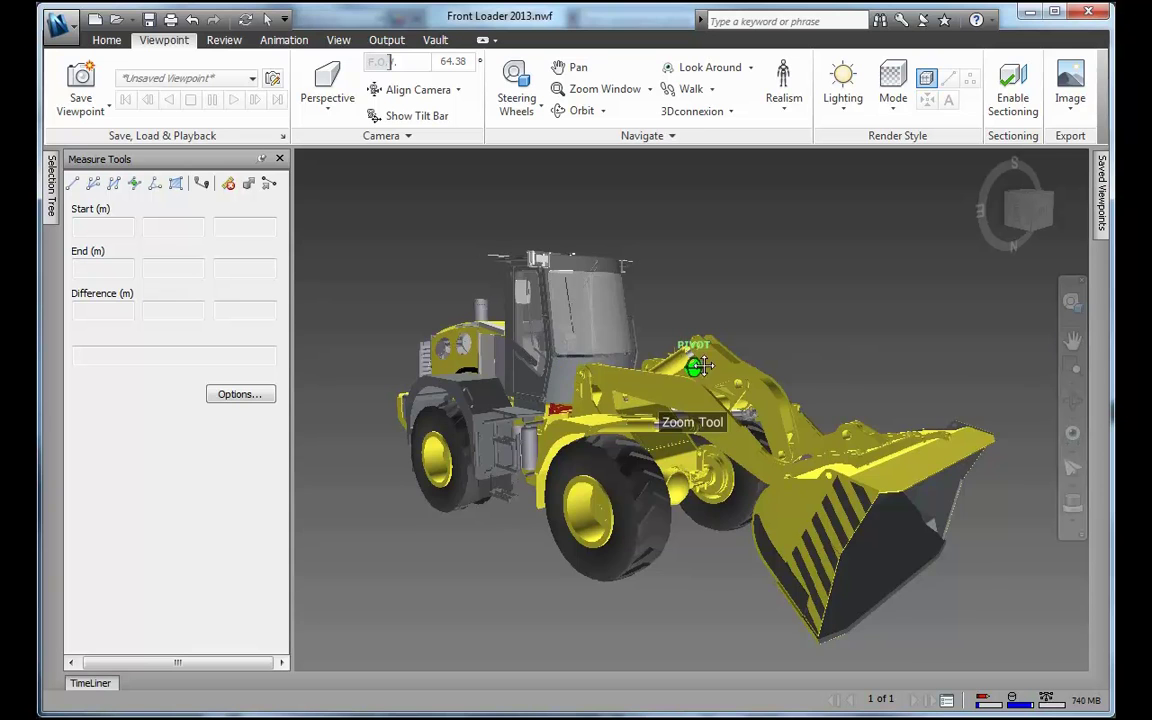
{"action": "scroll", "coordinate": [895, 482], "scroll_direction": "up", "scroll_amount": 2}
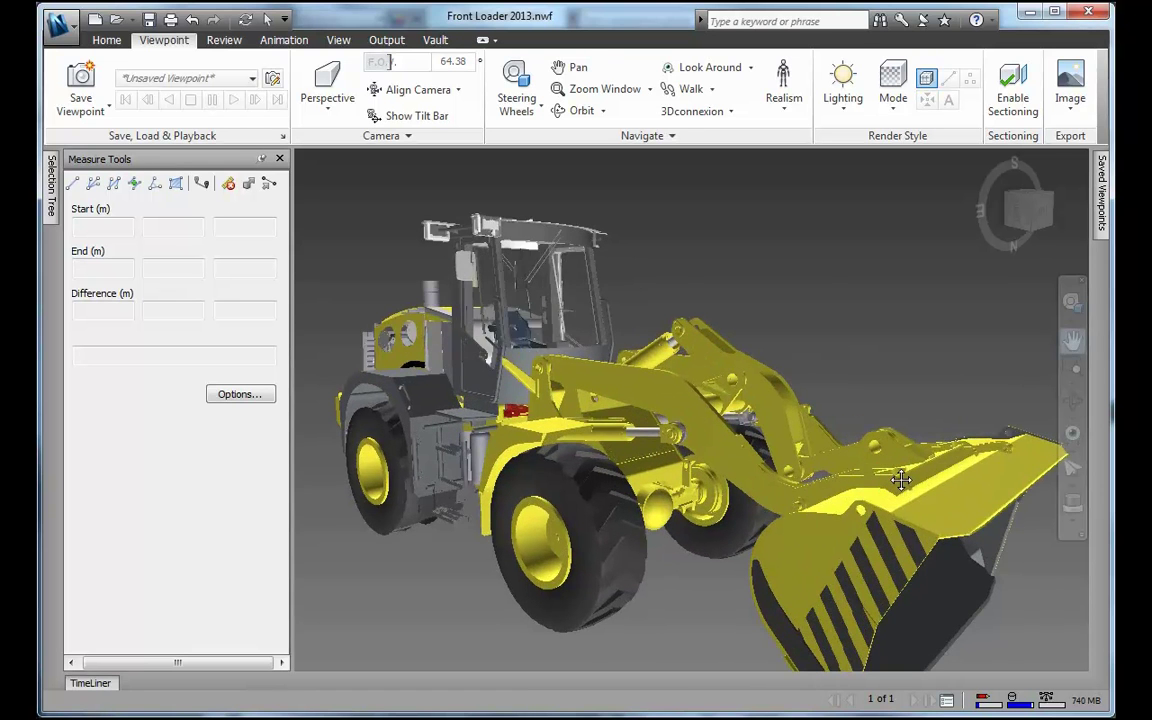
{"action": "scroll", "coordinate": [795, 462], "scroll_direction": "up", "scroll_amount": 2}
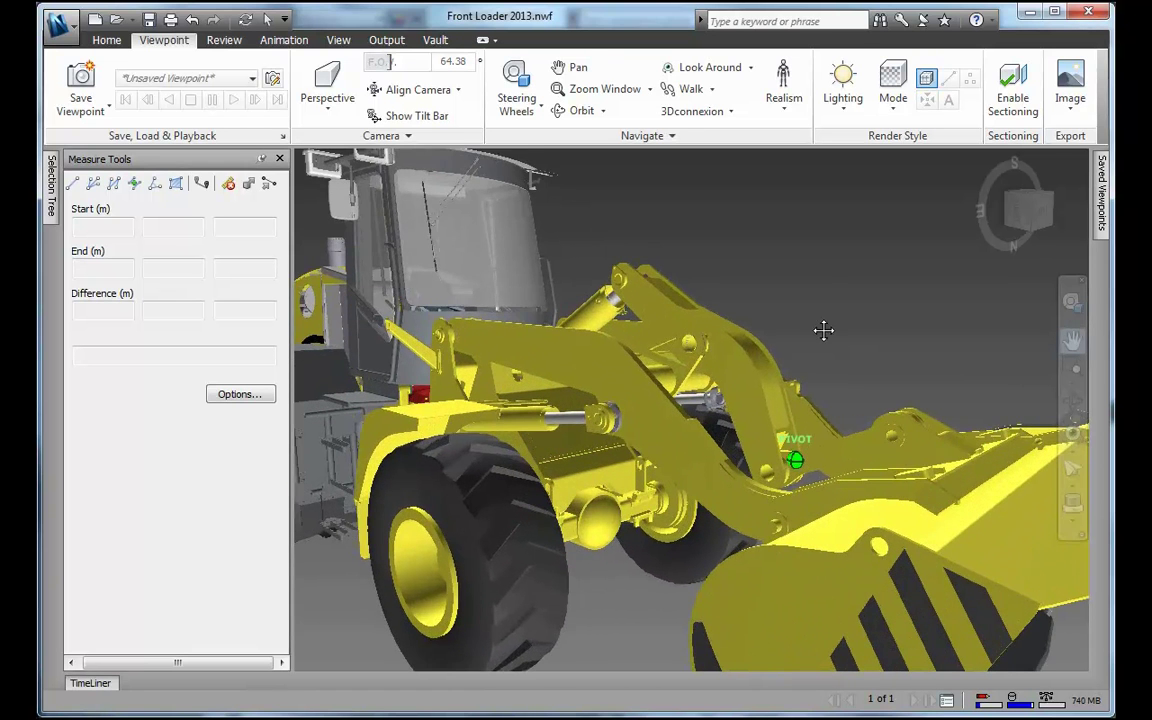
{"action": "right_click", "coordinate": [826, 340]}
{"action": "middle_click_drag", "start_coordinate": [823, 301], "coordinate": [806, 296]}
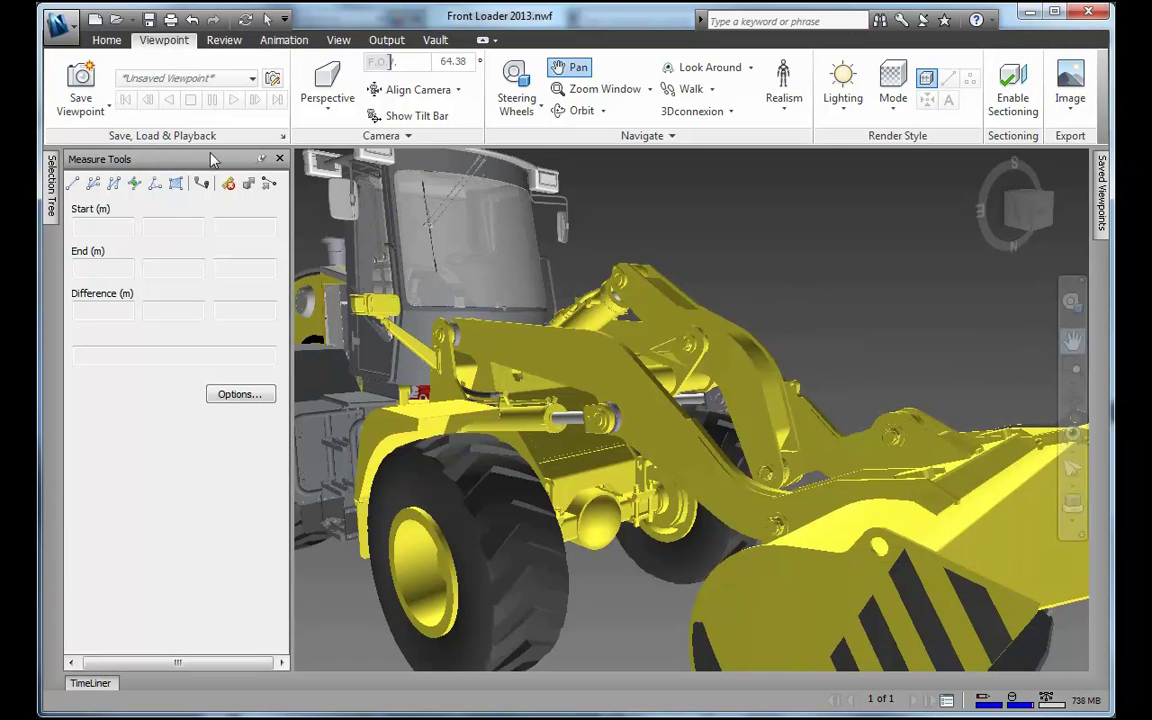
- Measure a 1.16 m point-to-point distance from the lift arm to the cylinder
{"action": "left_click", "coordinate": [78, 184]}
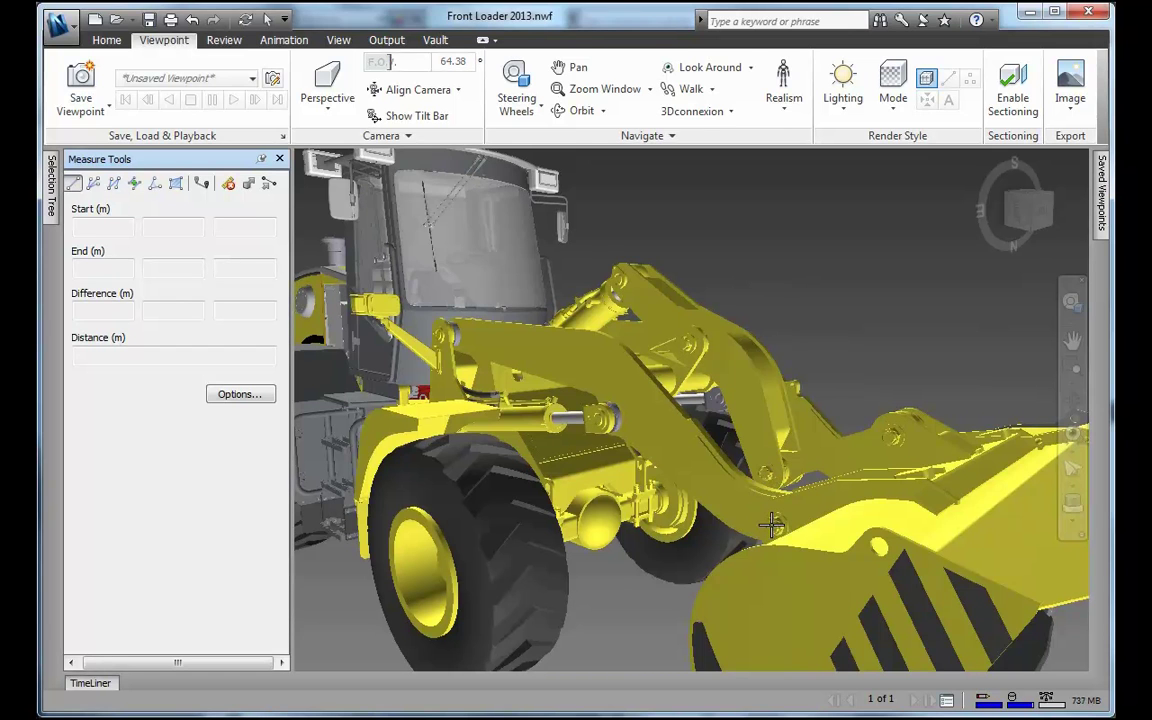
{"action": "left_click", "coordinate": [771, 523]}
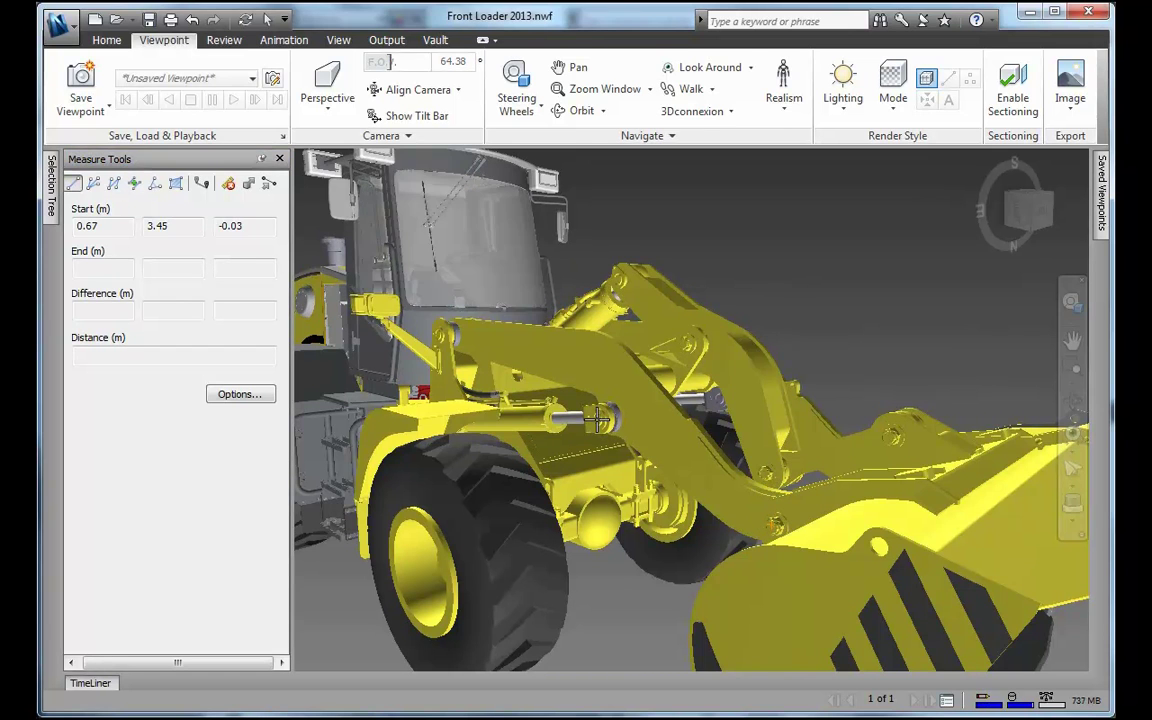
{"action": "left_click", "coordinate": [597, 418]}
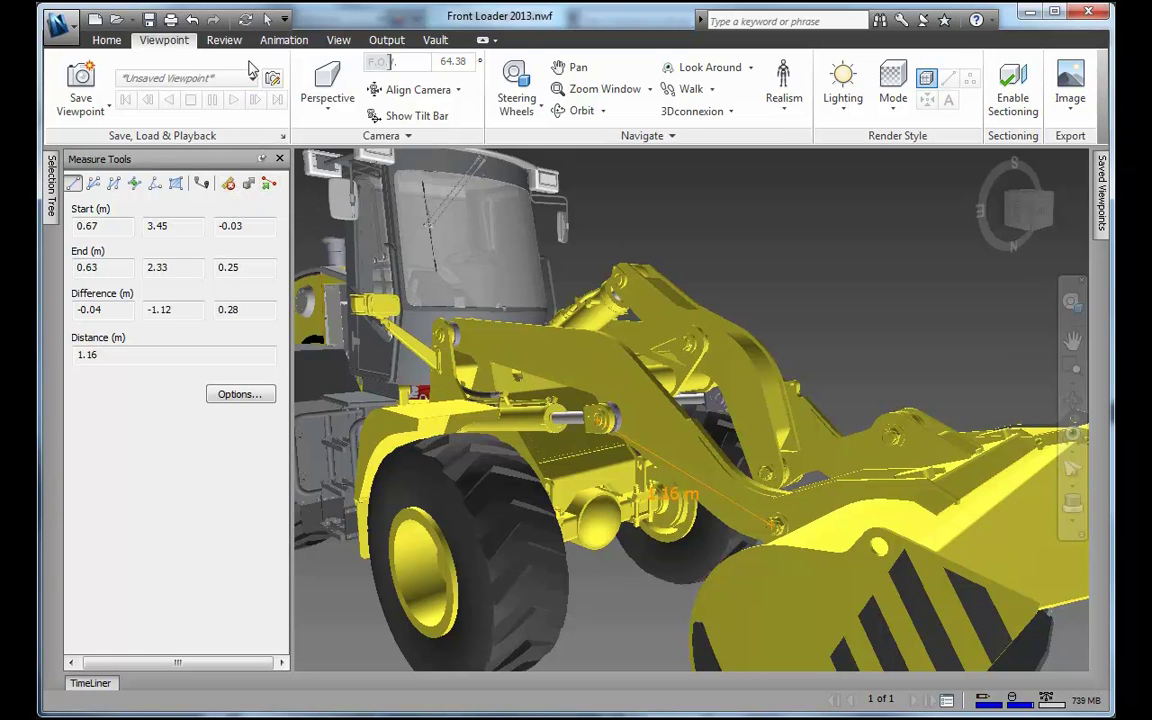
- On the Review tab, measure 1.24 m across the upper arm, then clear the measurements
{"action": "left_click", "coordinate": [226, 41]}
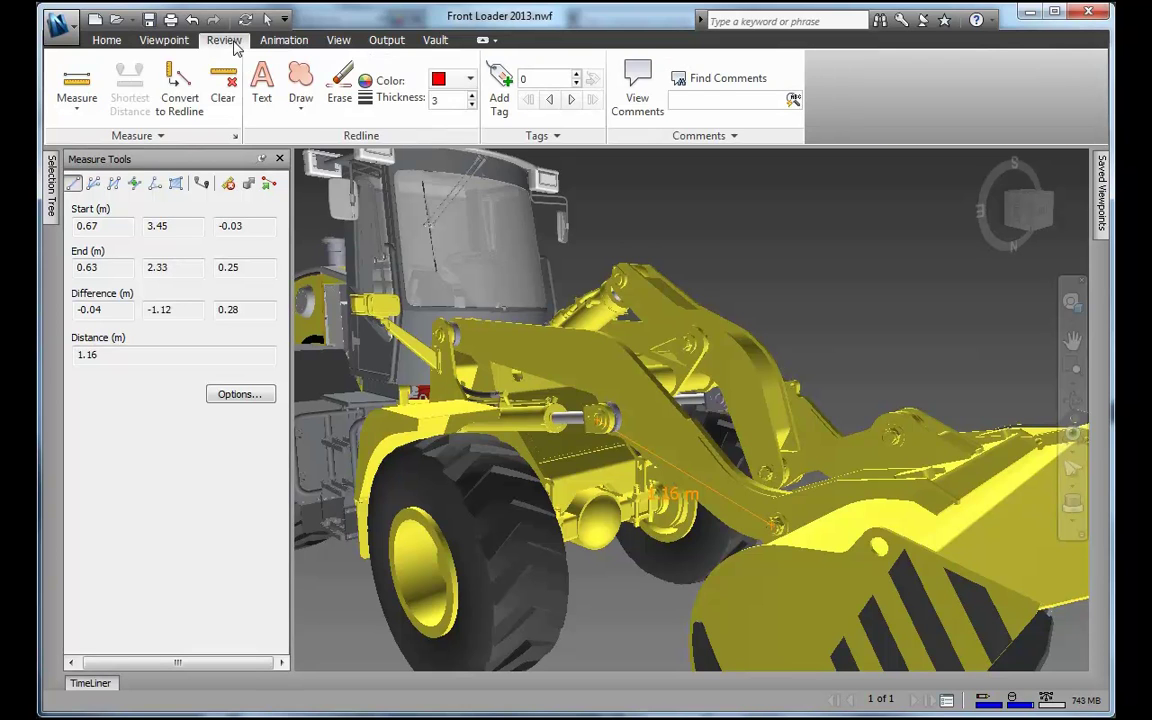
{"action": "left_click", "coordinate": [615, 373]}
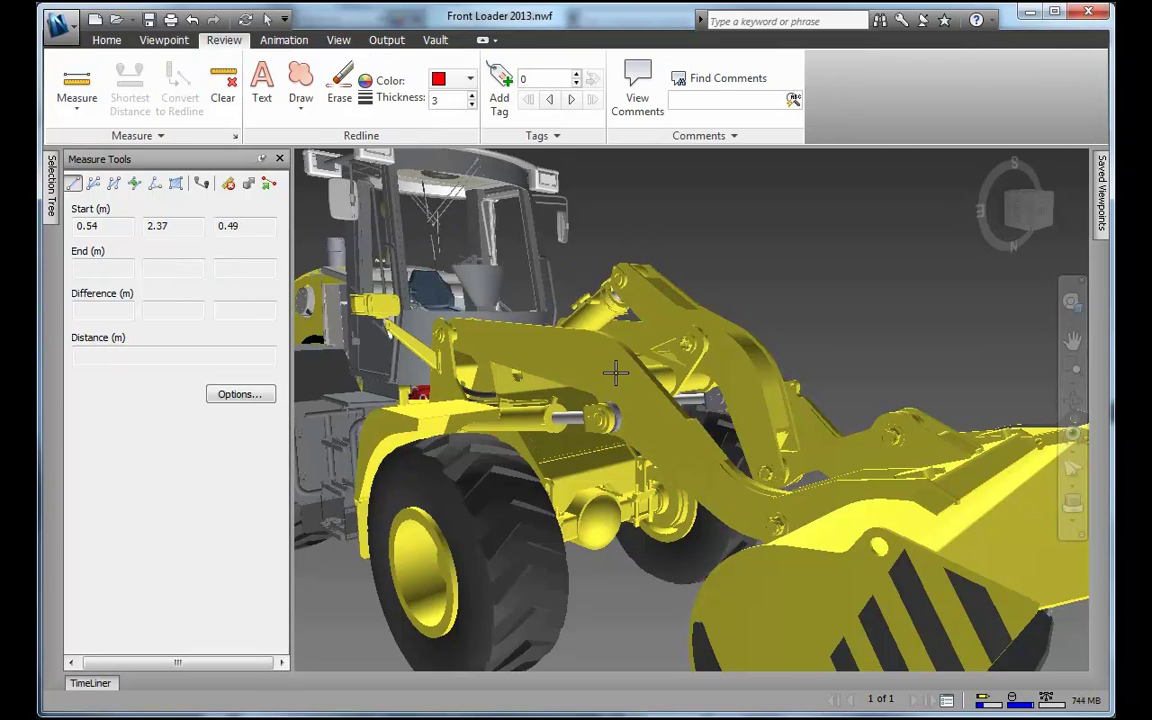
{"action": "left_click", "coordinate": [815, 420]}
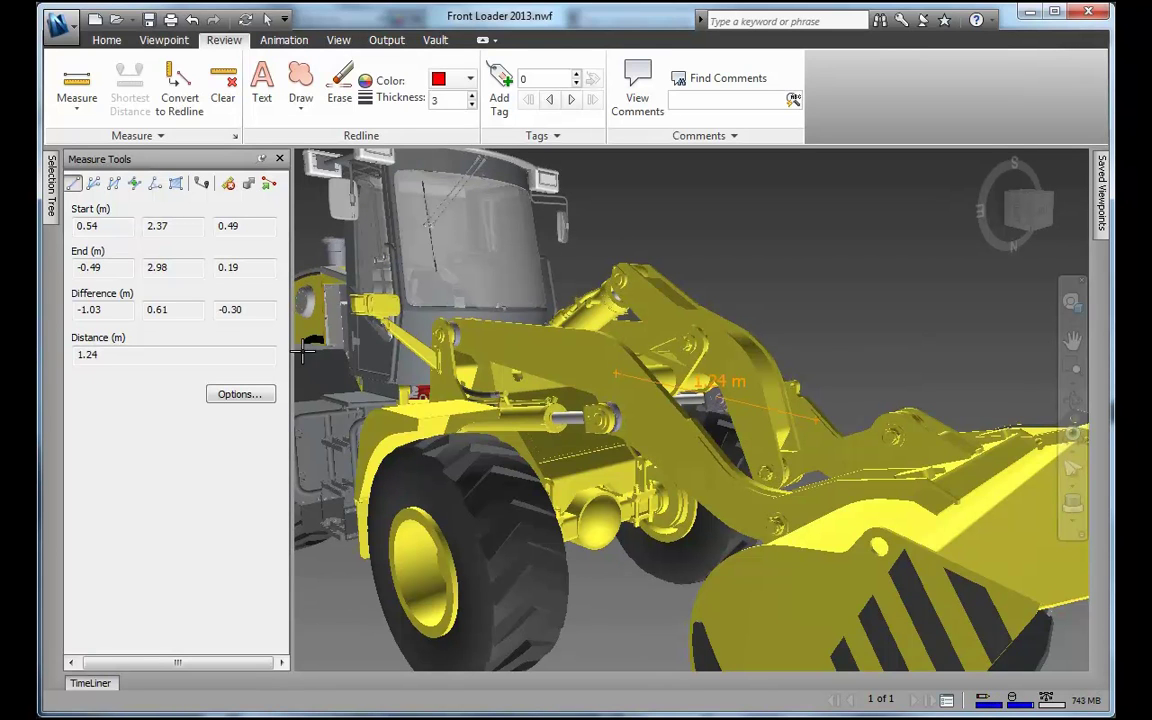
{"action": "left_click", "coordinate": [77, 105]}
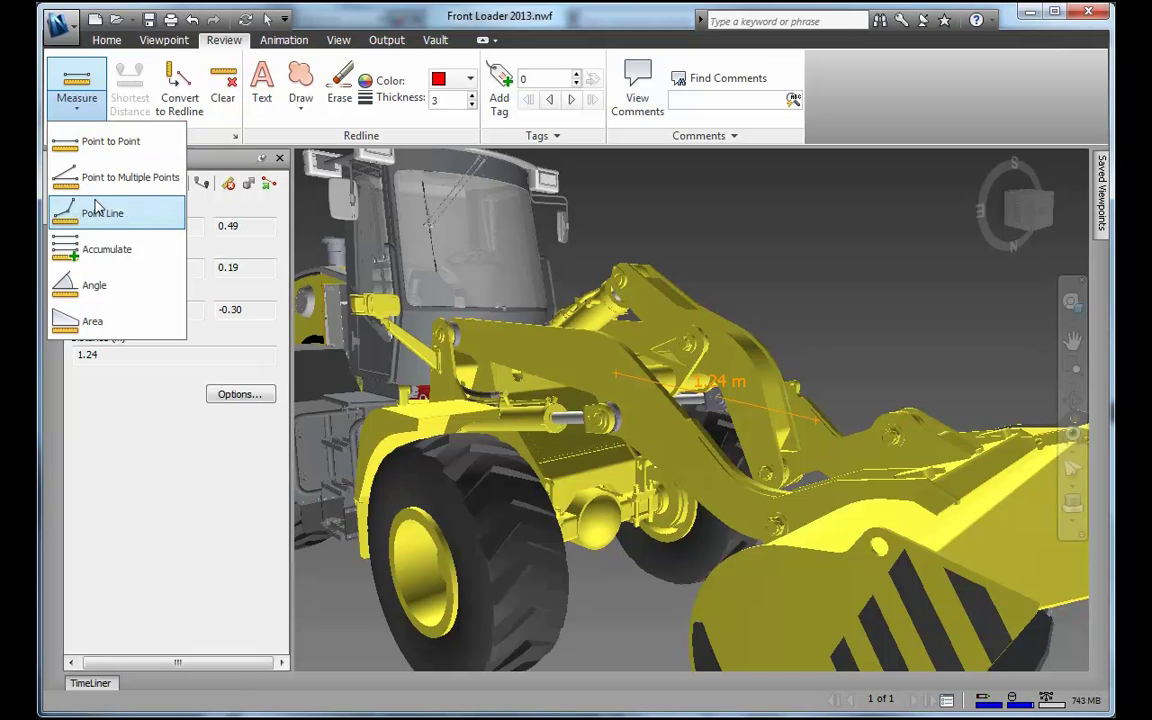
{"action": "left_click", "coordinate": [95, 143]}
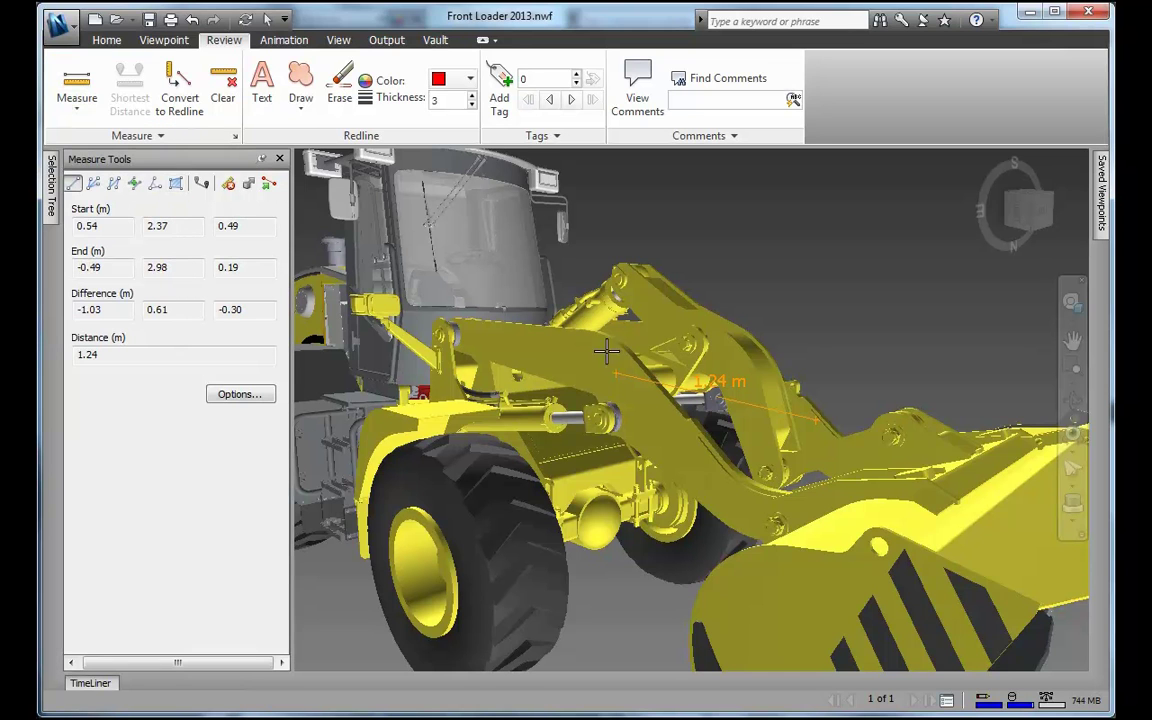
{"action": "left_click", "coordinate": [677, 453]}
{"action": "key", "text": "Escape"}
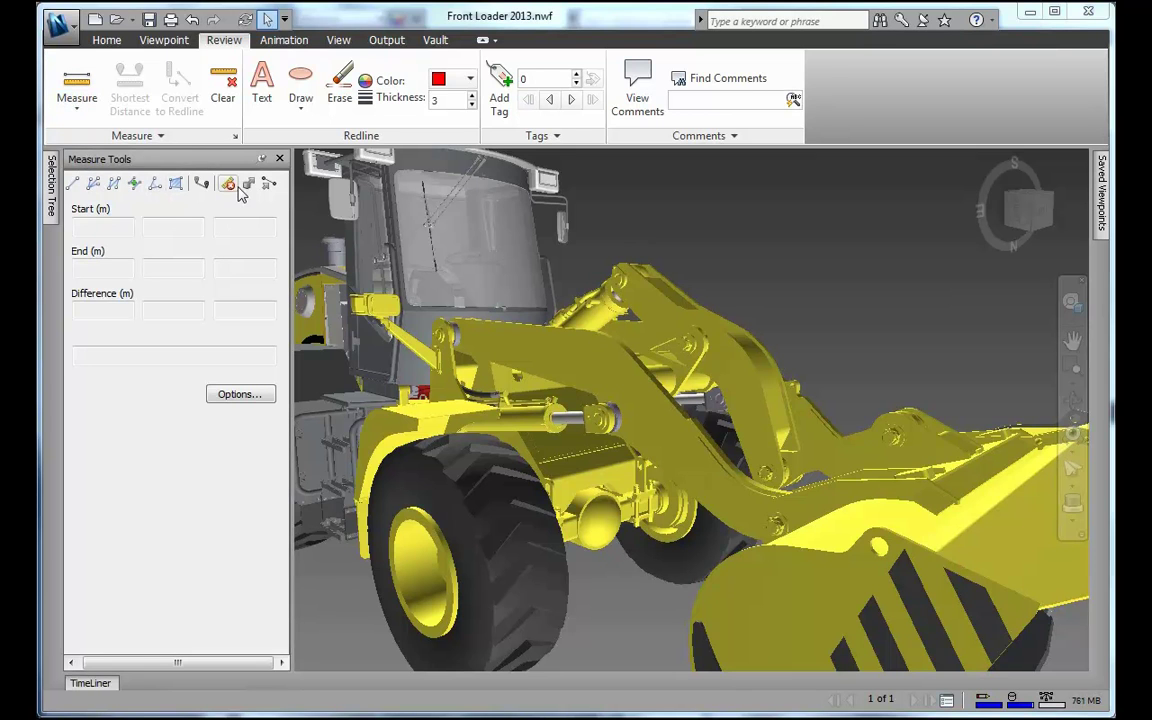
- Redline the 1.00 m shortest distance between two arm parts and place a text note above the loader
{"action": "left_click", "coordinate": [655, 422]}
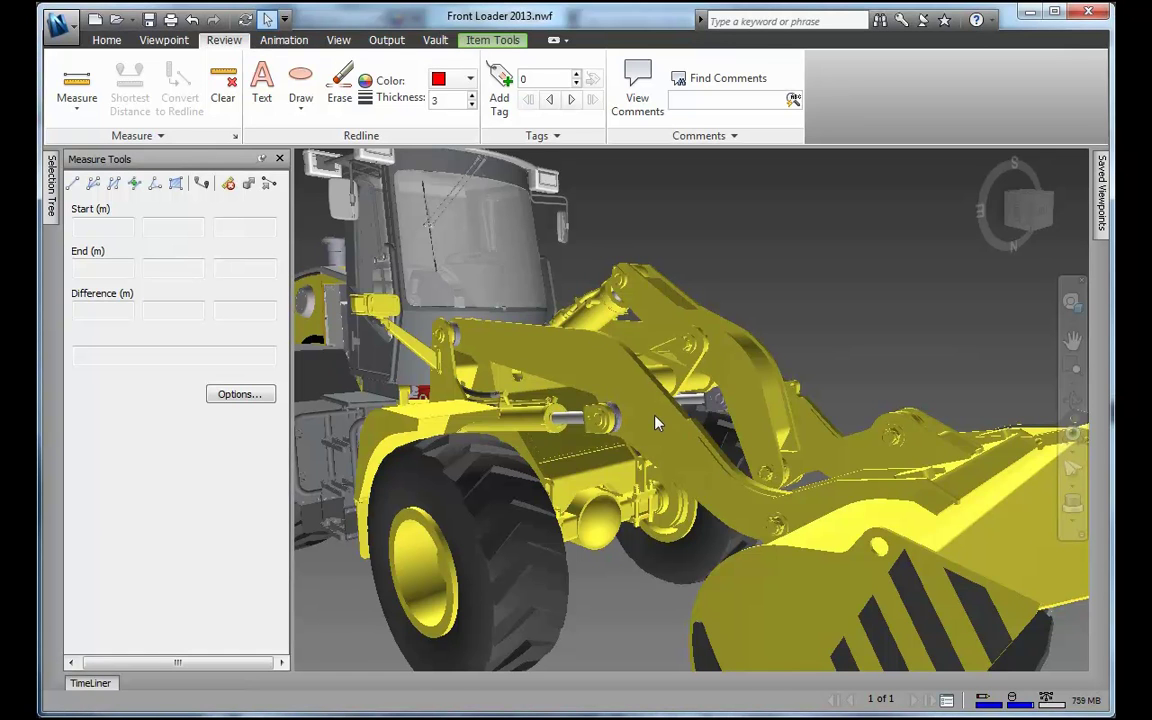
{"action": "left_click", "coordinate": [793, 404], "text": "ctrl"}
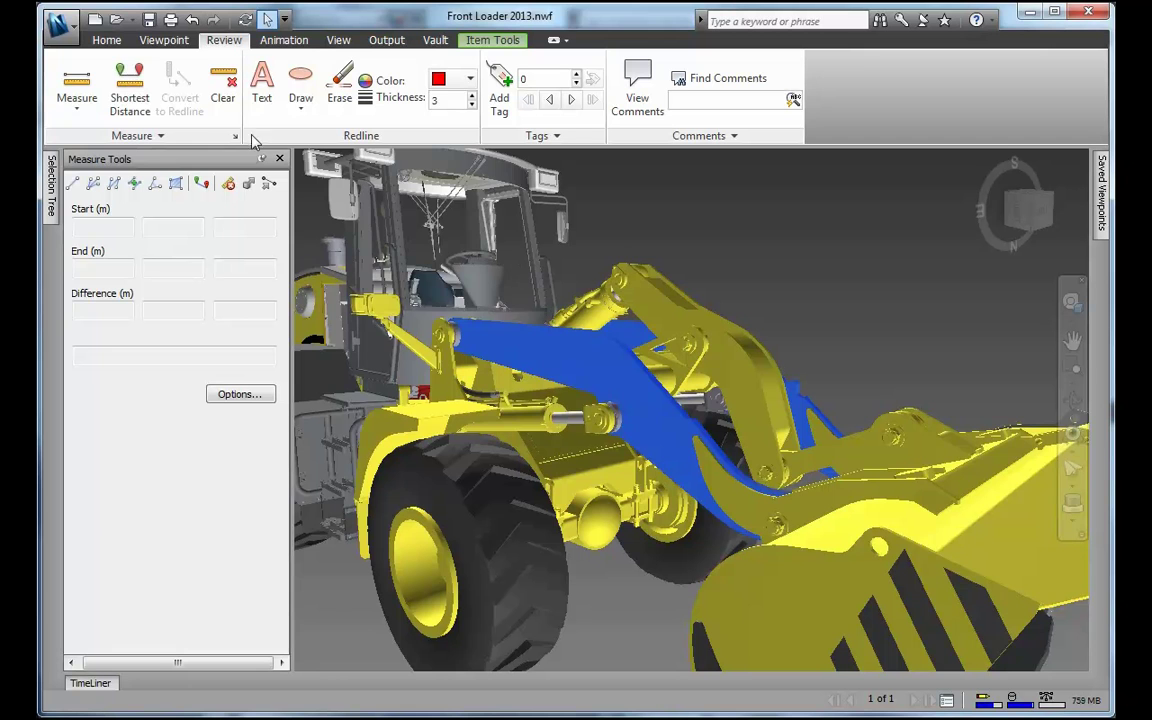
{"action": "left_click", "coordinate": [140, 99]}
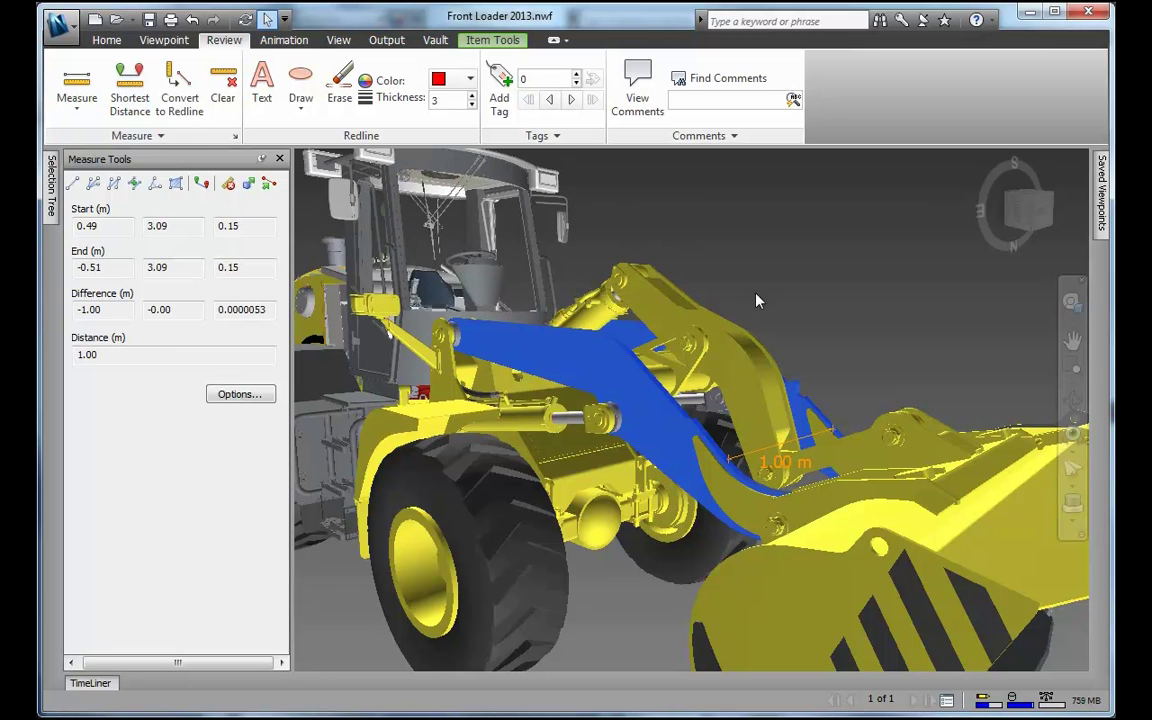
{"action": "left_click", "coordinate": [180, 97]}
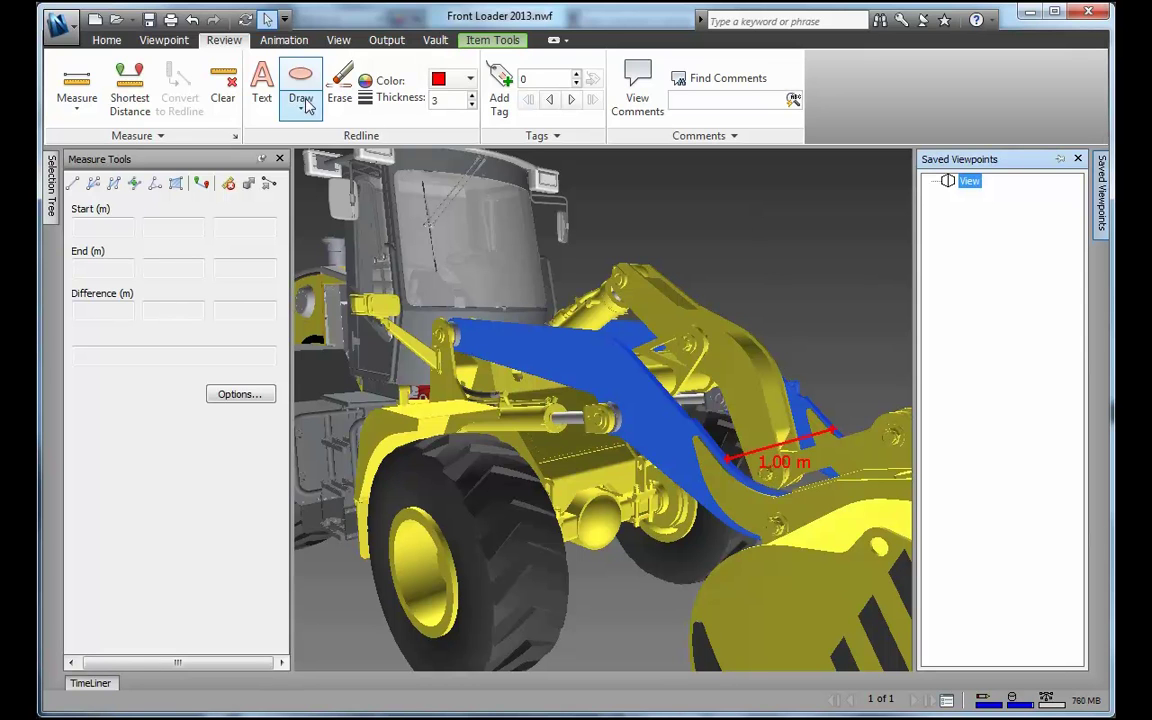
{"action": "left_click", "coordinate": [261, 88]}
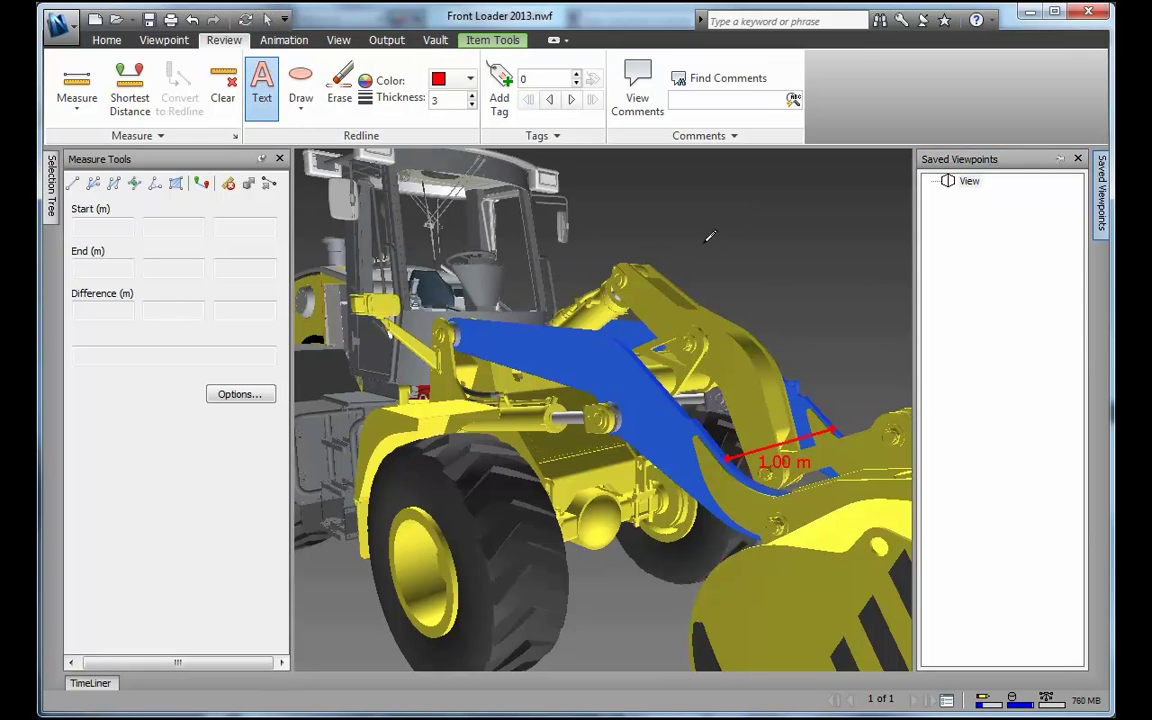
{"action": "left_click", "coordinate": [632, 212]}
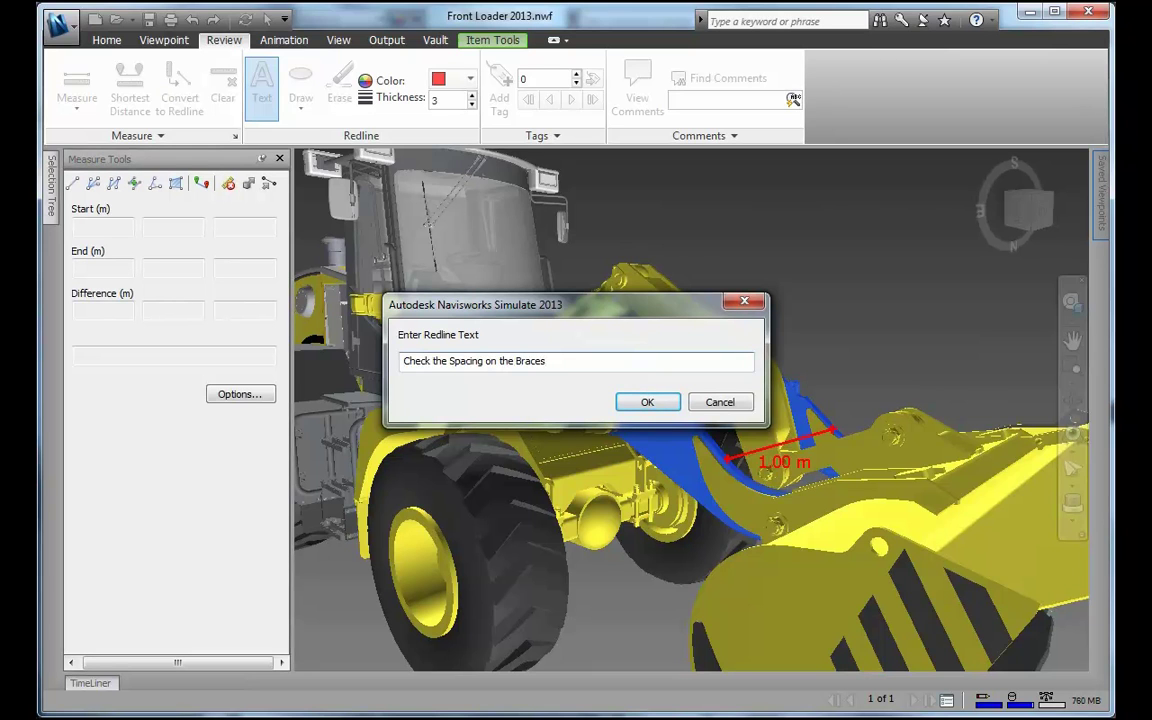
- Confirm the braces note and circle it with a red ellipse
{"action": "left_click", "coordinate": [648, 402]}
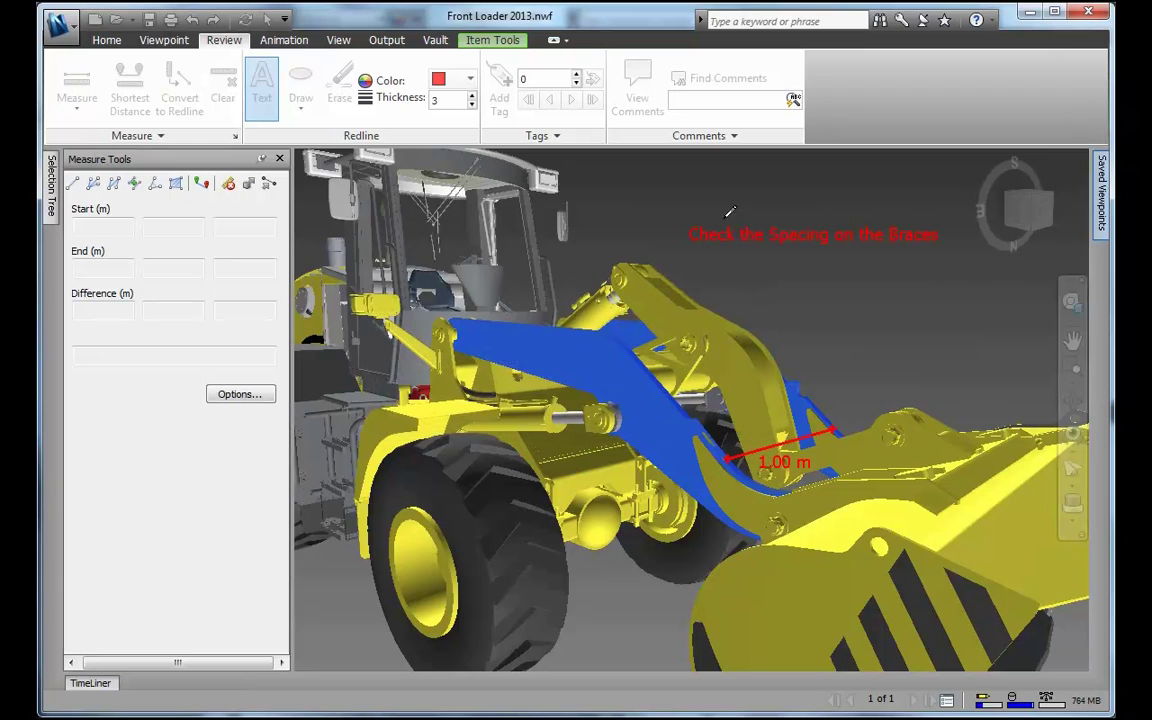
{"action": "left_click", "coordinate": [301, 88]}
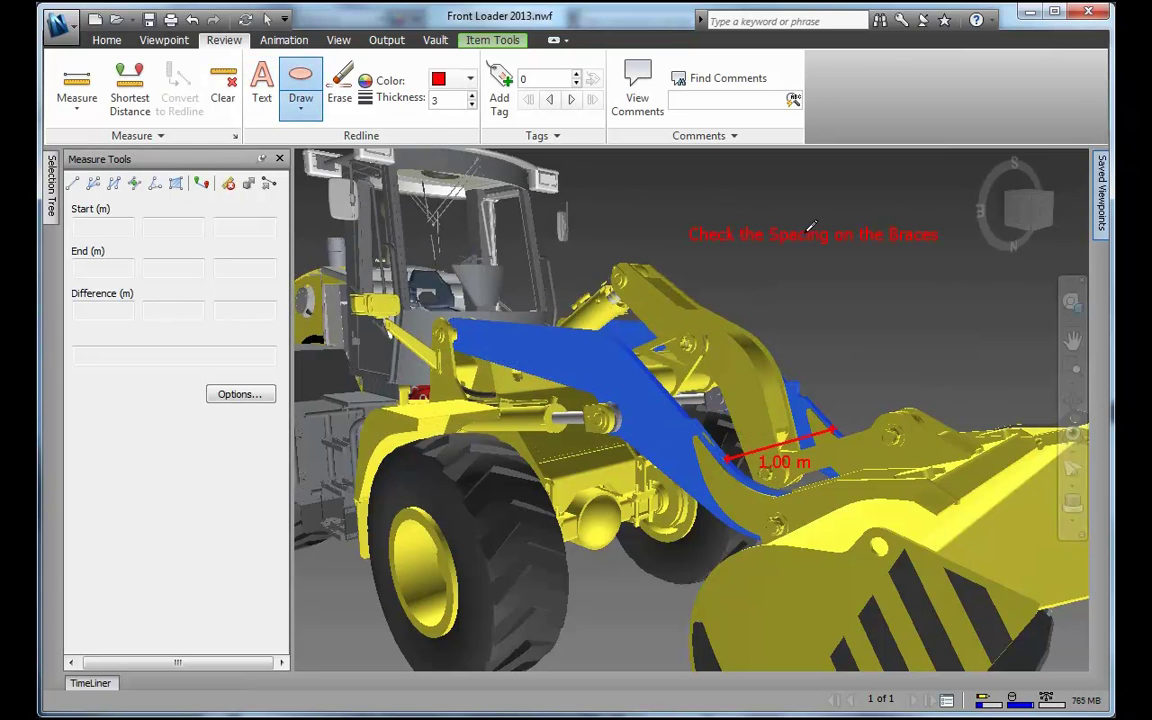
{"action": "left_click_drag", "start_coordinate": [946, 260], "coordinate": [680, 196]}
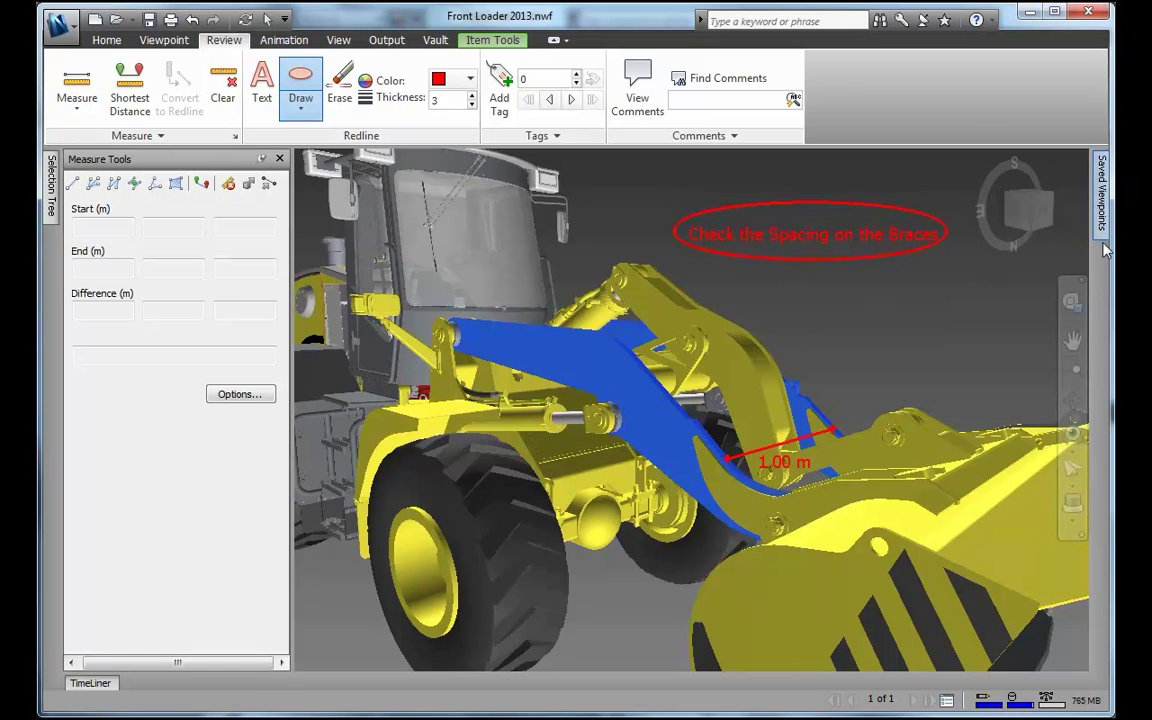
- Rename the saved viewpoint 'View' to 'Bracing'
{"action": "mouse_move", "coordinate": [1100, 230]}
{"action": "right_click", "coordinate": [970, 190]}
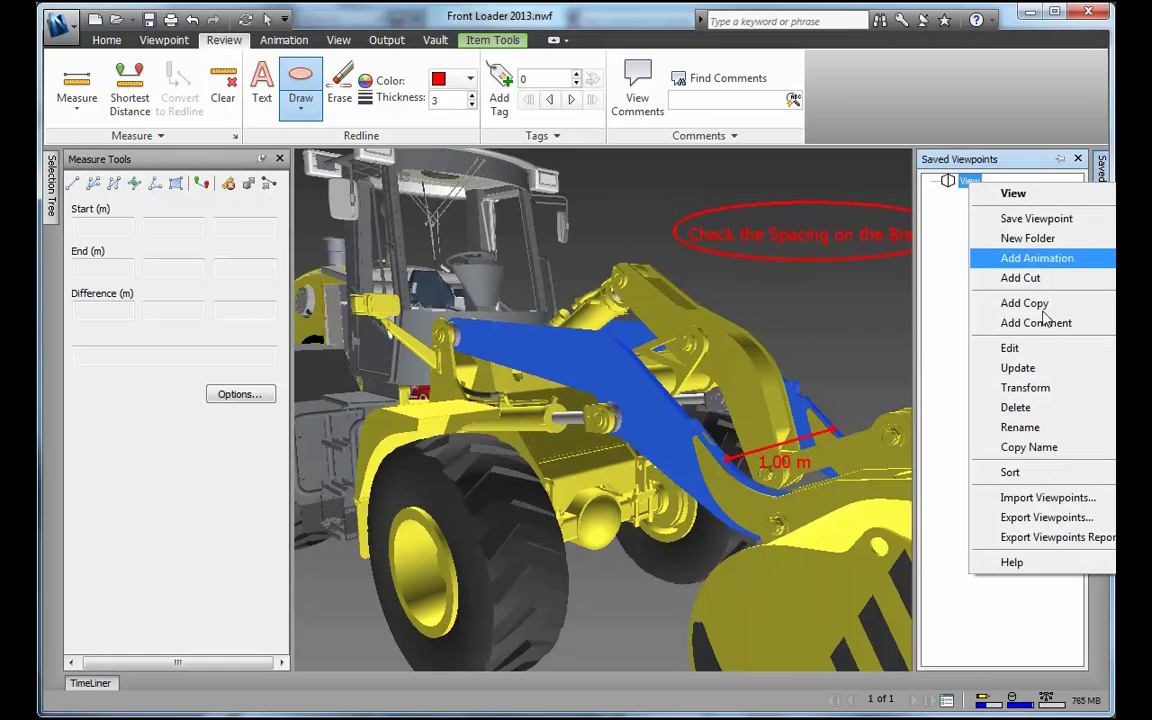
{"action": "left_click", "coordinate": [1031, 427]}
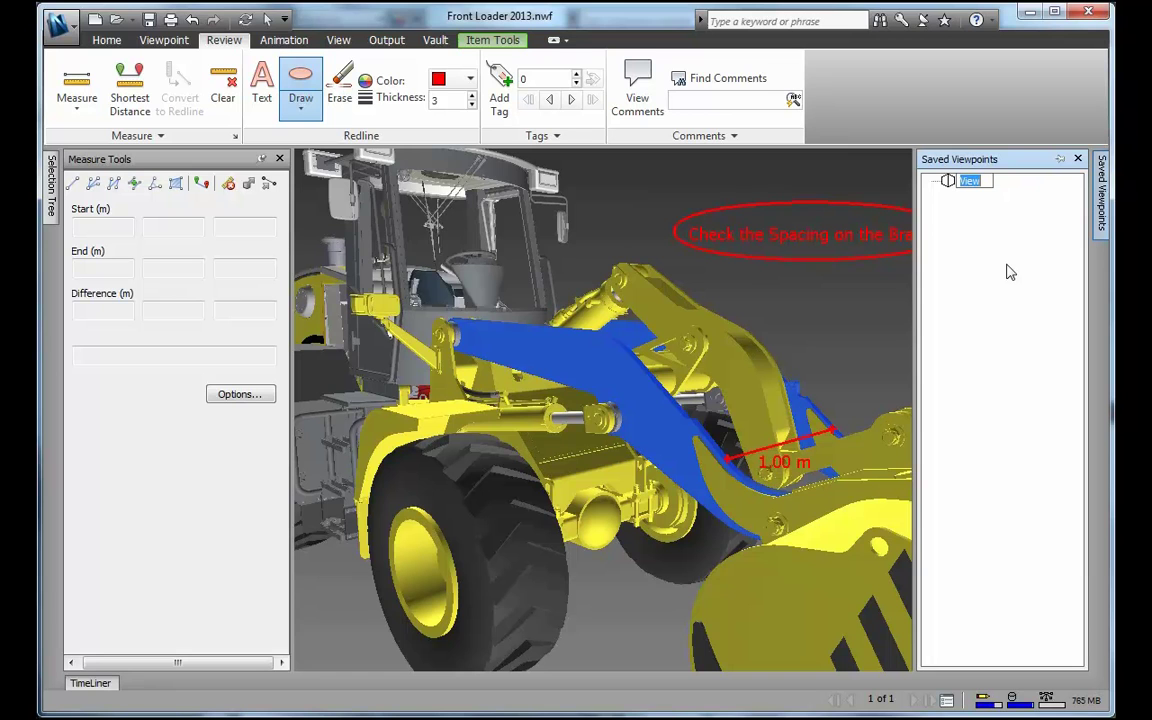
{"action": "type", "text": "Bra"}
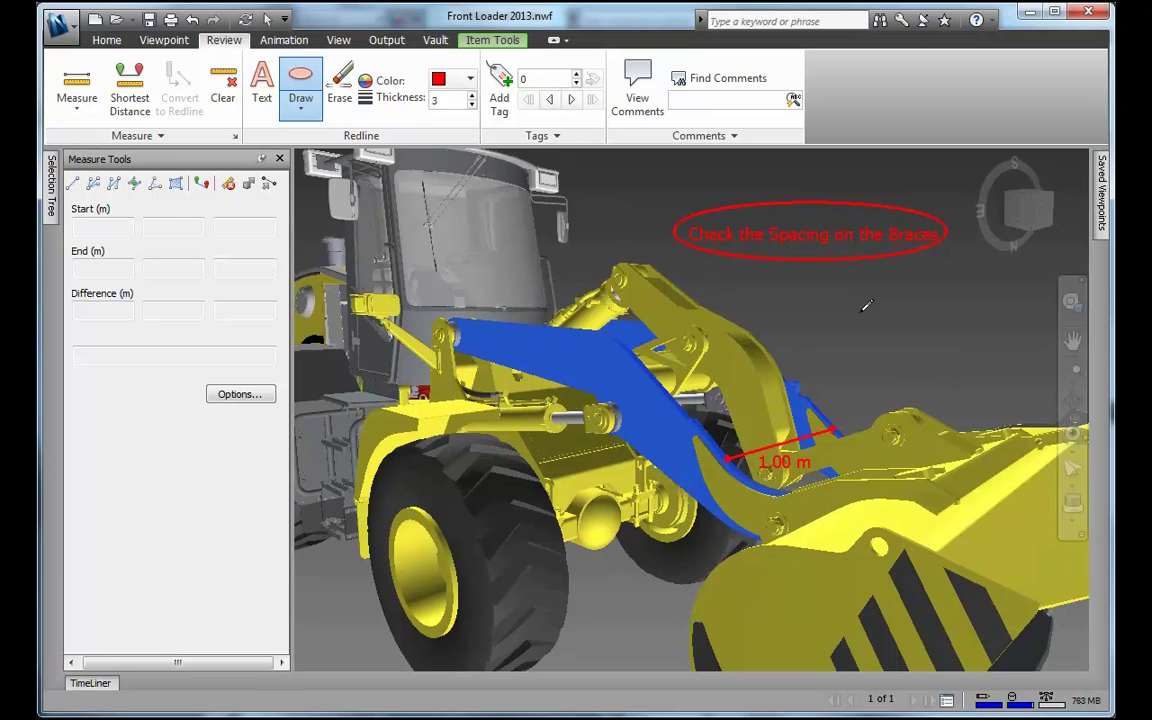
- Orbit the model to face the loader arms and stop drawing markups
{"action": "right_click", "coordinate": [862, 322]}
{"action": "key", "text": "Escape"}
{"action": "mouse_move", "coordinate": [843, 310]}
{"action": "middle_mouse_down", "text": "shift"}
{"action": "mouse_move", "coordinate": [820, 378]}
{"action": "mouse_move", "coordinate": [700, 355]}
{"action": "mouse_move", "coordinate": [669, 335]}
{"action": "middle_mouse_up", "text": "shift"}
{"action": "key", "text": "Escape"}
- Try selecting the cylinders and cross tube between the arms directly in the view
{"action": "left_click", "coordinate": [669, 335]}
{"action": "left_click", "coordinate": [833, 395]}
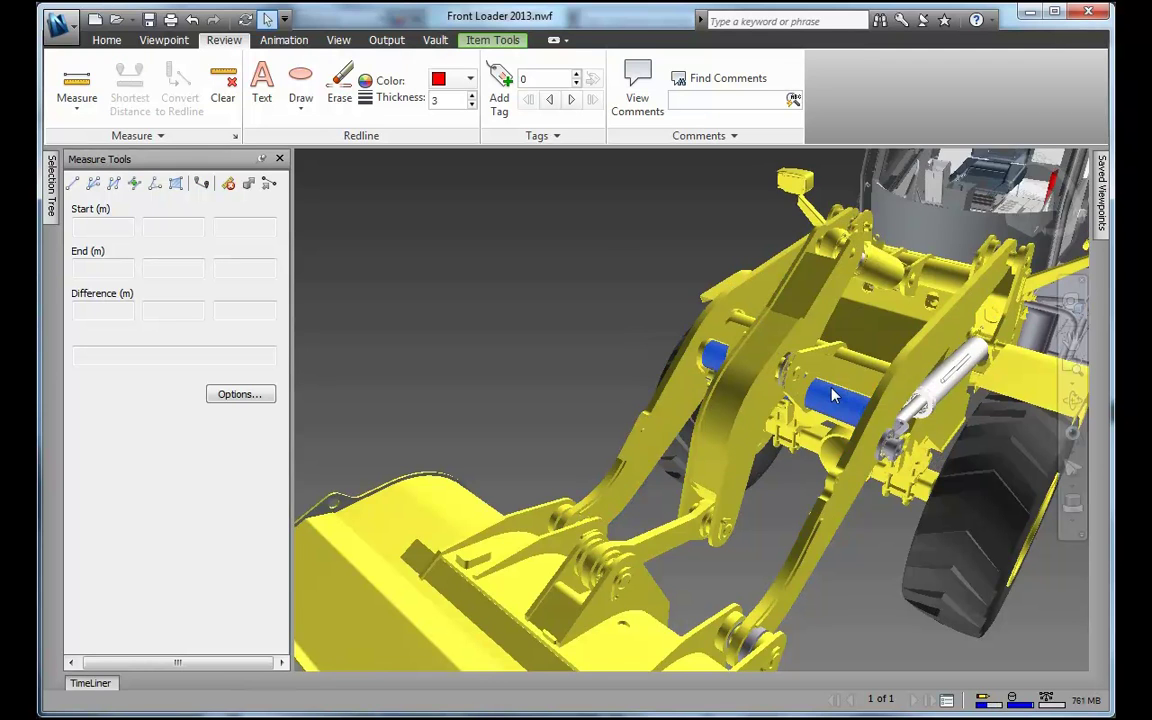
{"action": "left_click", "coordinate": [824, 369]}
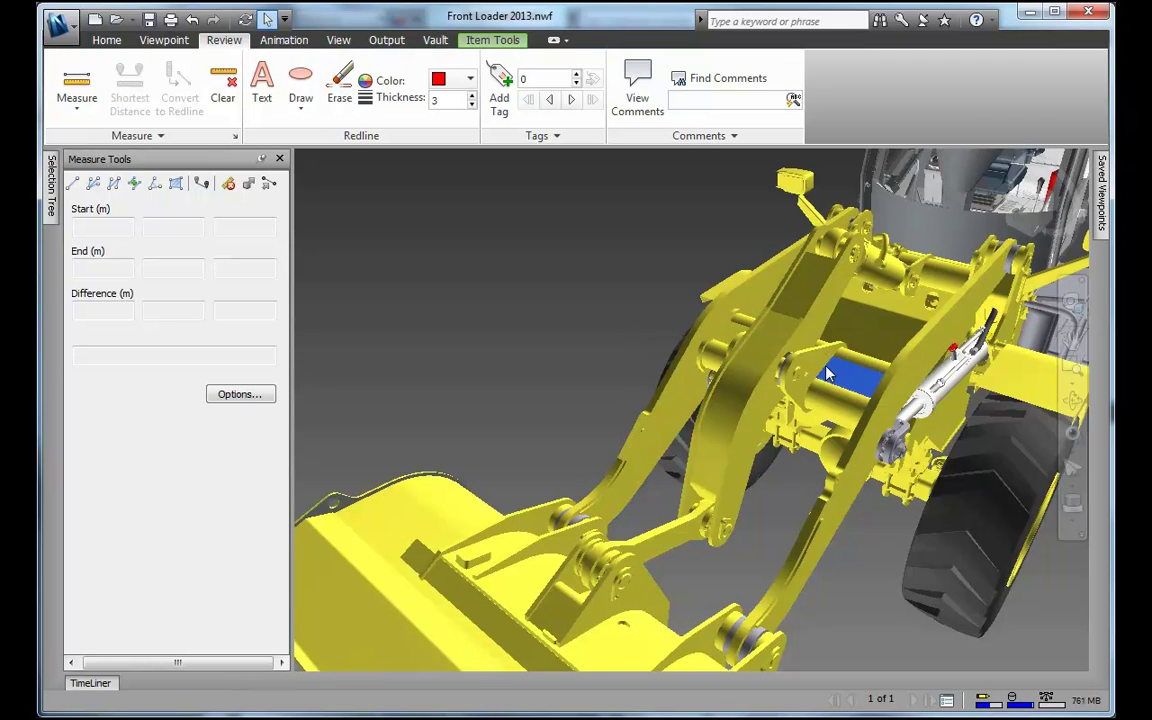
{"action": "left_click", "coordinate": [824, 372]}
{"action": "left_click", "coordinate": [544, 298]}
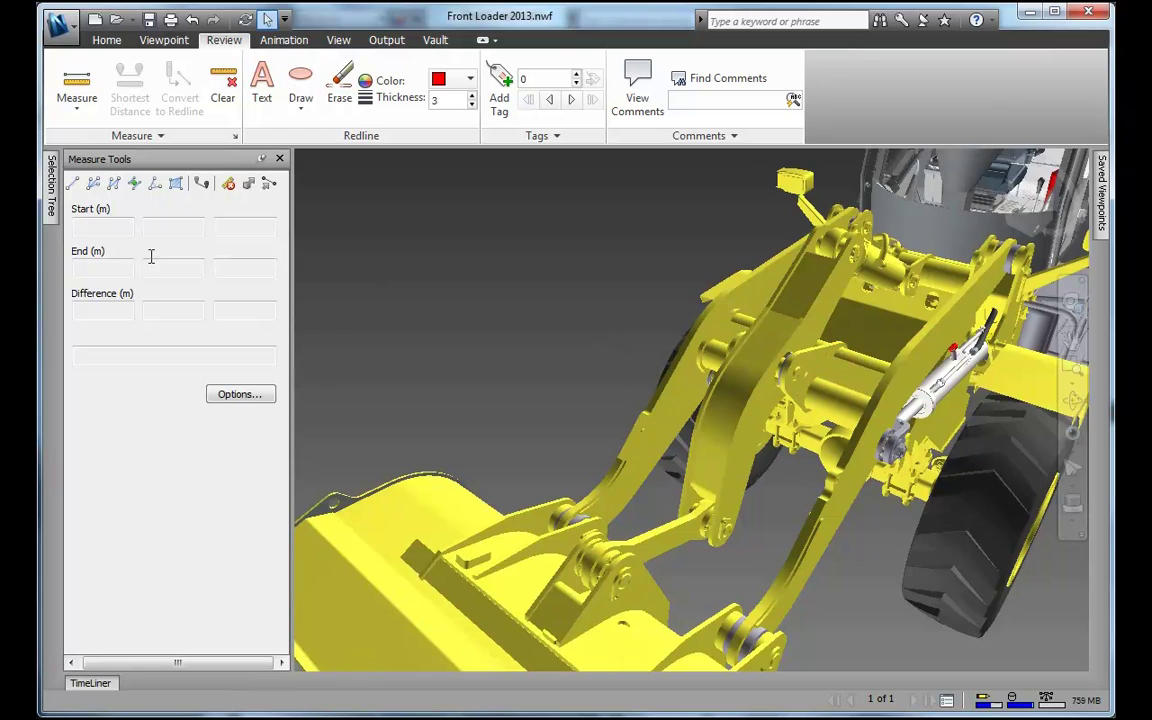
{"action": "left_click", "coordinate": [52, 190]}
{"action": "left_click", "coordinate": [748, 328]}
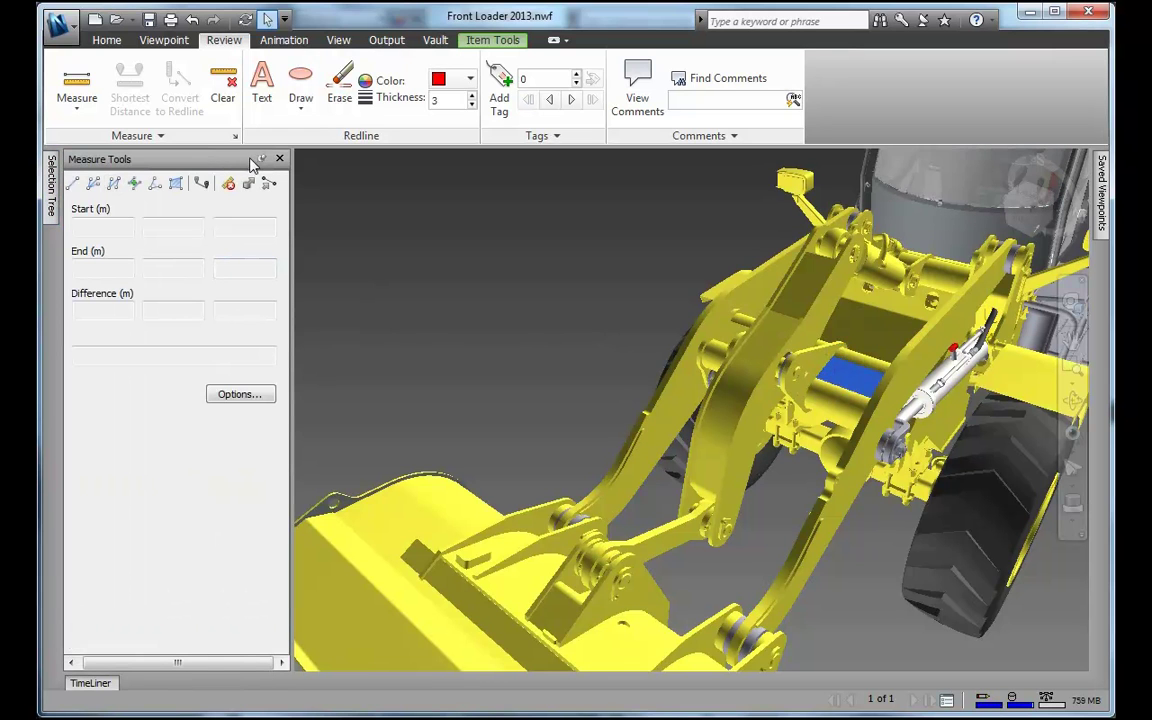
- Hide Measure Tools, select the PK46.25.01.020 assembly in the Selection Tree, and enable Redline Text
{"action": "left_click", "coordinate": [261, 158]}
{"action": "left_click", "coordinate": [51, 190]}
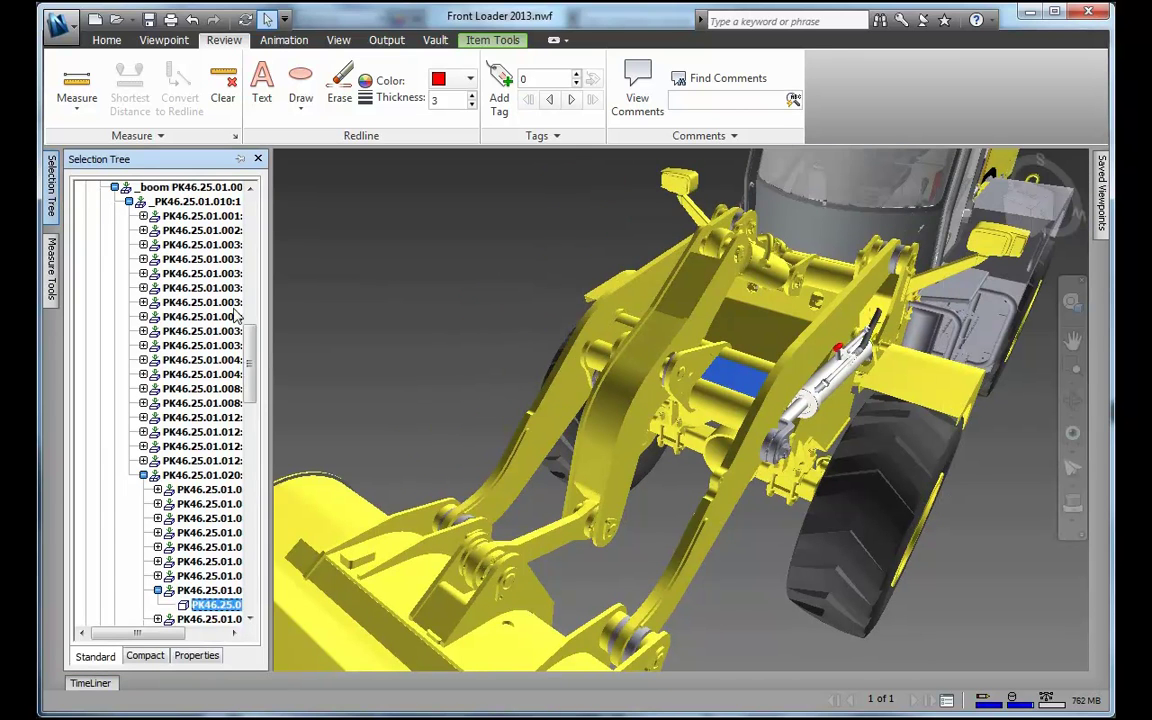
{"action": "left_click", "coordinate": [202, 475]}
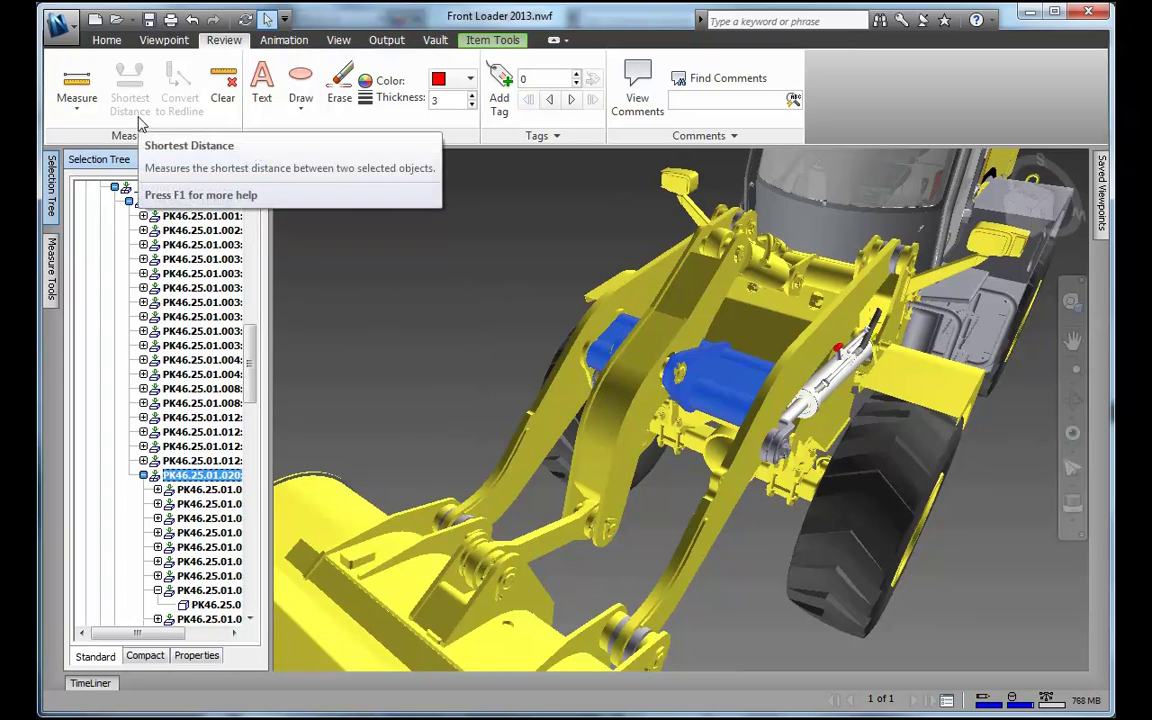
{"action": "left_click", "coordinate": [254, 112]}
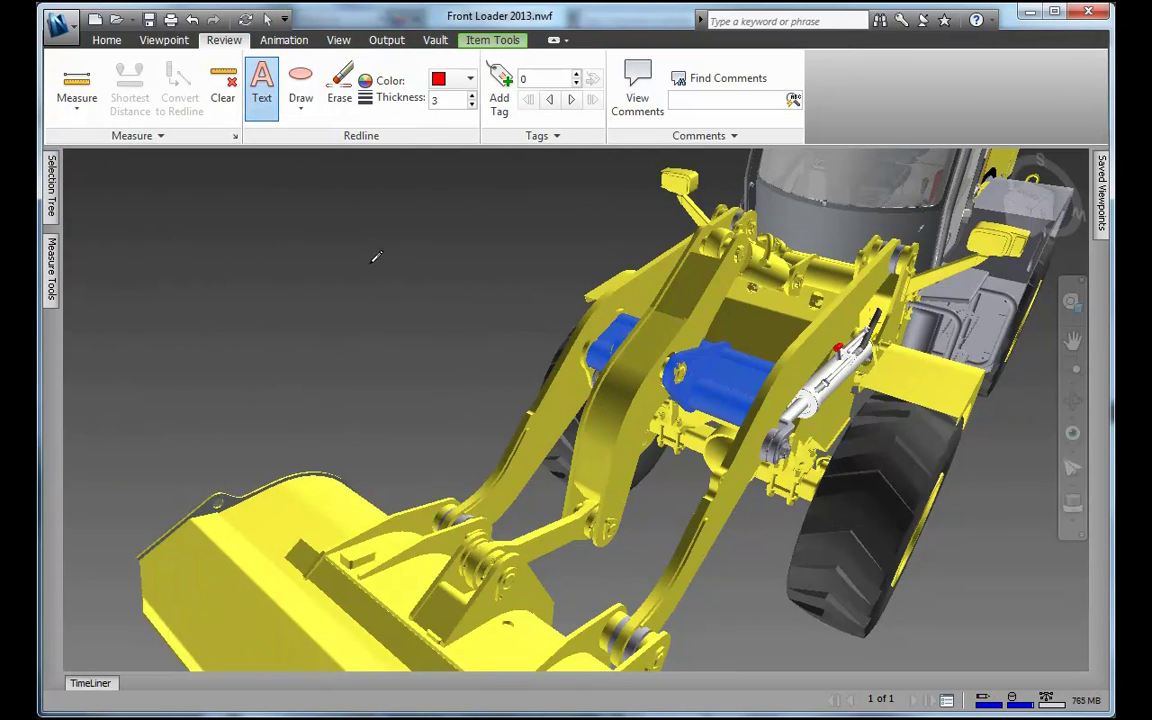
- Add the red note 'Run Optimization on This' with a line leading to the blue cylinder
{"action": "left_click", "coordinate": [372, 269]}
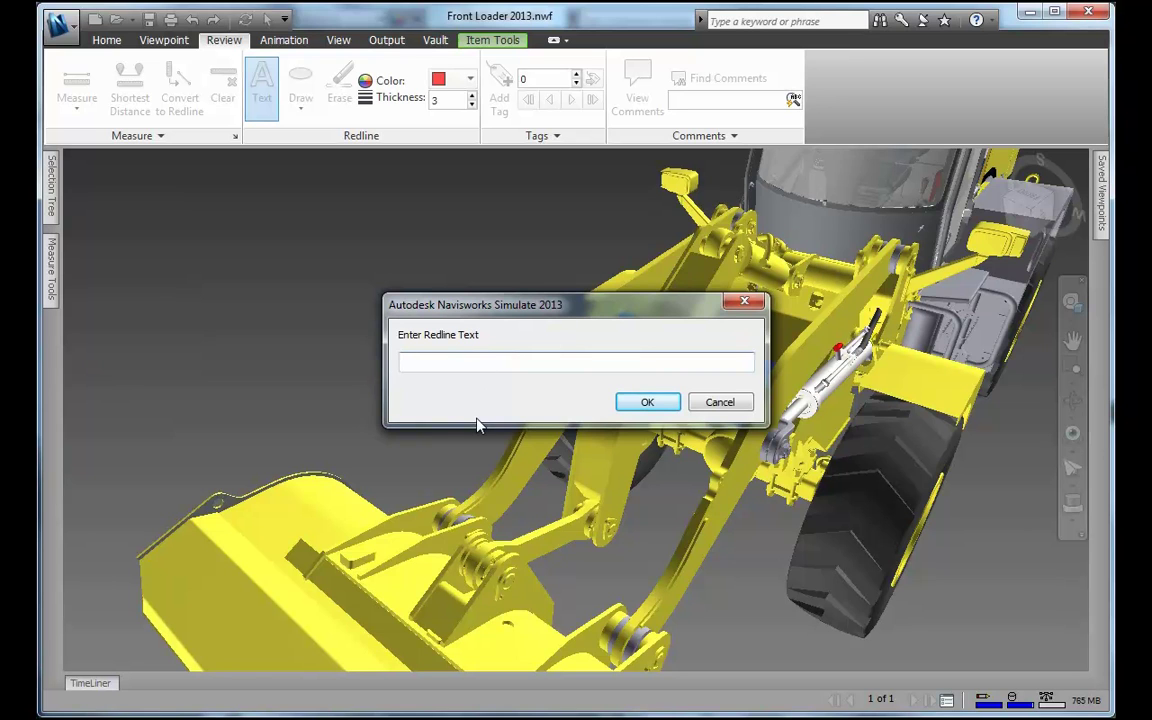
{"action": "type", "text": "Run Optimization on This"}
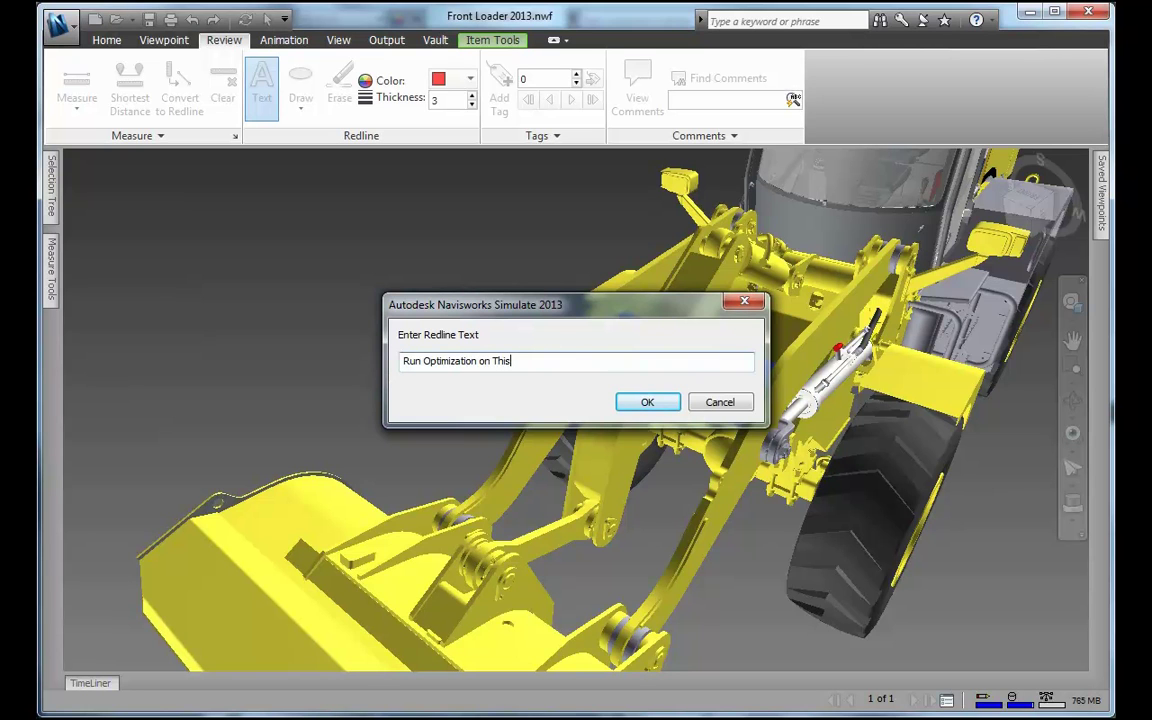
{"action": "left_click", "coordinate": [647, 402]}
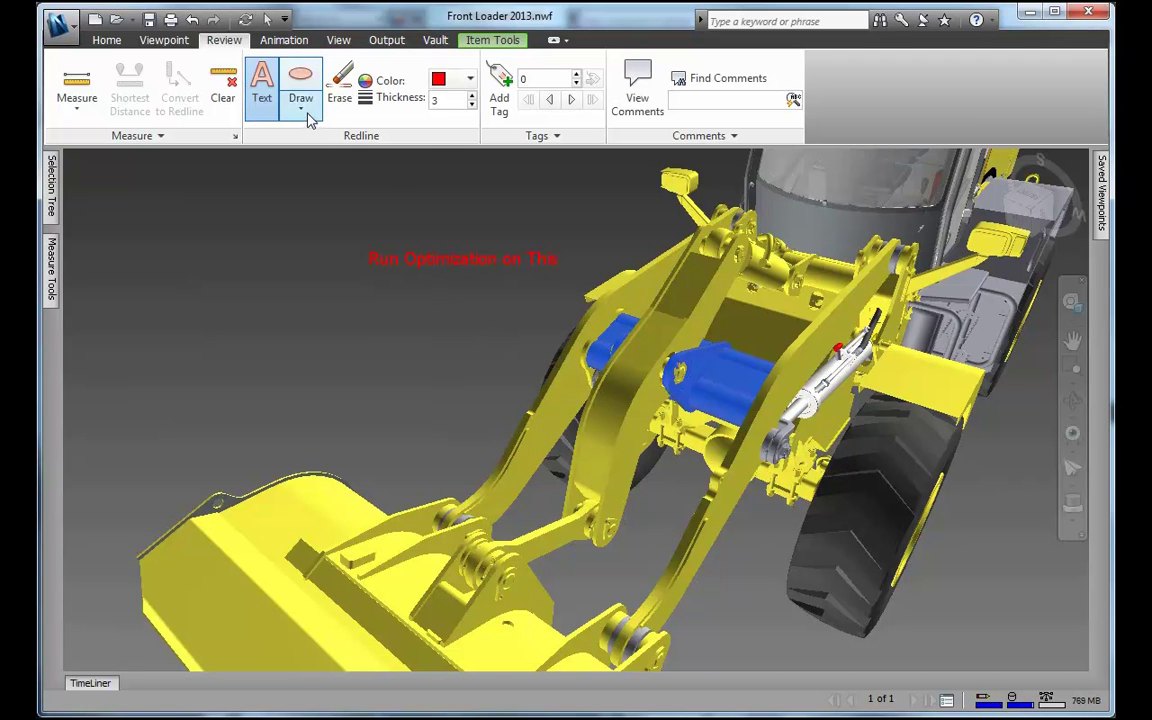
{"action": "left_click", "coordinate": [305, 112]}
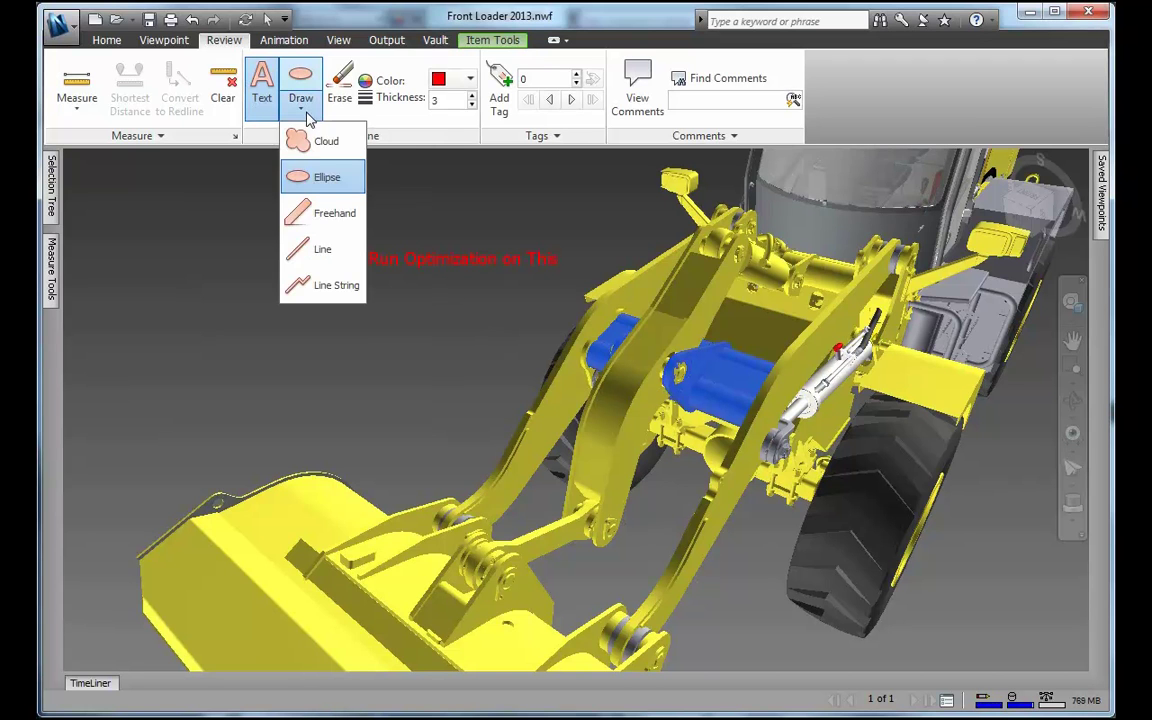
{"action": "left_click", "coordinate": [336, 249]}
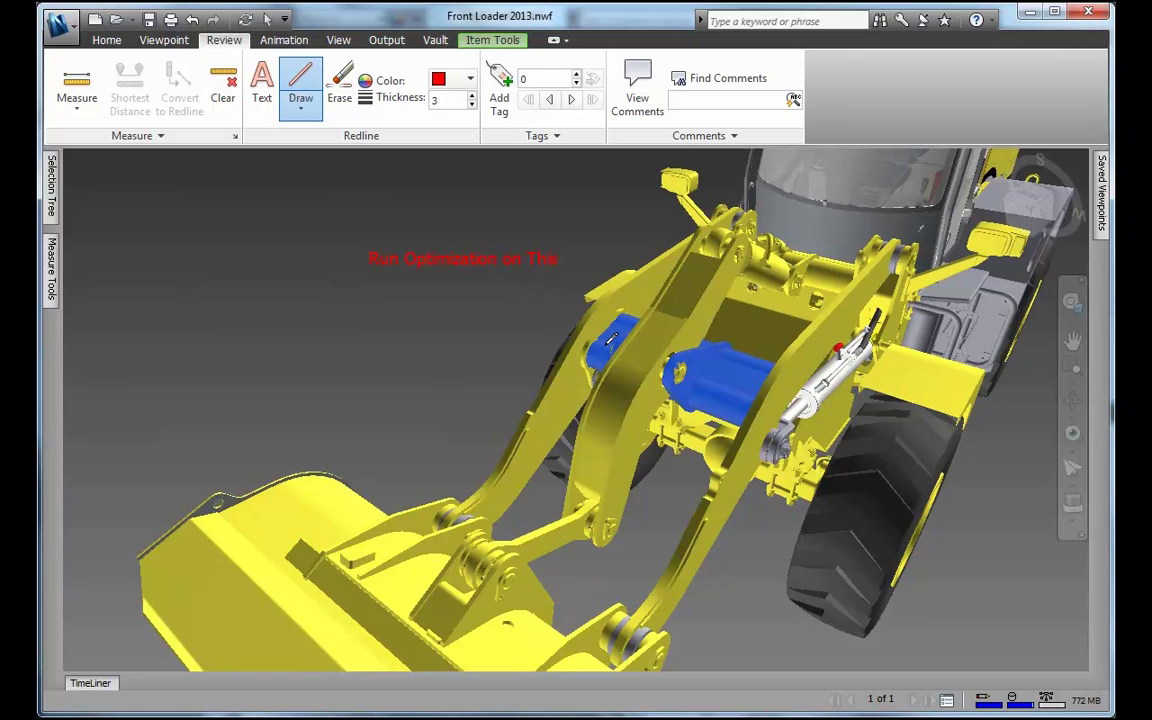
{"action": "left_click_drag", "start_coordinate": [607, 341], "coordinate": [510, 282]}
- Orbit to a rear-angled view, then restore the saved Bracing viewpoint
{"action": "left_click", "coordinate": [1101, 192]}
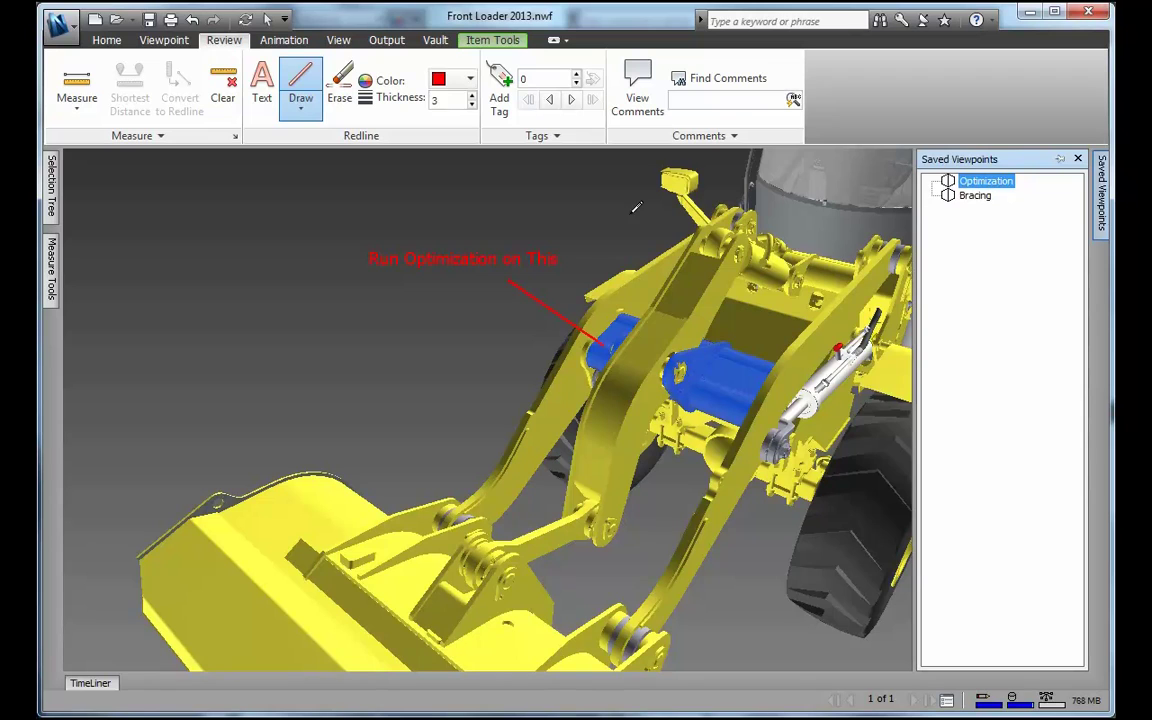
{"action": "middle_click_drag", "start_coordinate": [603, 216], "coordinate": [757, 181], "text": "shift"}
{"action": "left_click", "coordinate": [975, 196]}
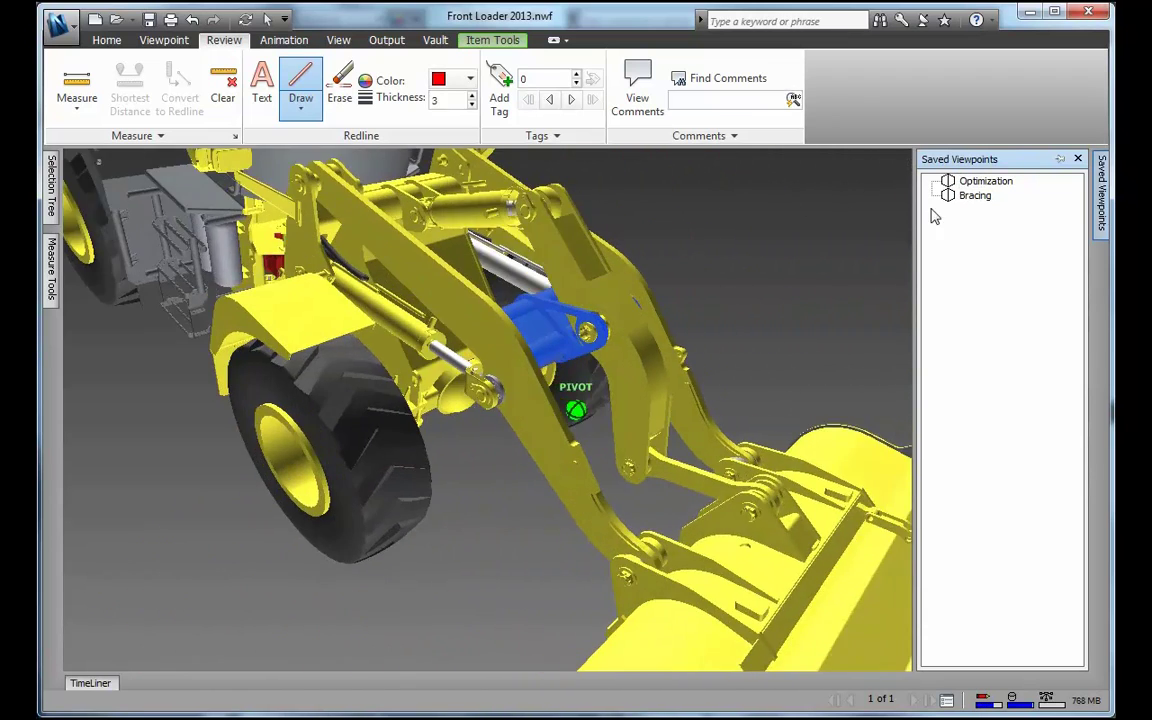